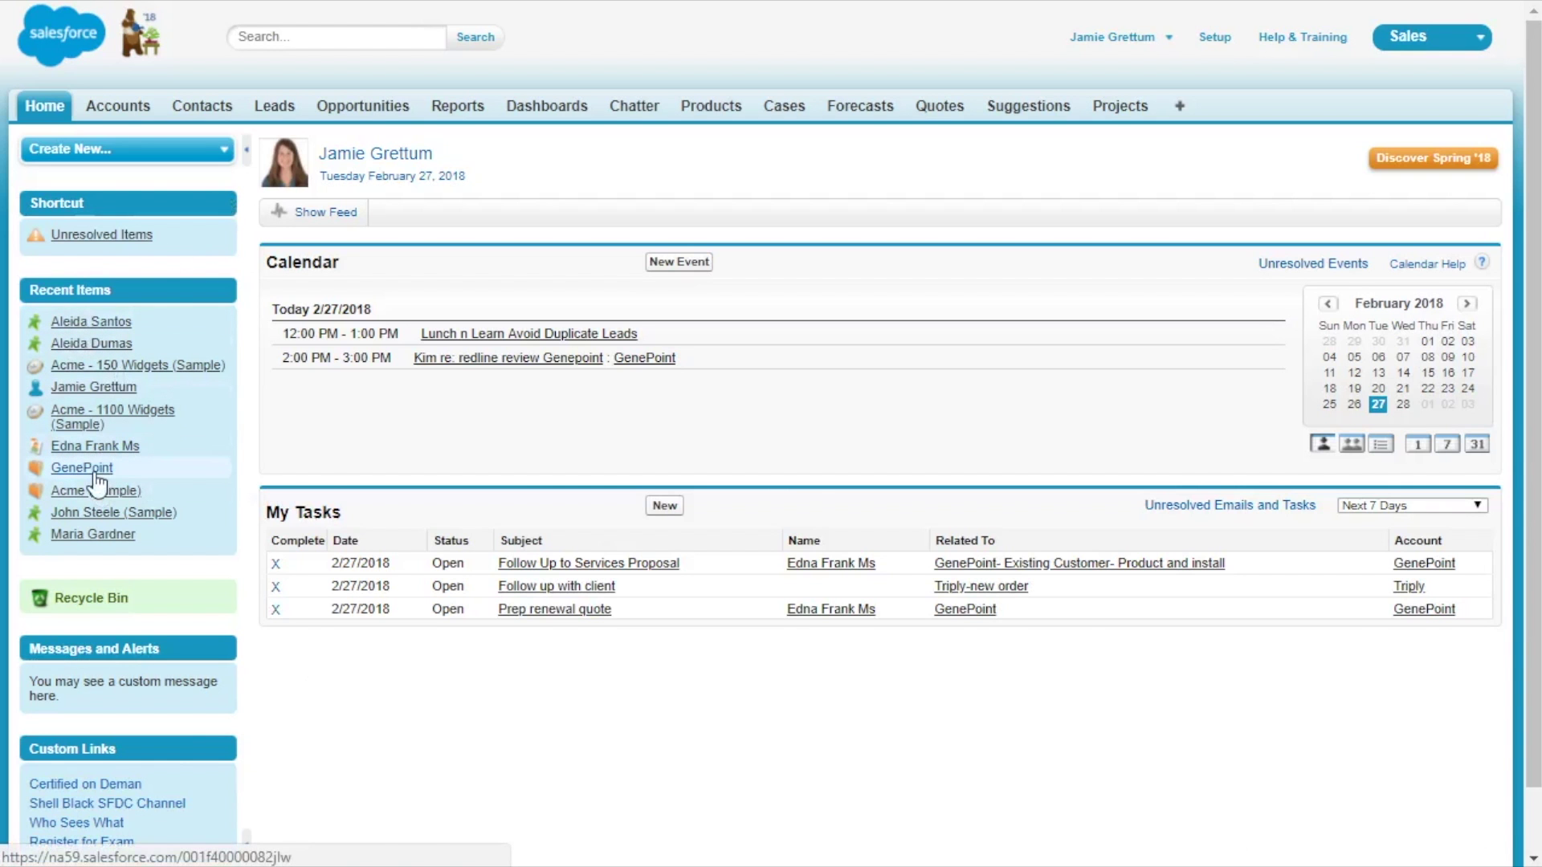
# - Scroll through the Sales Home page, then open the USD 231,000 quarterly goal for editing
pyautogui.moveTo(96, 475)
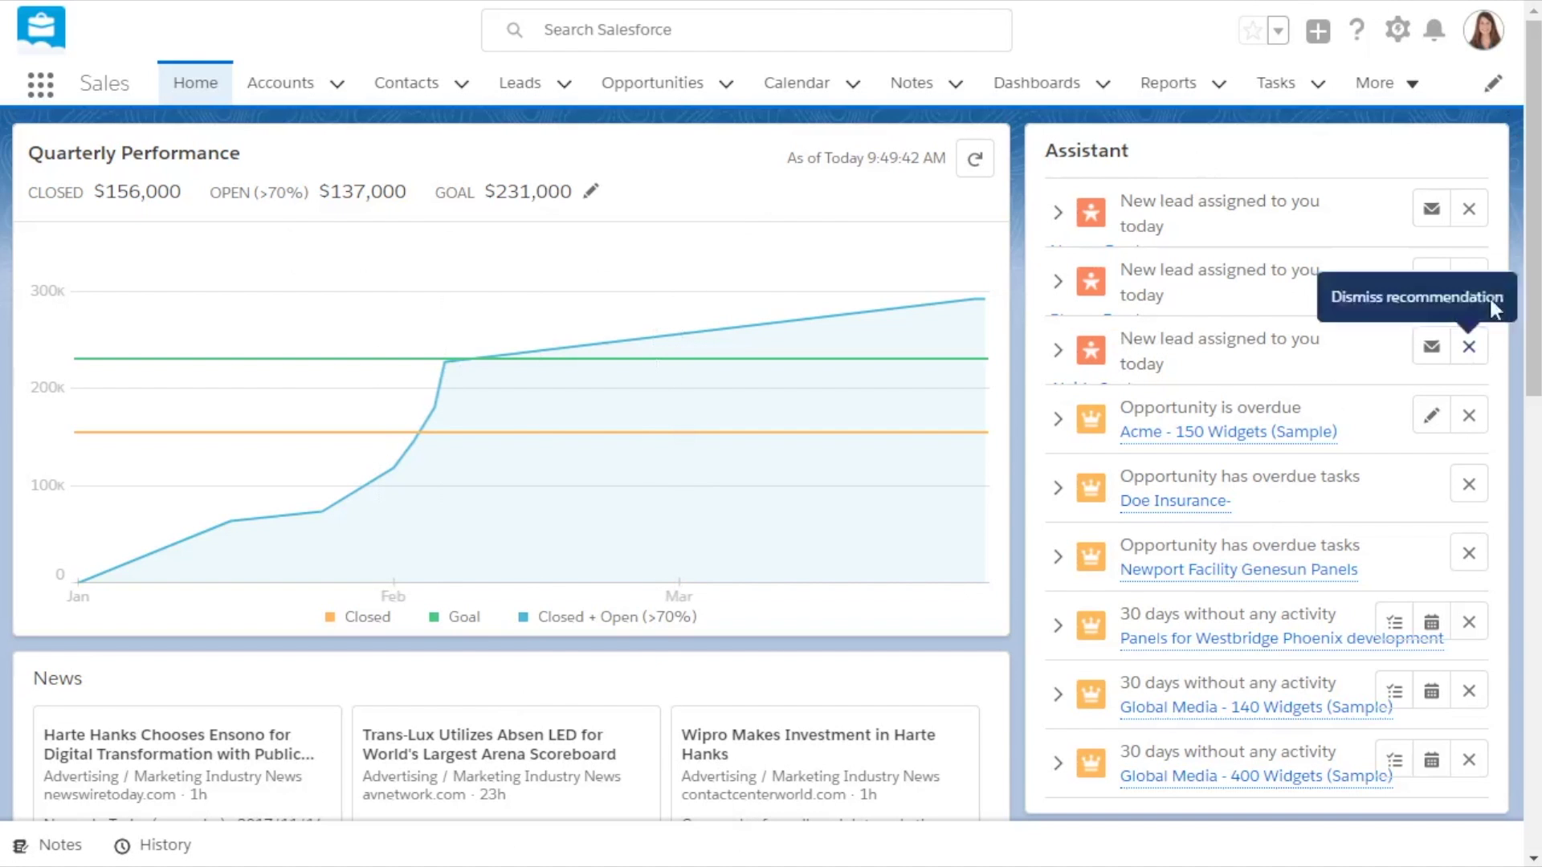
pyautogui.scroll(-10, 508, 203)
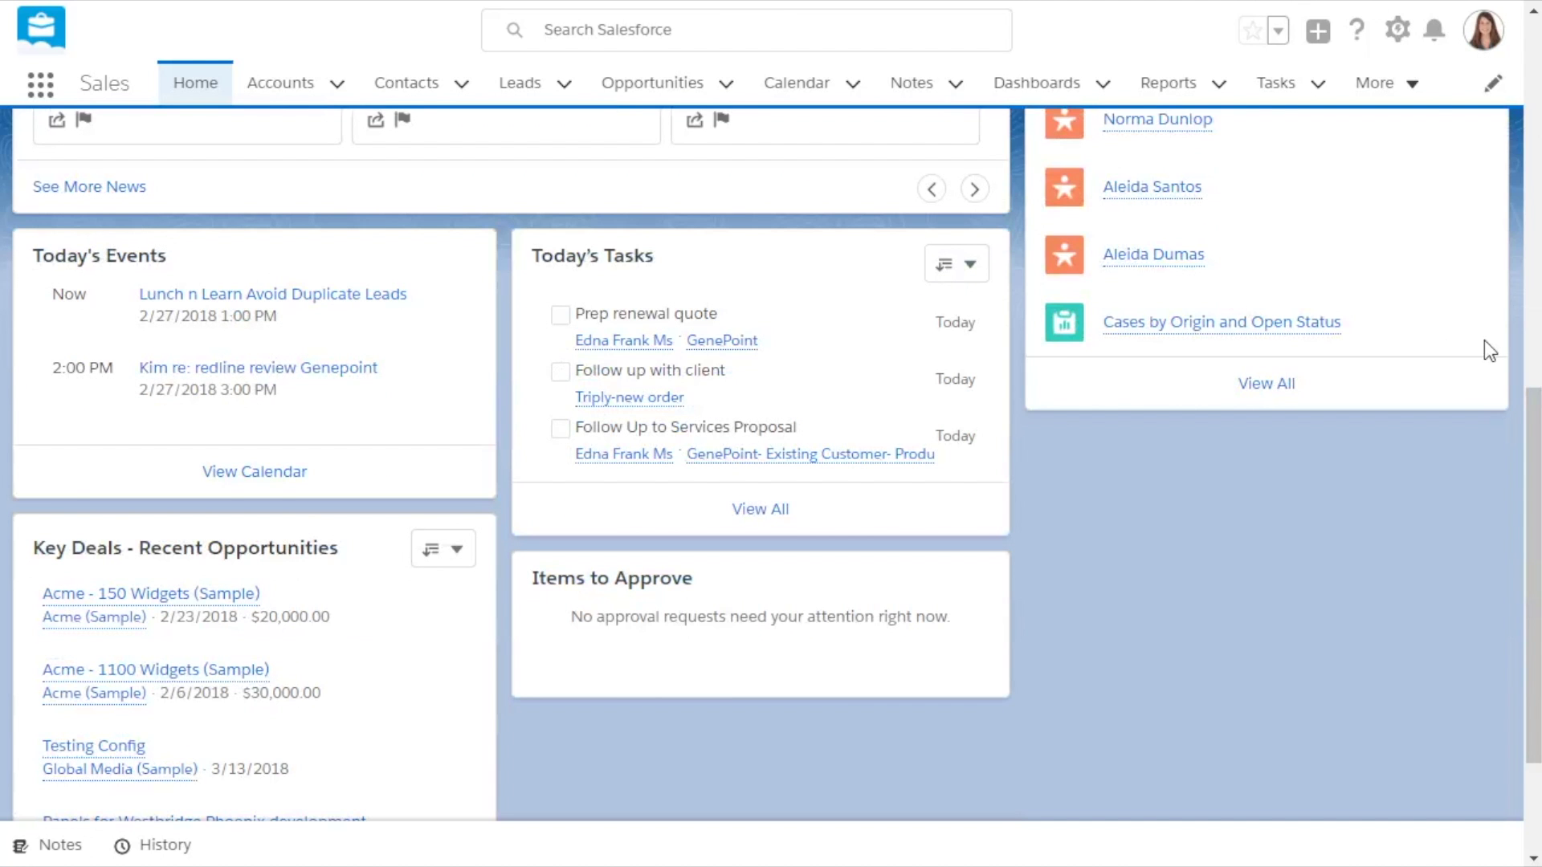
pyautogui.moveTo(1530, 461); pyautogui.dragTo(1496, 88)
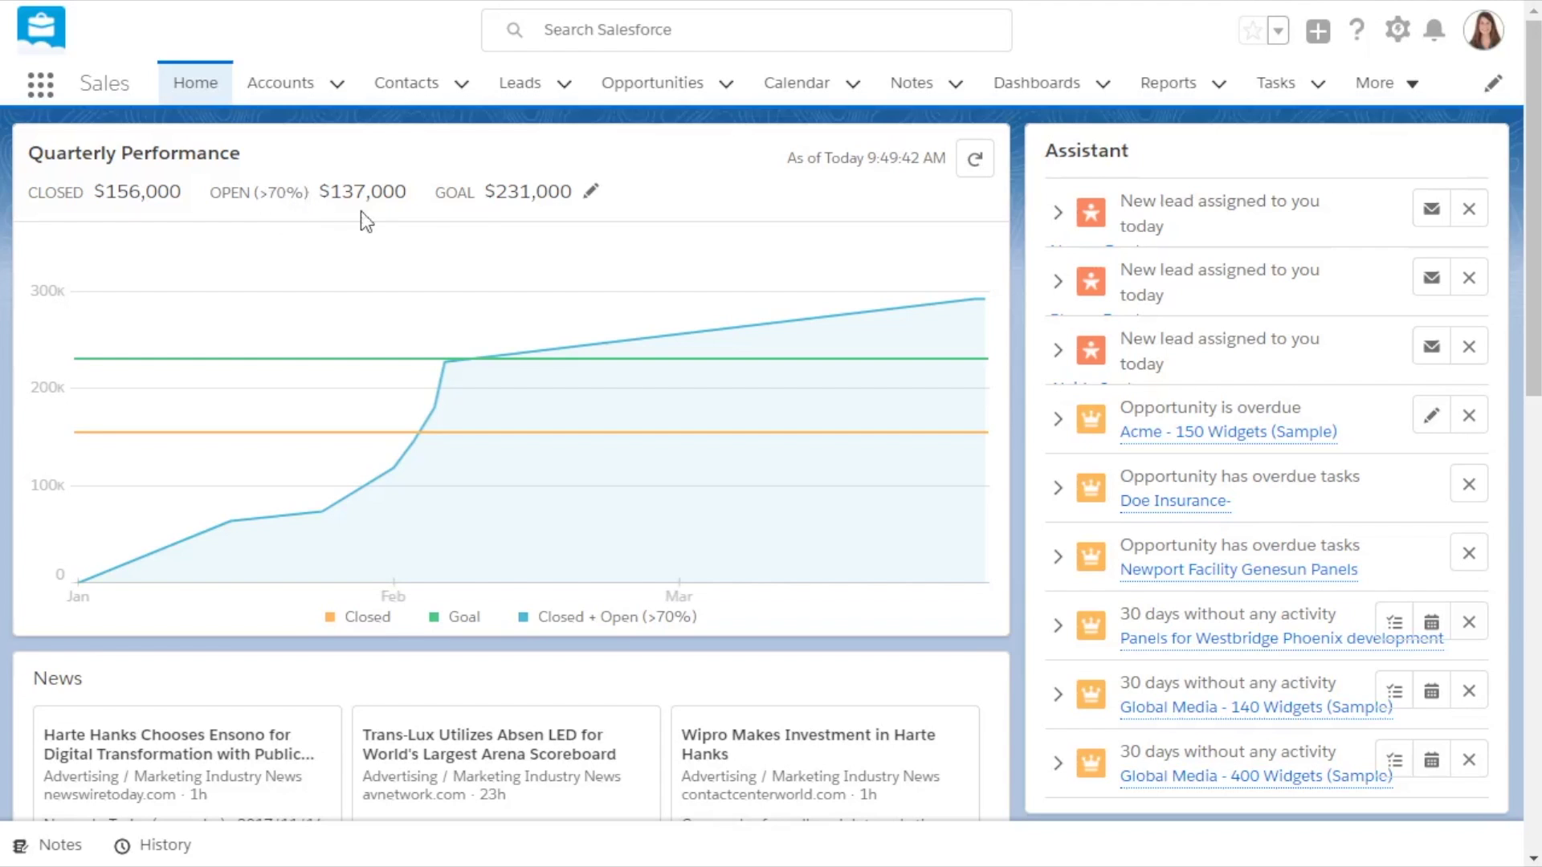
pyautogui.click(591, 193)
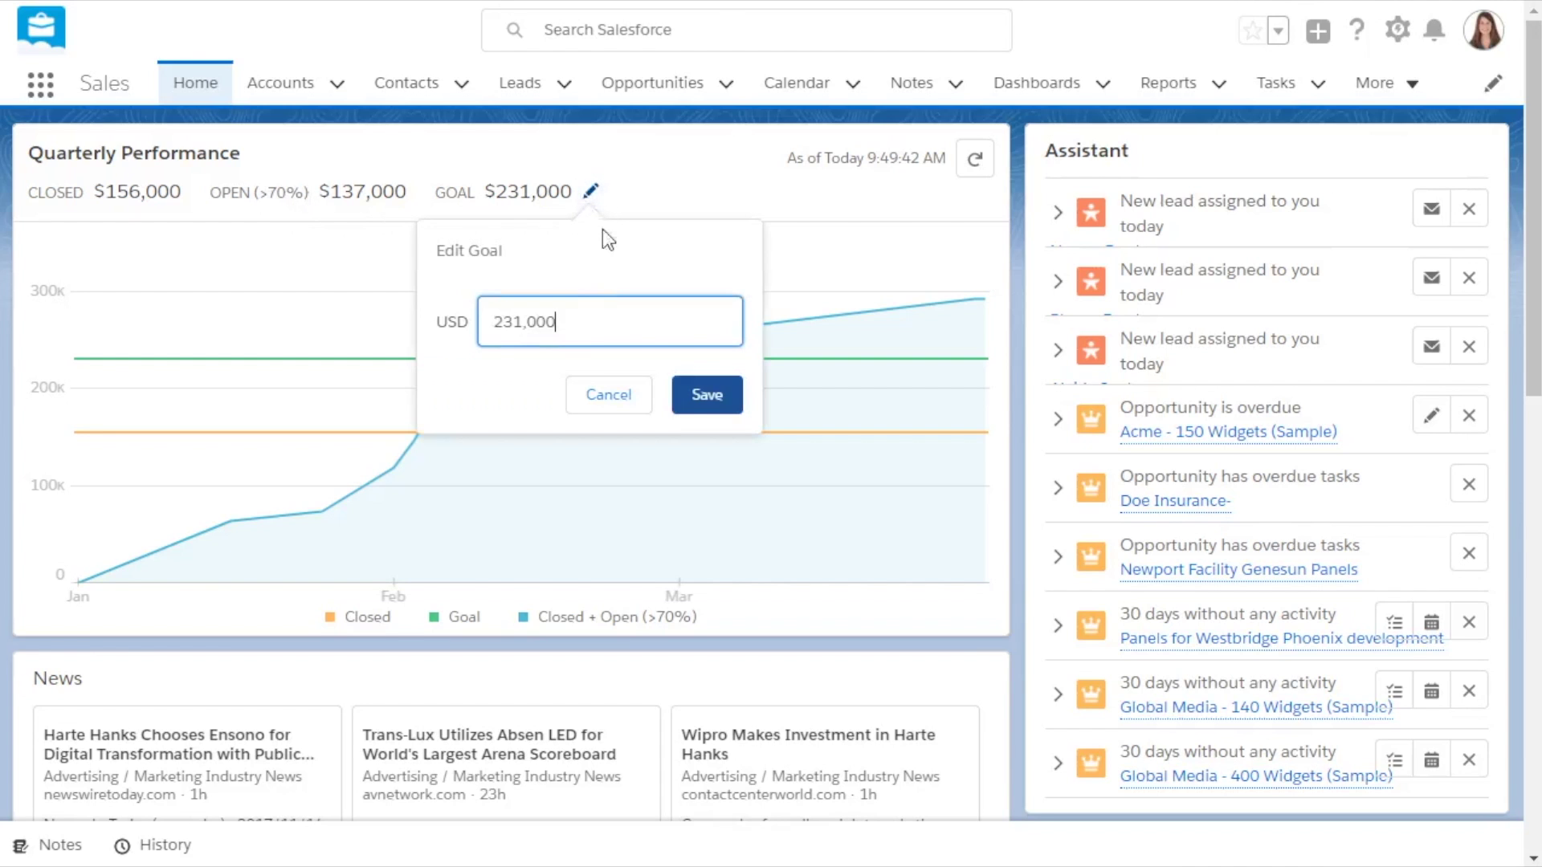
pyautogui.click(713, 401)
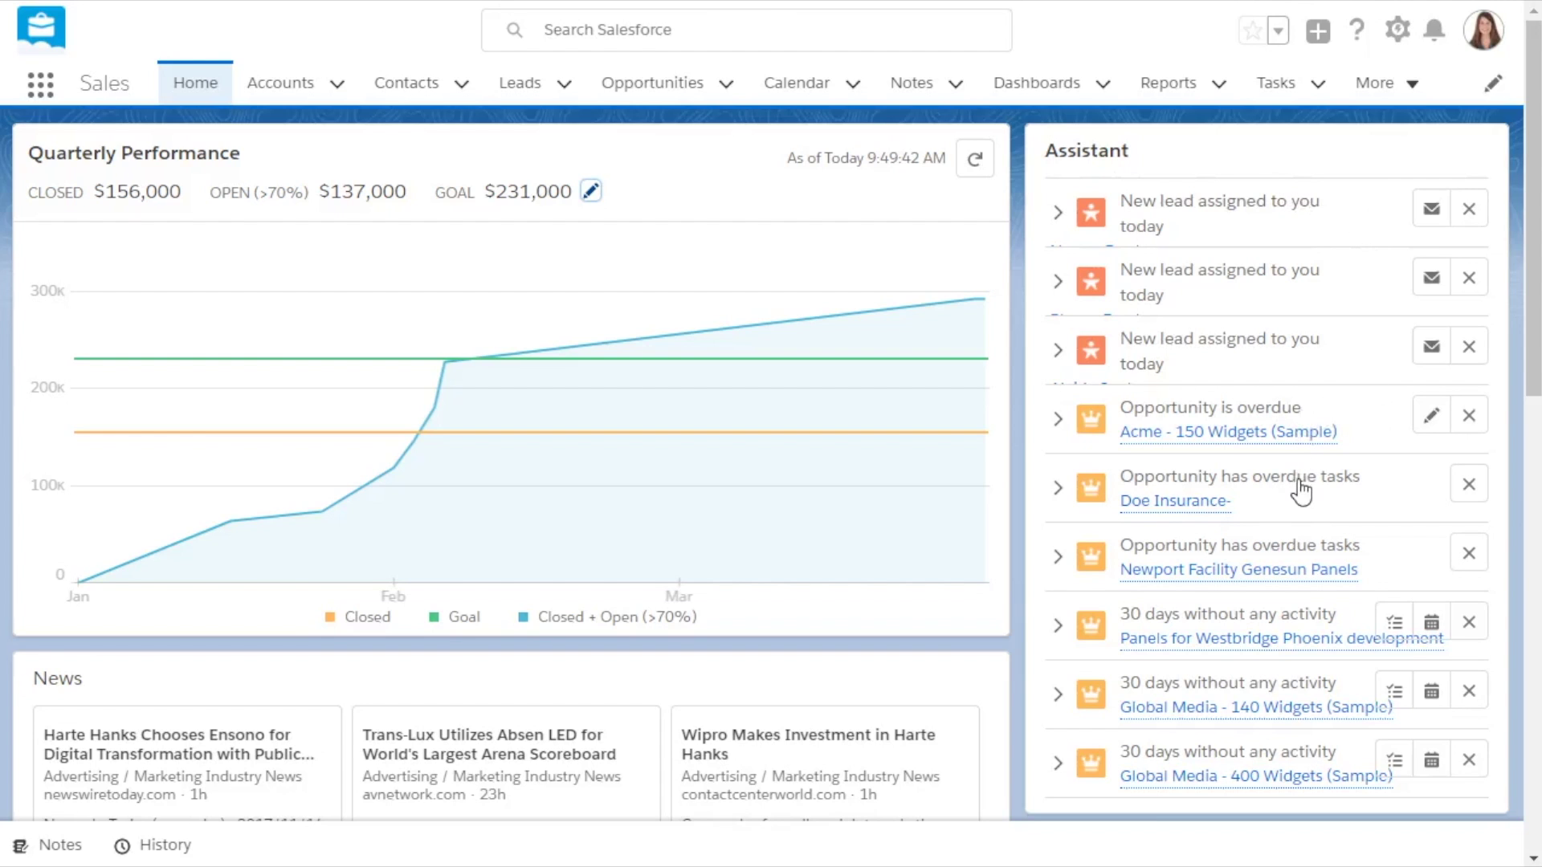
# - Toggle the Assistant recommendations, leaving 'Opportunity is overdue' for Acme - 150 Widgets (Sample) expanded
pyautogui.moveTo(1376, 564)
pyautogui.click(1057, 352)
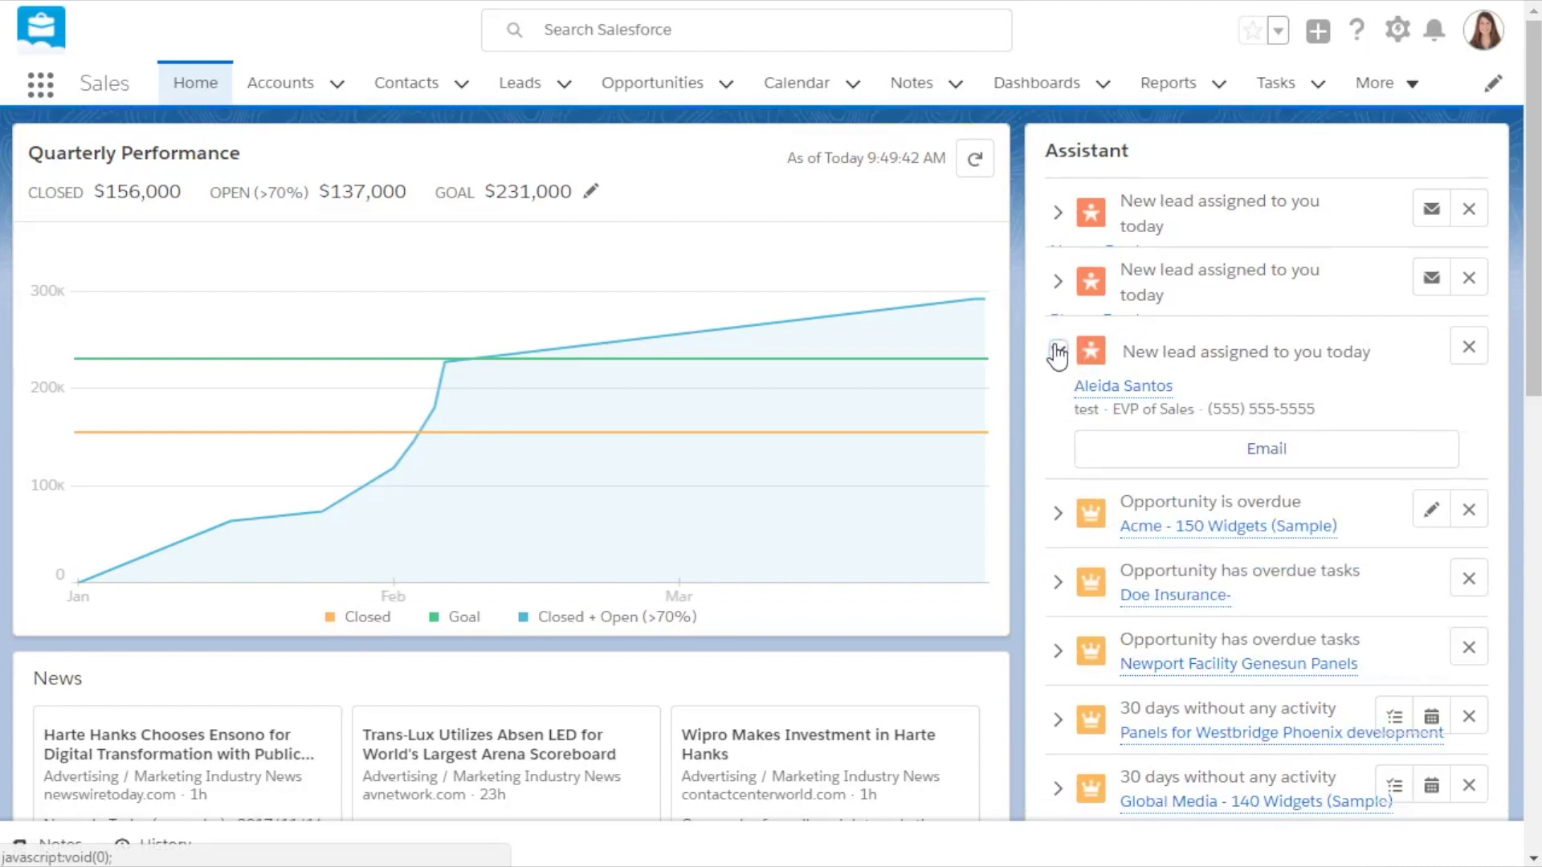
pyautogui.click(1057, 352)
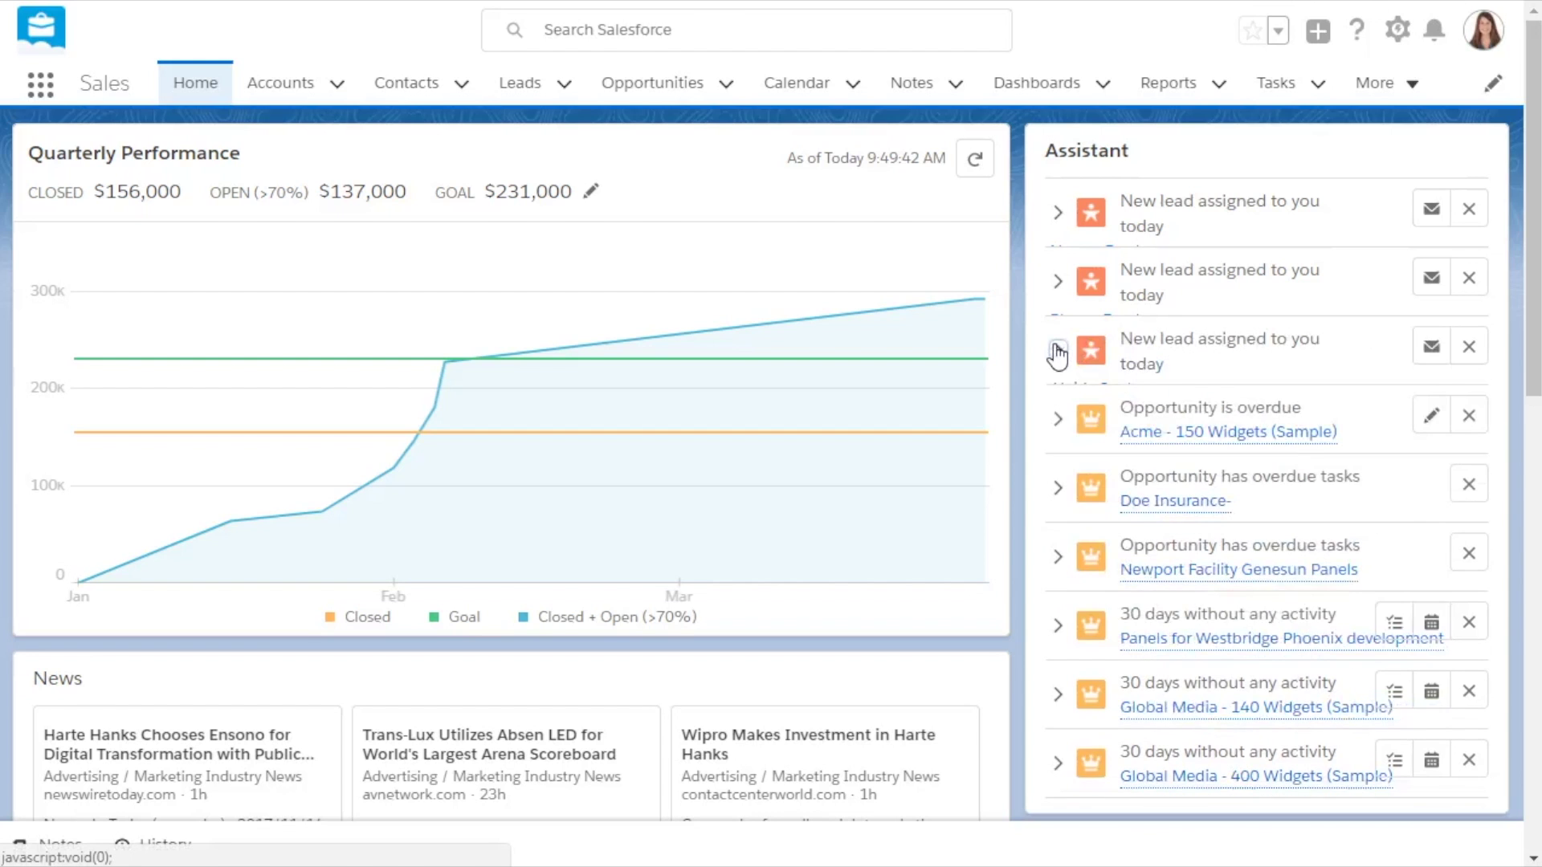
pyautogui.click(1058, 420)
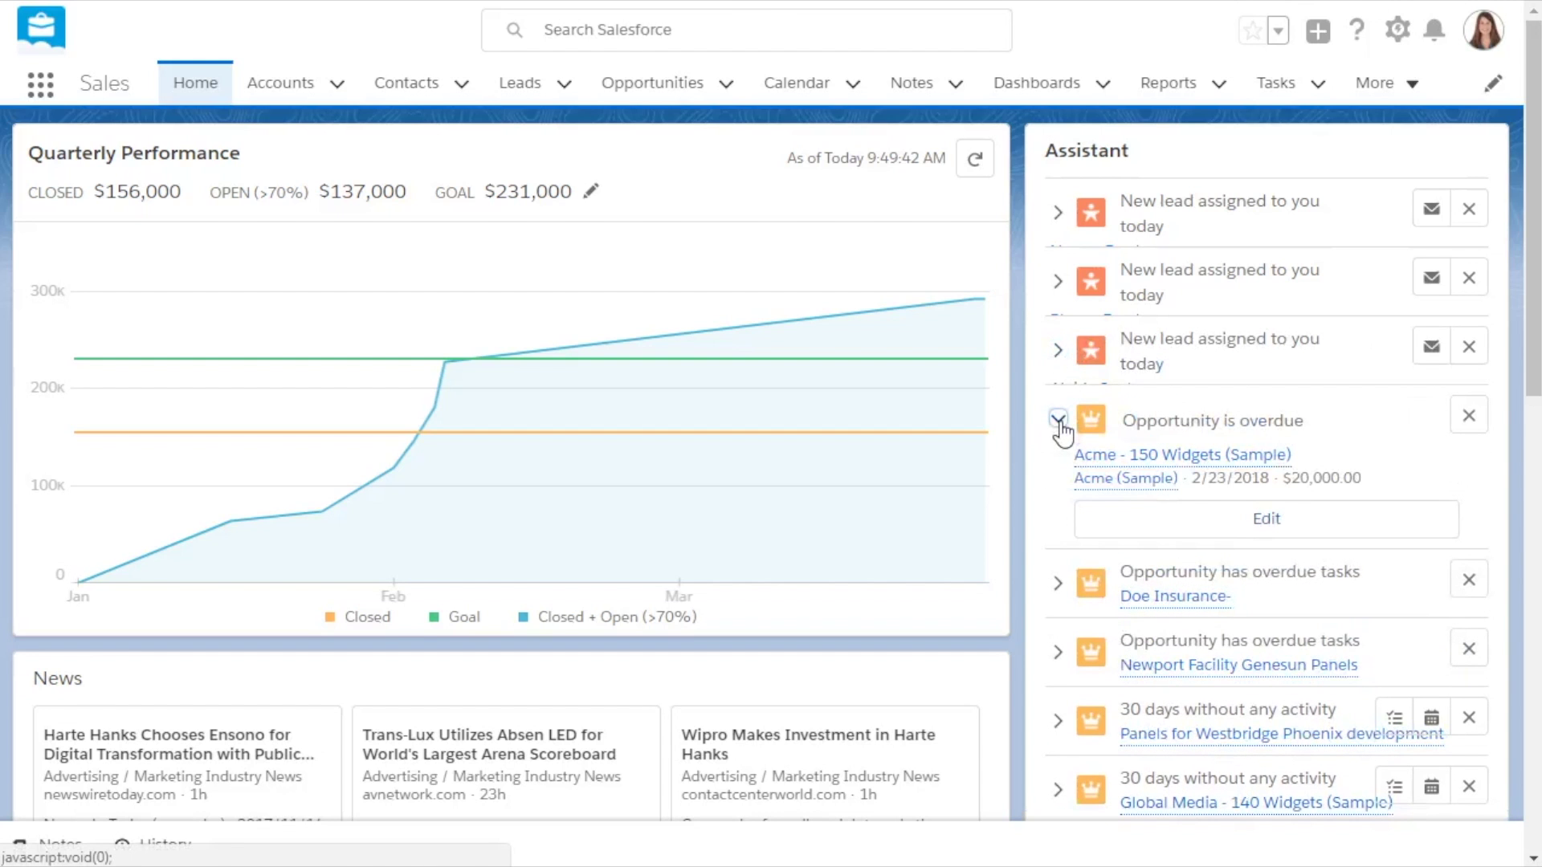
pyautogui.click(1058, 421)
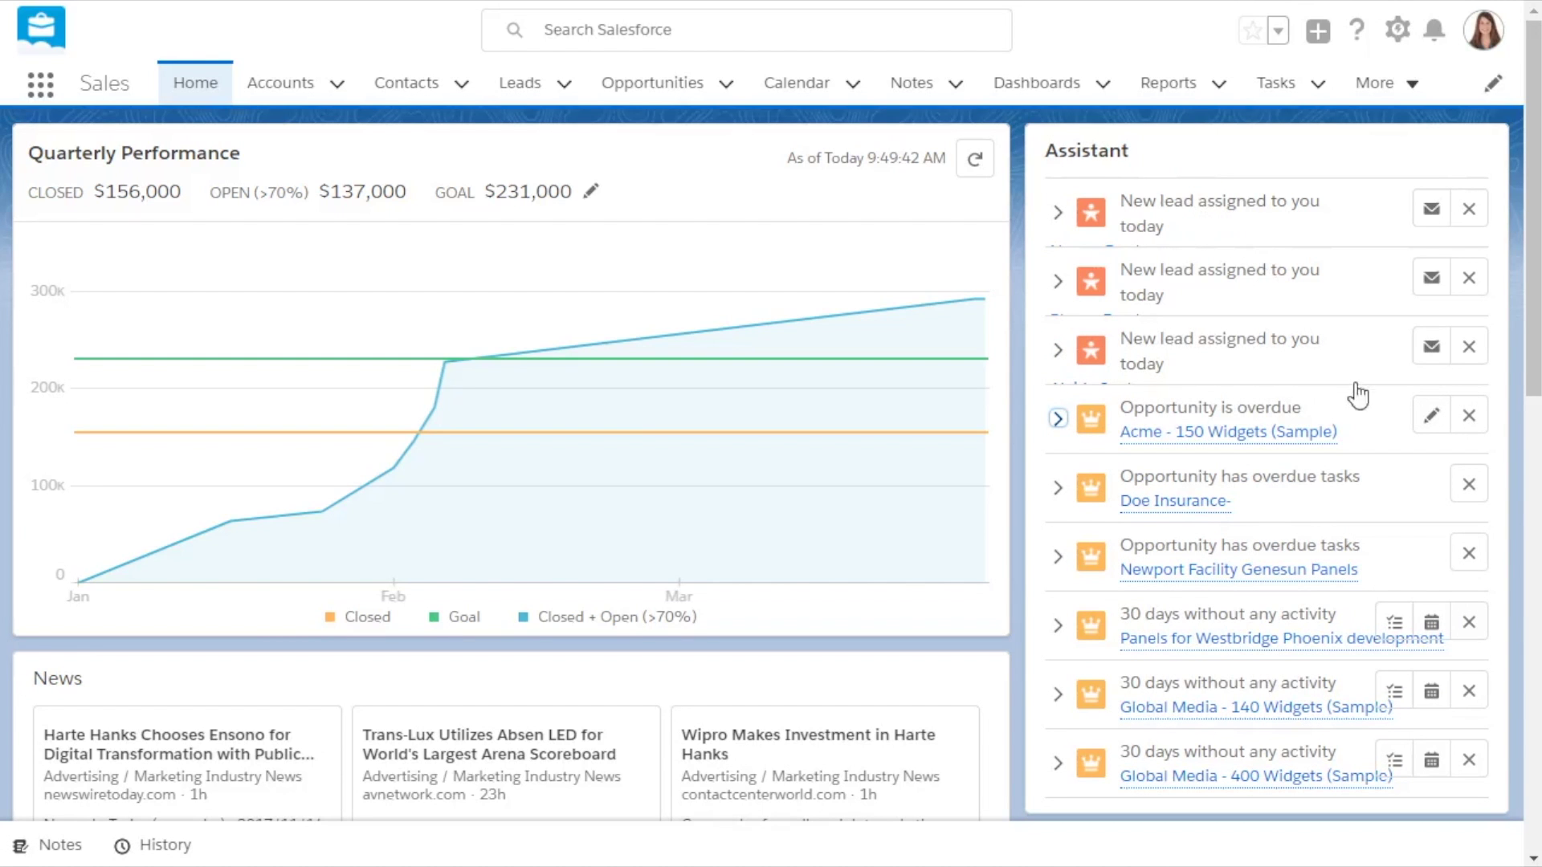
pyautogui.click(1265, 431)
pyautogui.moveTo(1301, 717)
pyautogui.click(1056, 419)
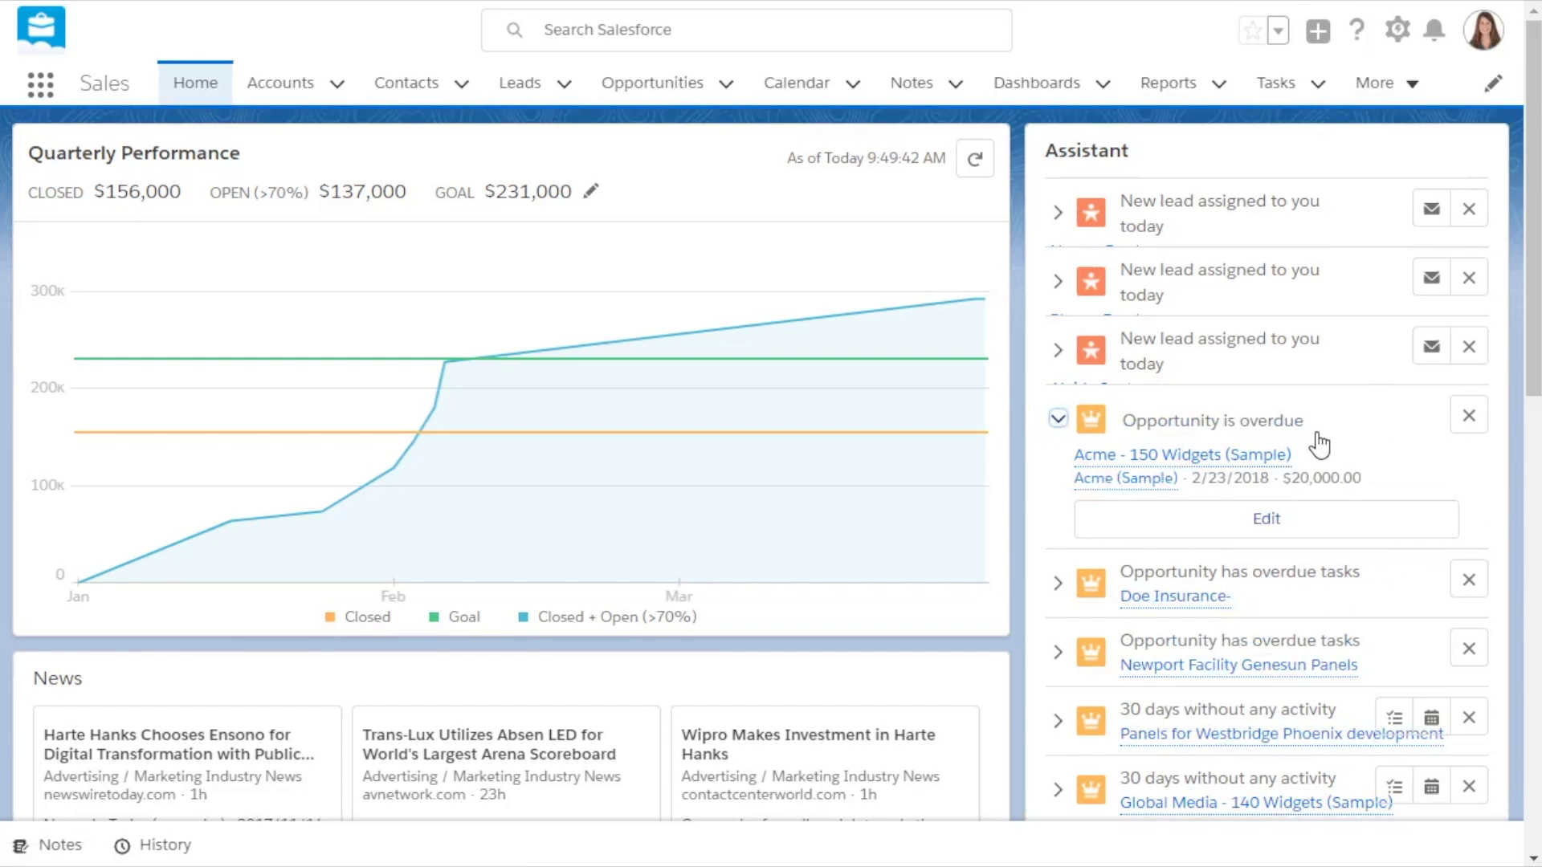
# - Preview the second and third new-lead recommendations, then complete the Follow Up to Services Proposal task
pyautogui.click(1054, 418)
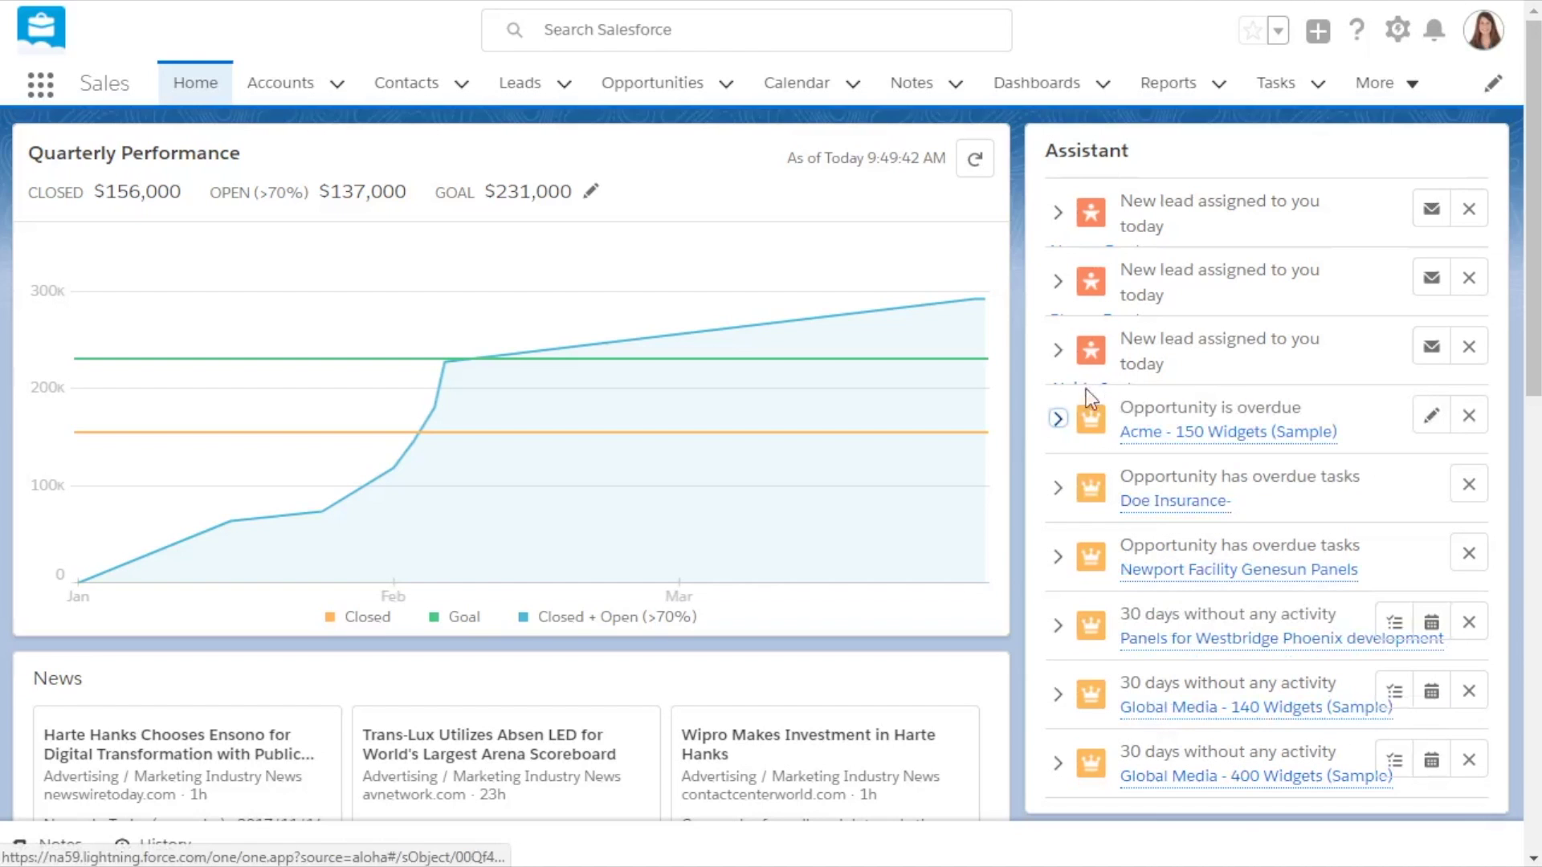
pyautogui.click(1057, 353)
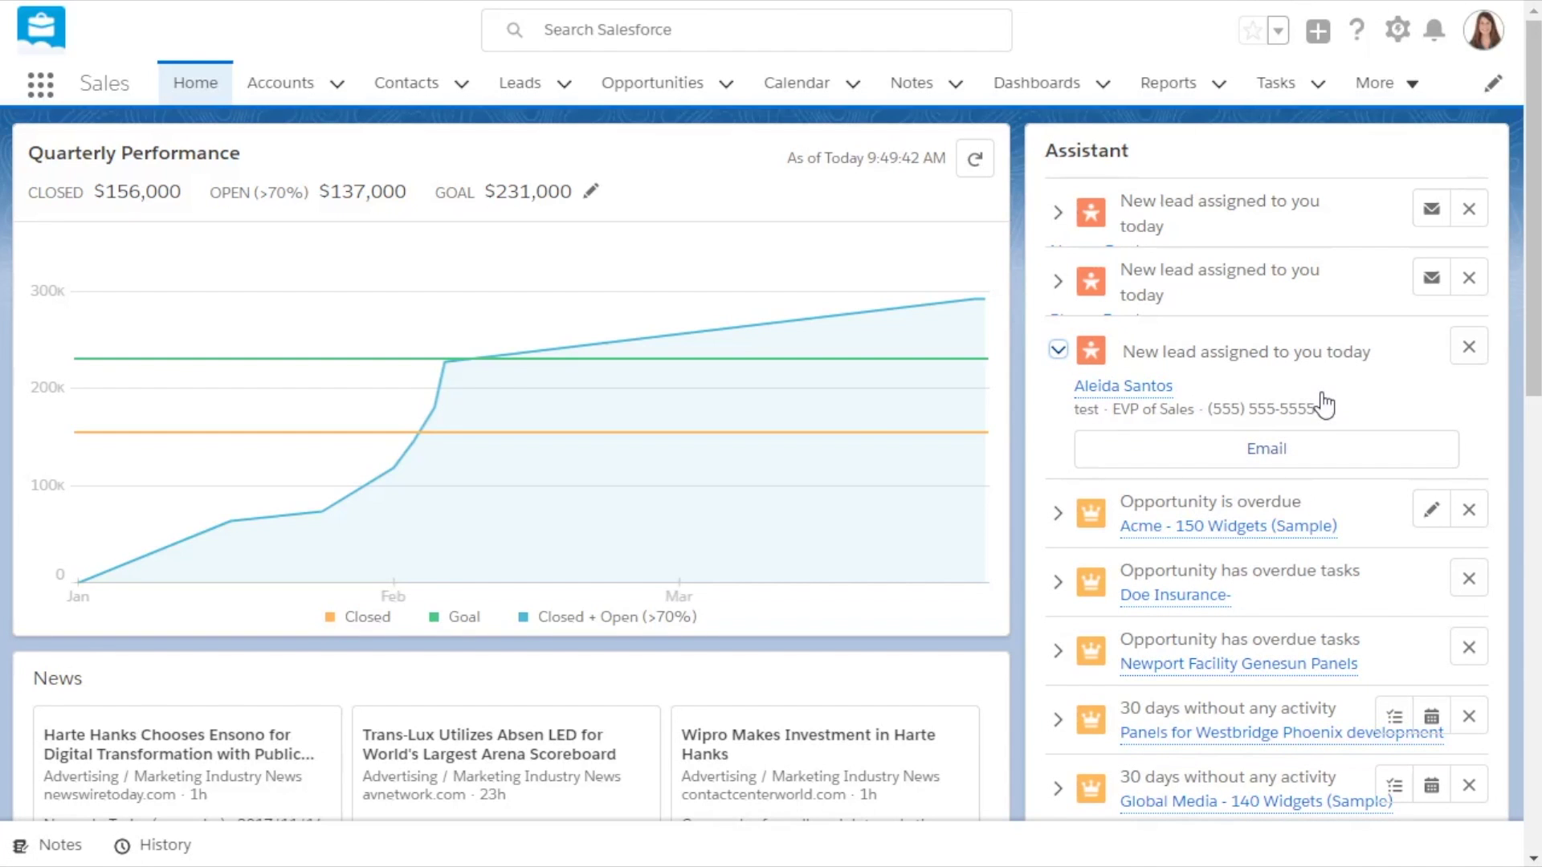
pyautogui.click(1058, 349)
pyautogui.click(1058, 281)
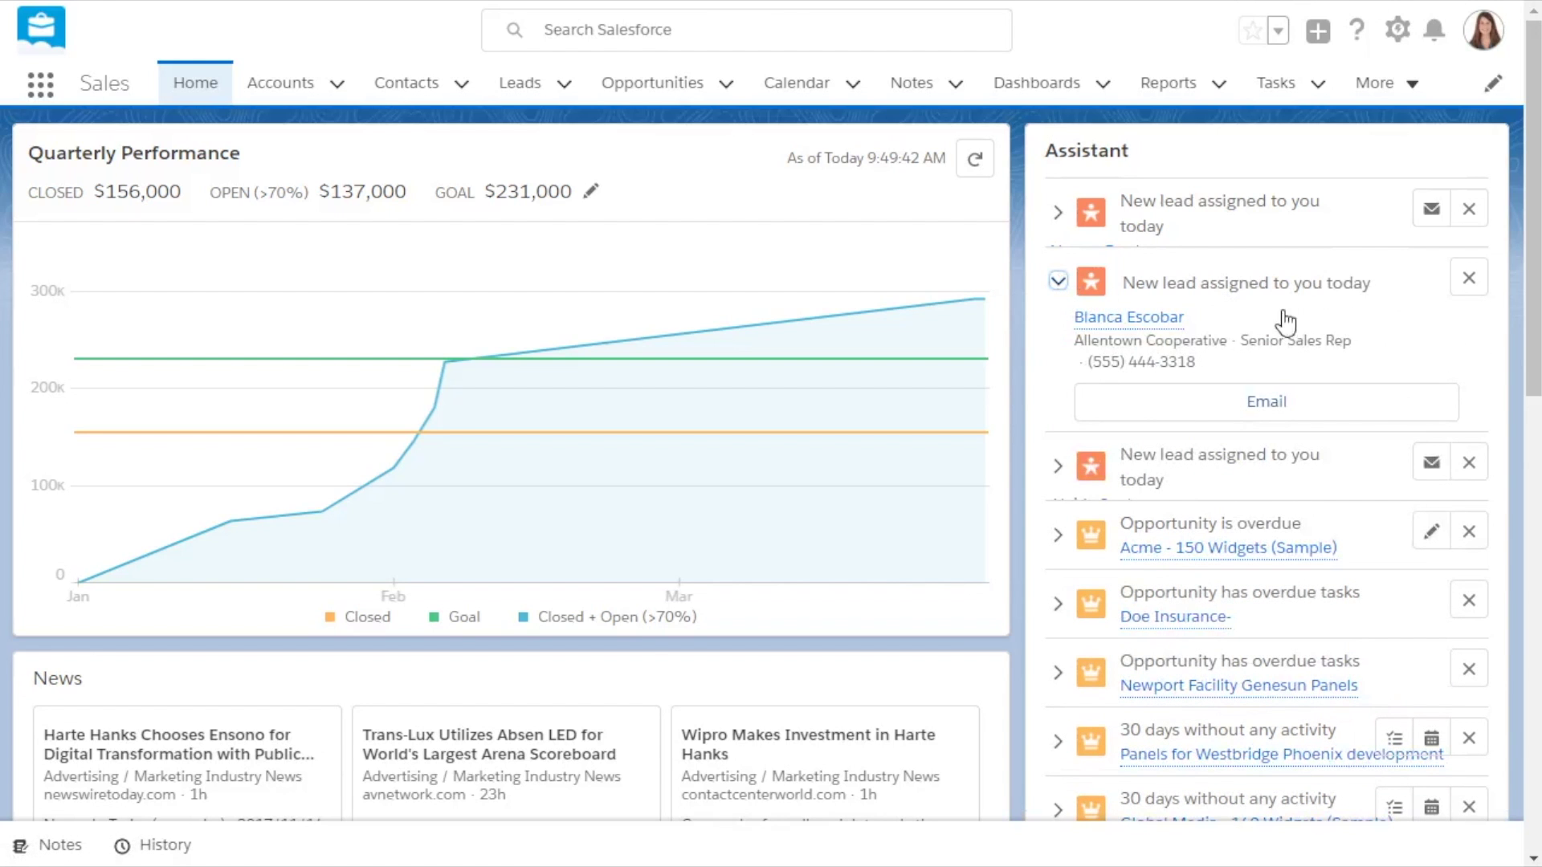
pyautogui.moveTo(1162, 334)
pyautogui.click(1058, 282)
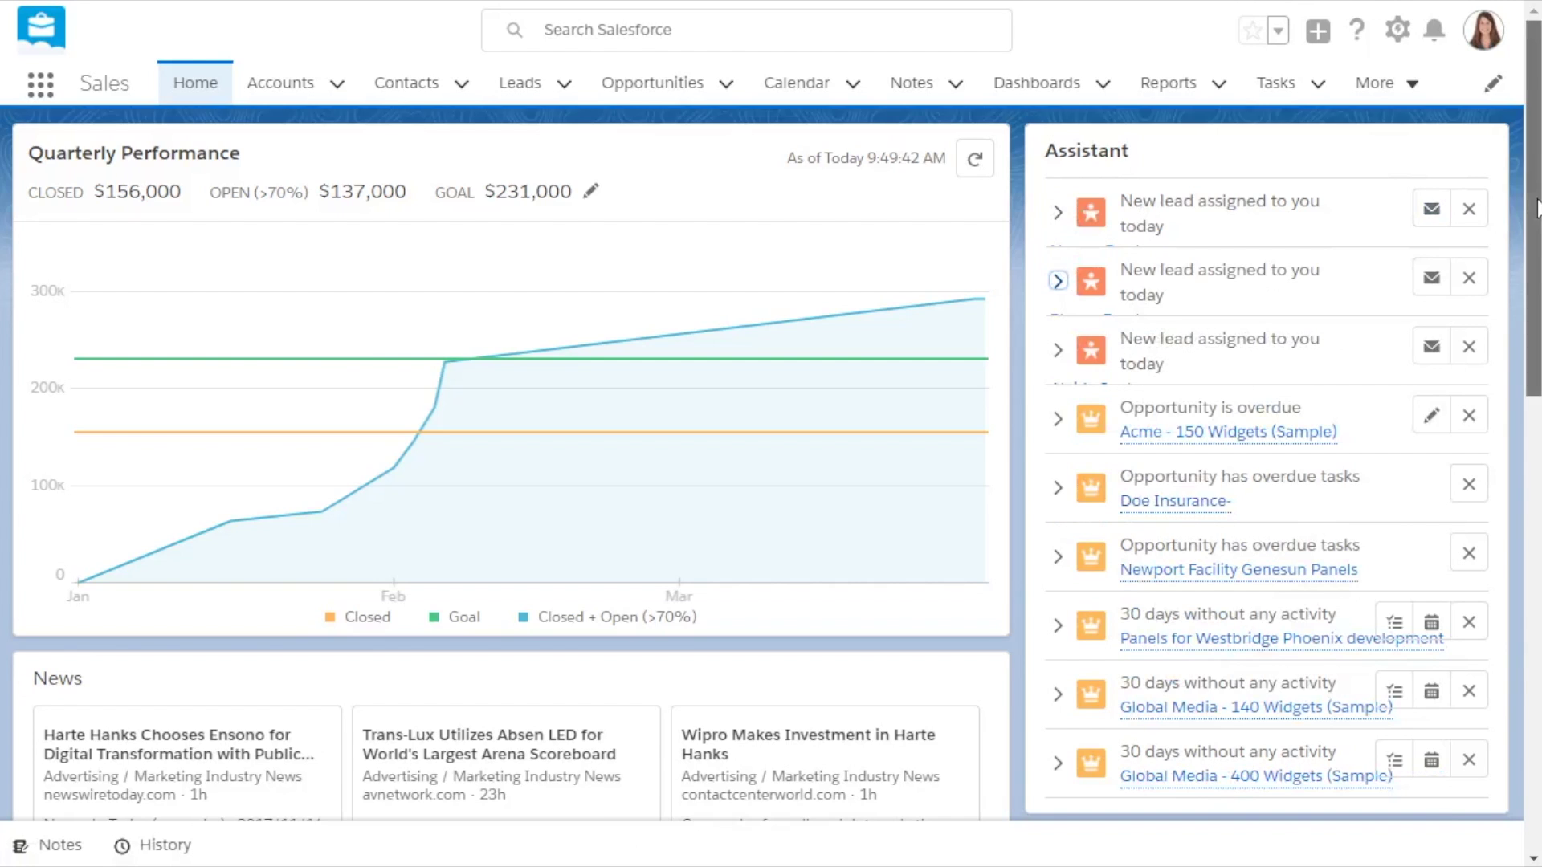
pyautogui.moveTo(1535, 210); pyautogui.dragTo(1534, 545)
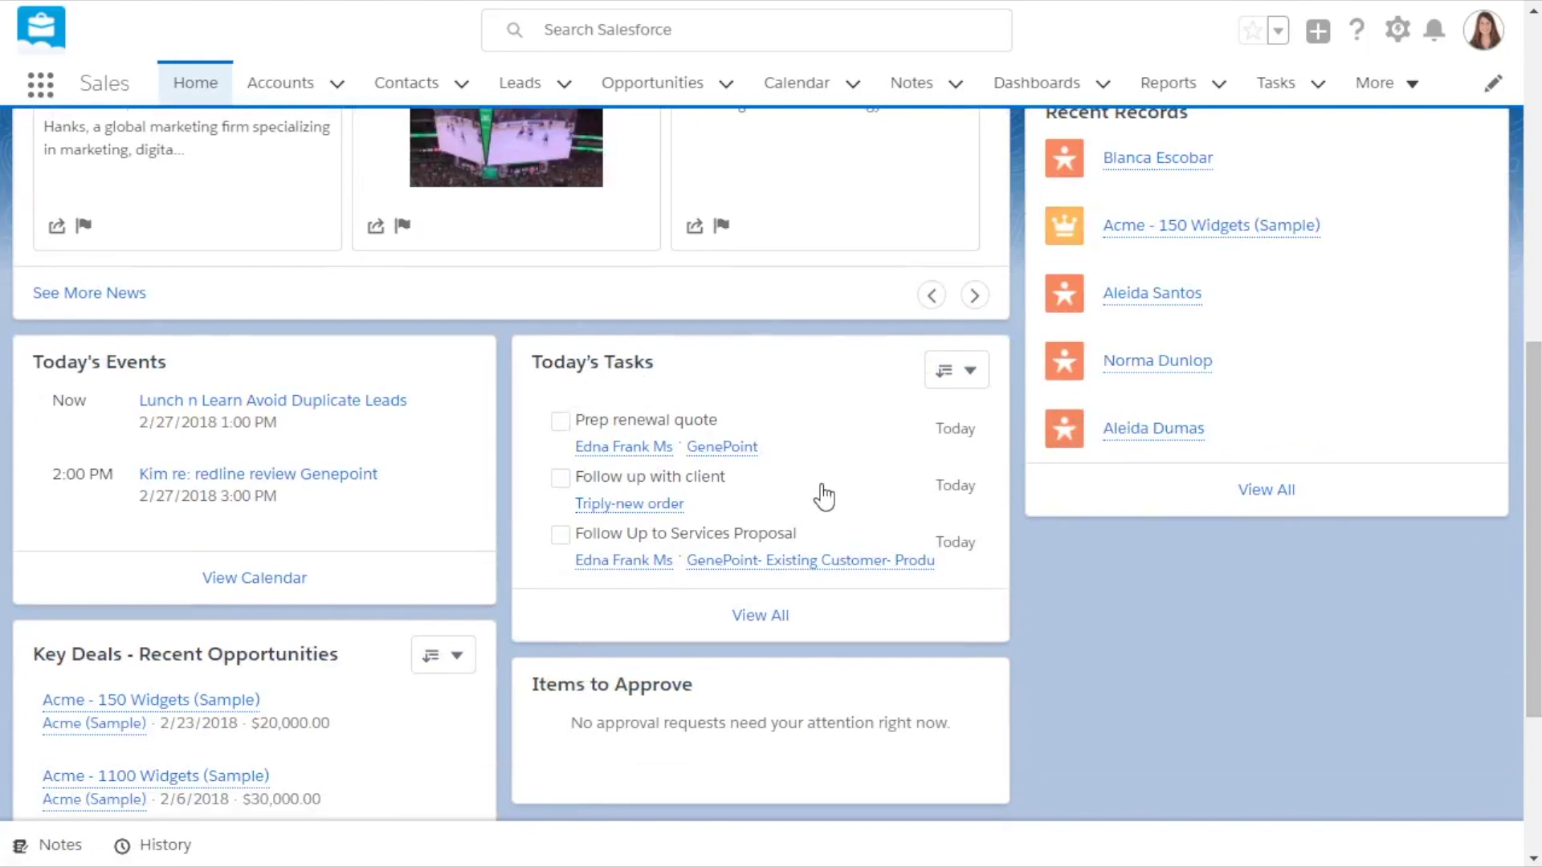
pyautogui.click(561, 536)
pyautogui.click(761, 617)
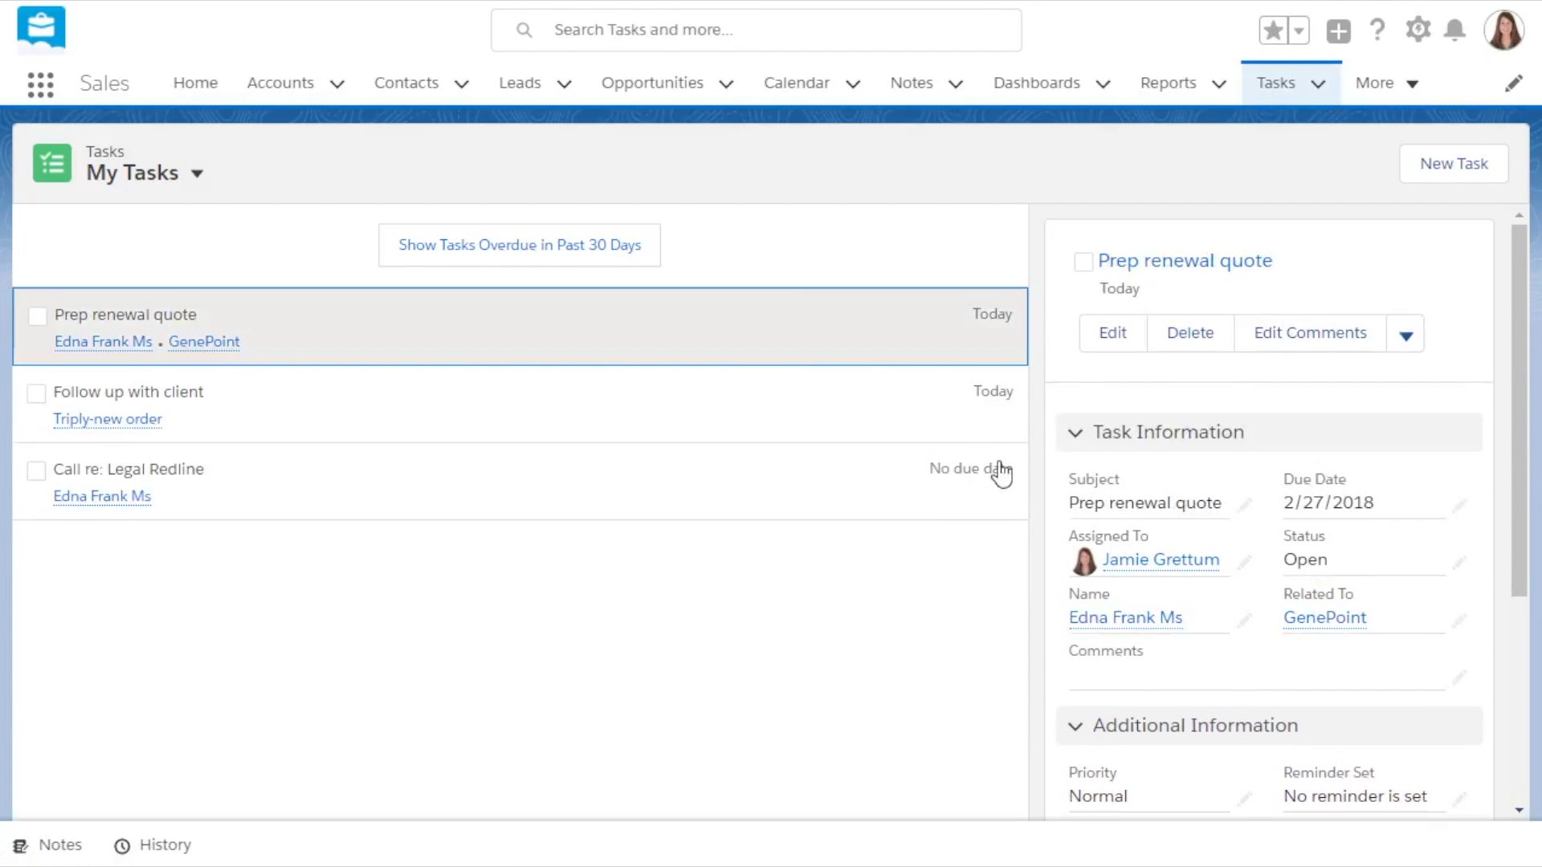
pyautogui.click(896, 399)
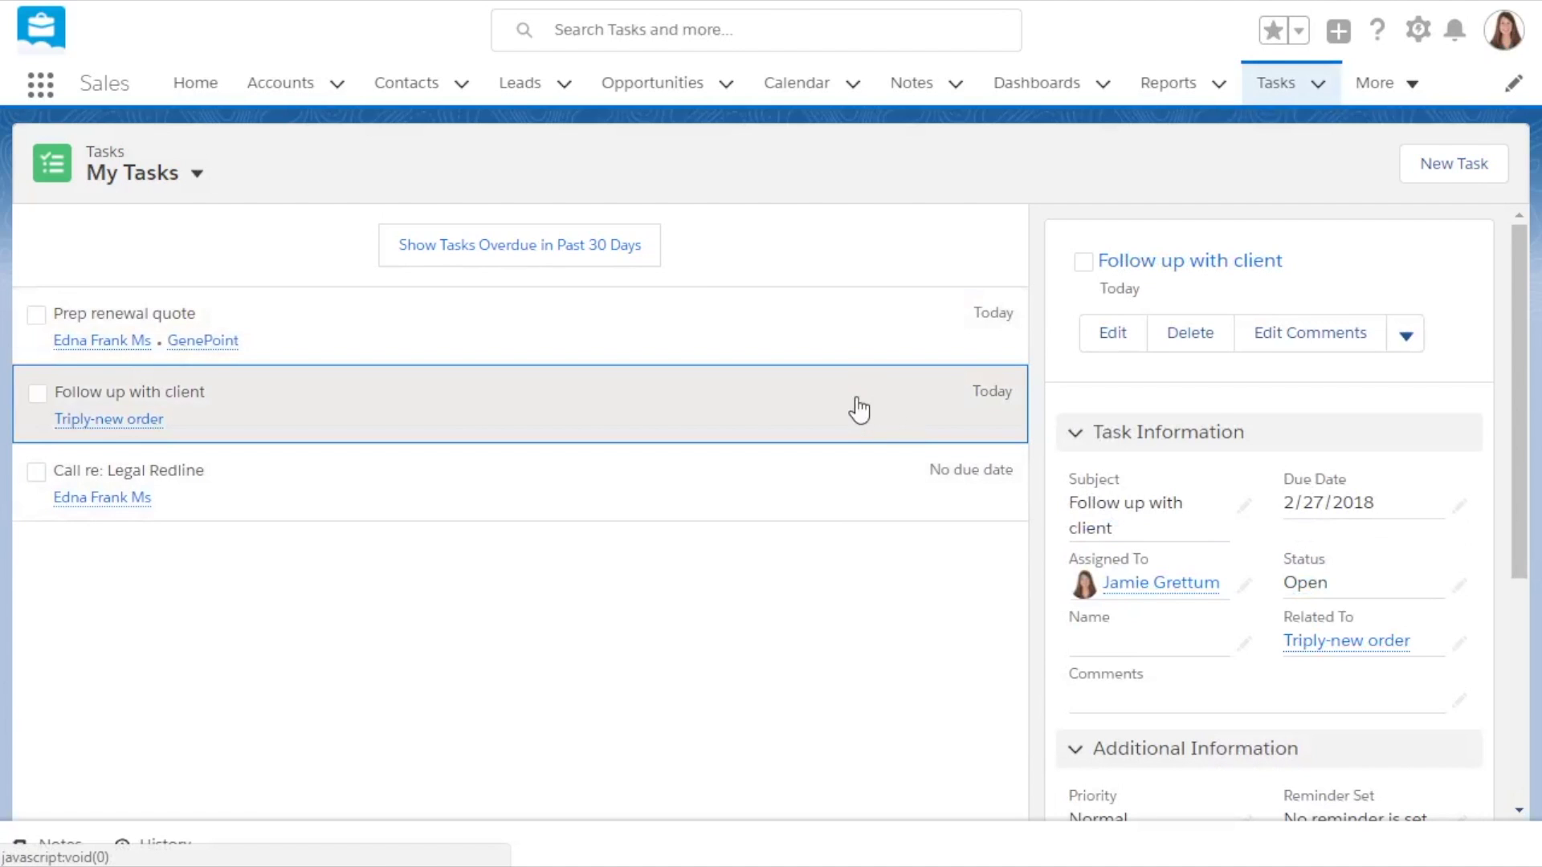
pyautogui.click(197, 84)
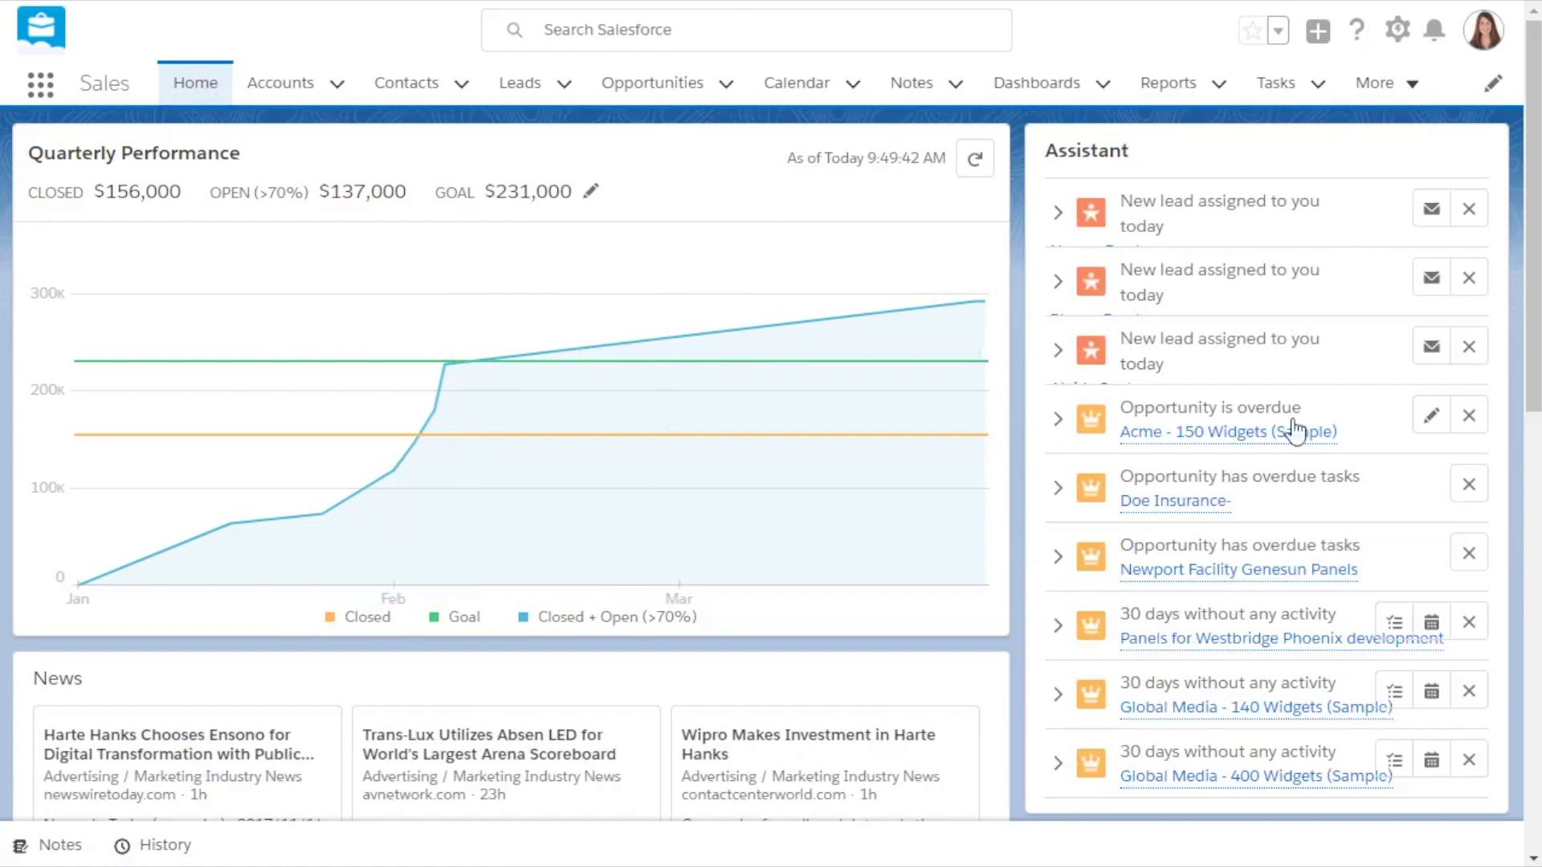
pyautogui.moveTo(1535, 225); pyautogui.dragTo(1536, 420)
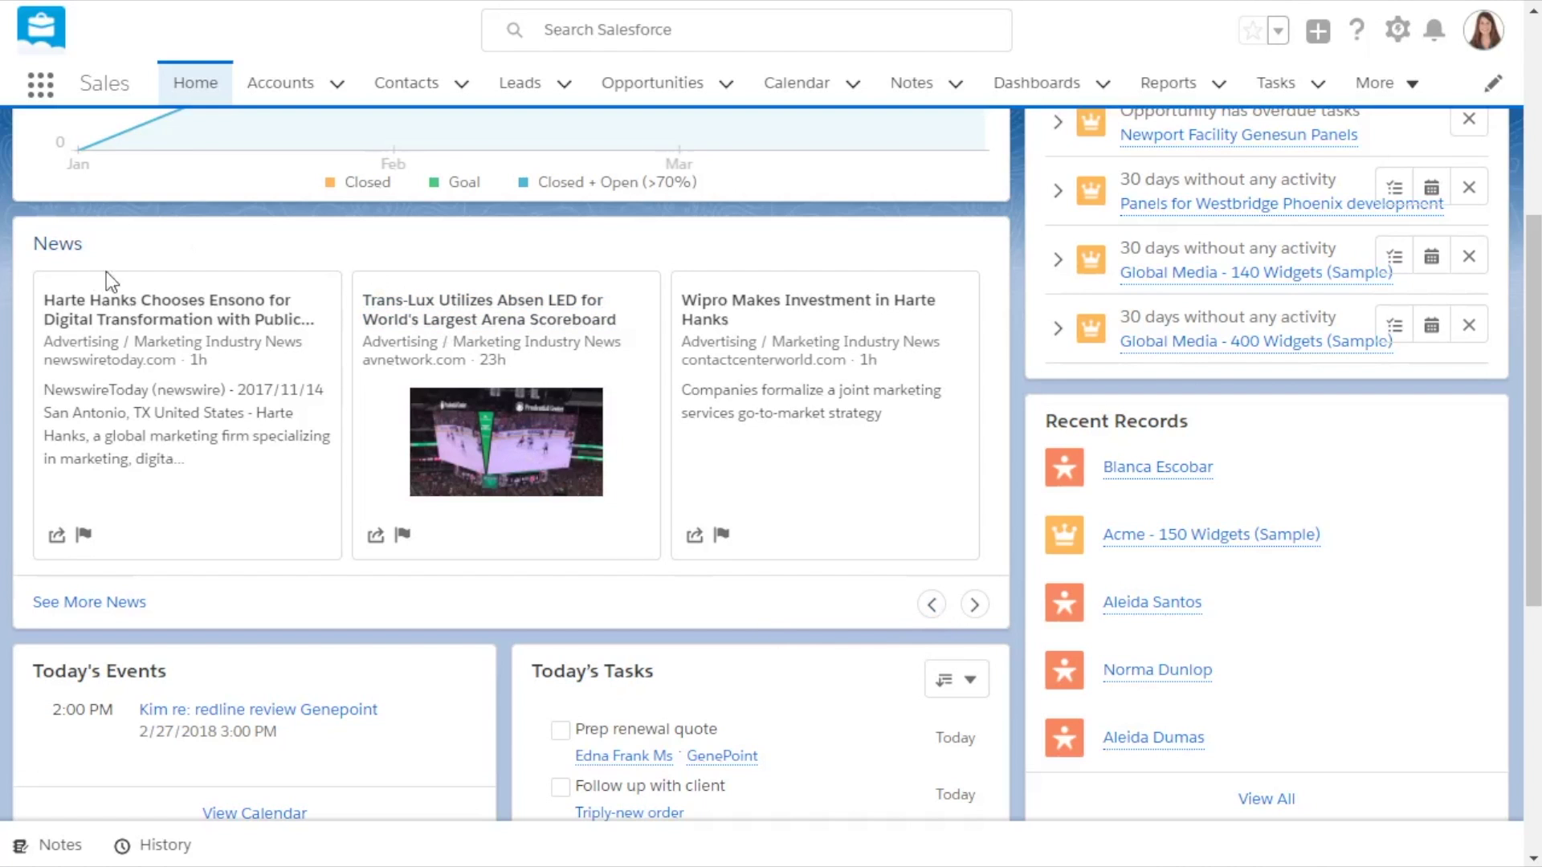
pyautogui.click(974, 605)
pyautogui.click(975, 605)
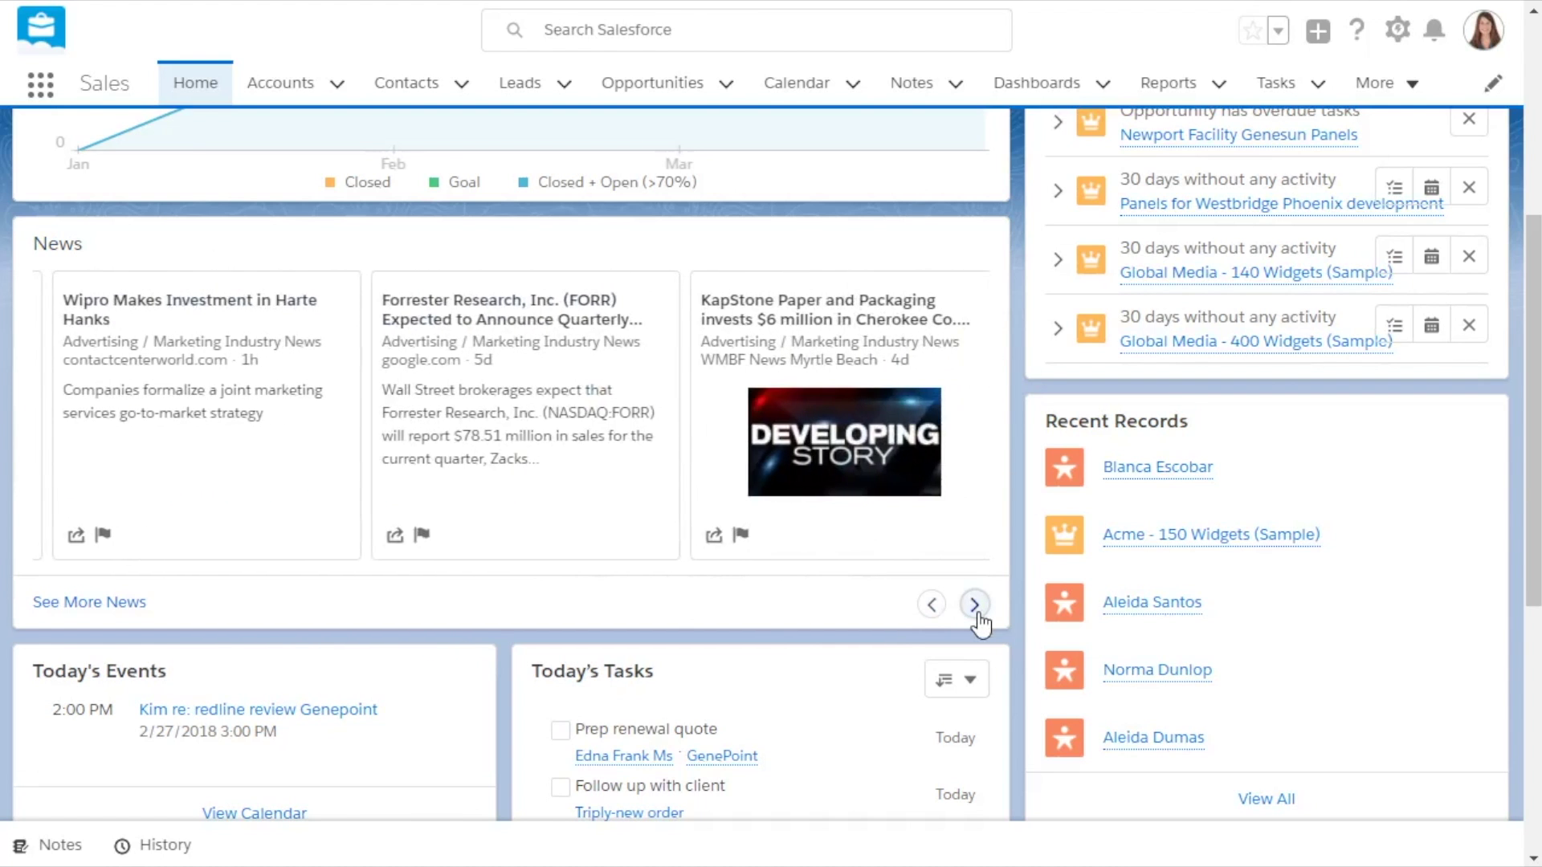
pyautogui.click(974, 604)
pyautogui.click(974, 604)
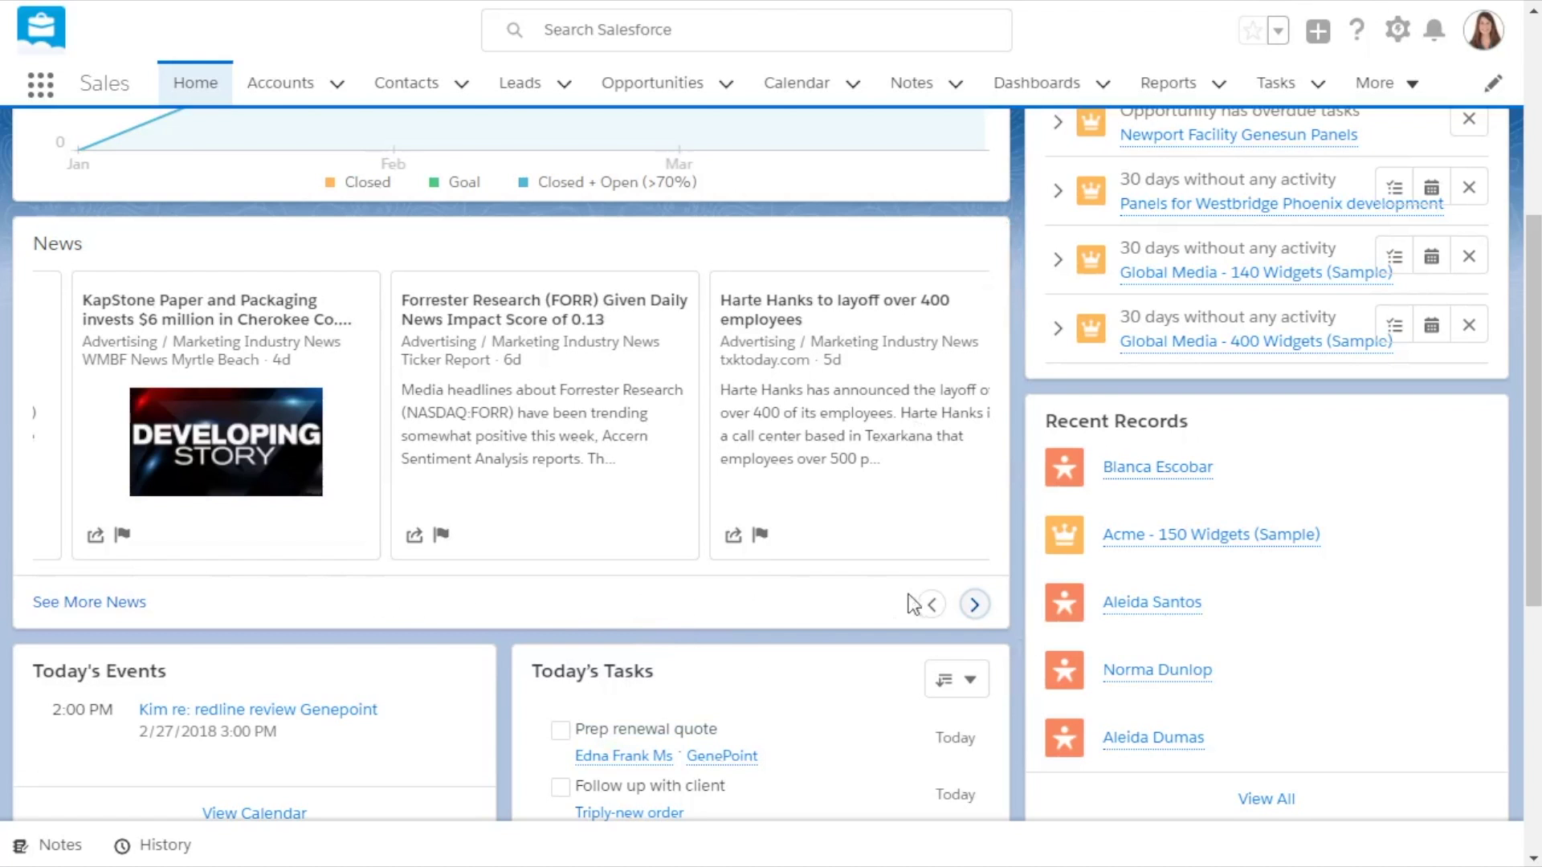
pyautogui.click(974, 605)
pyautogui.click(974, 605)
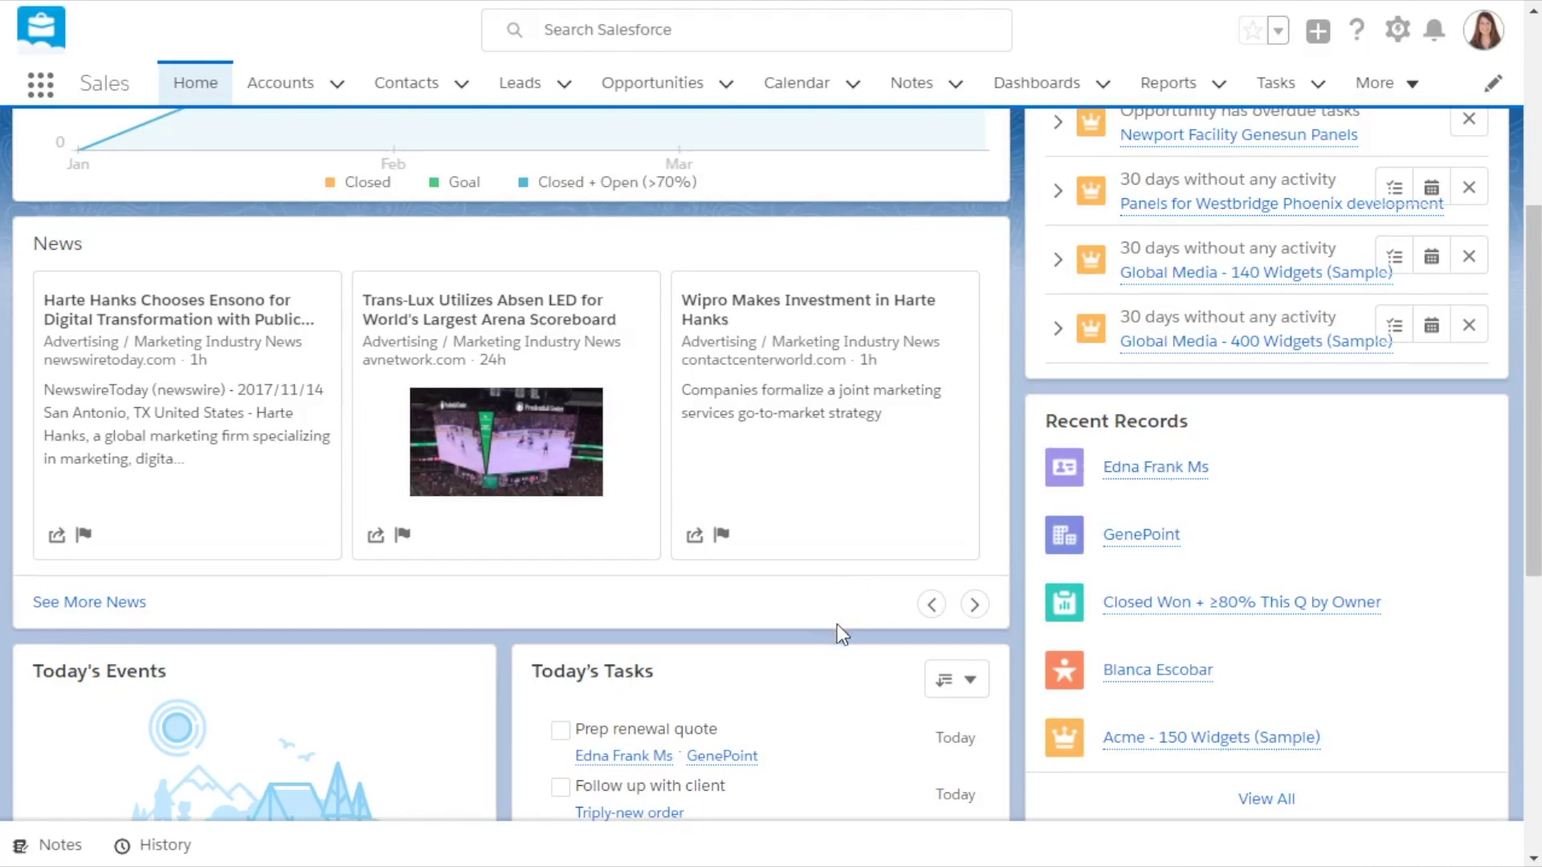
pyautogui.click(648, 756)
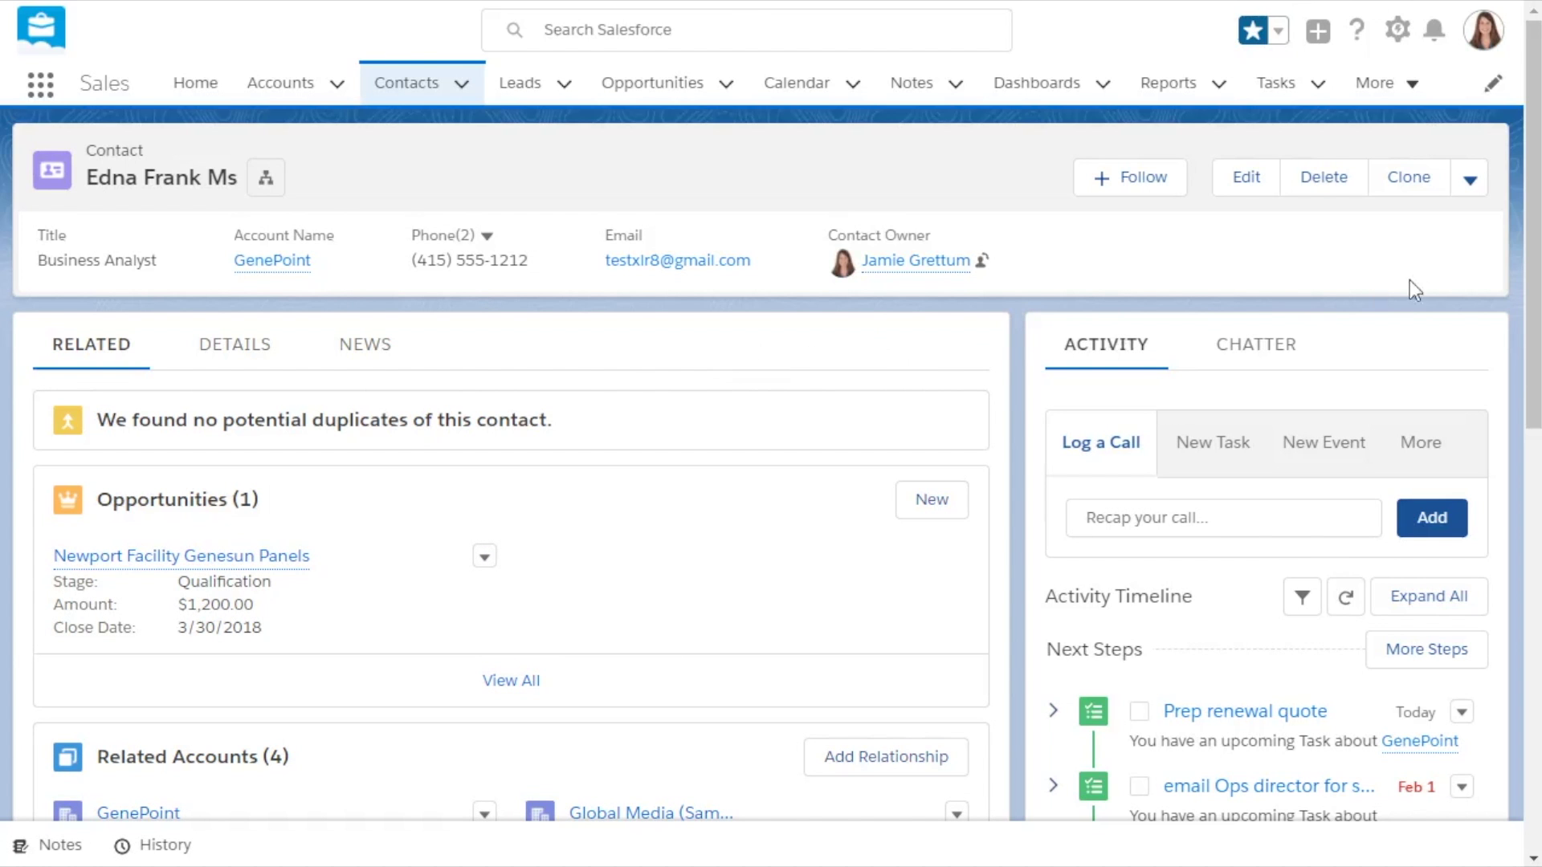
# - Show the contact's detail fields, scroll through its activity timeline, then open the GenePoint account
pyautogui.moveTo(1528, 255); pyautogui.dragTo(1533, 368)
pyautogui.scroll(3, 1285, 377)
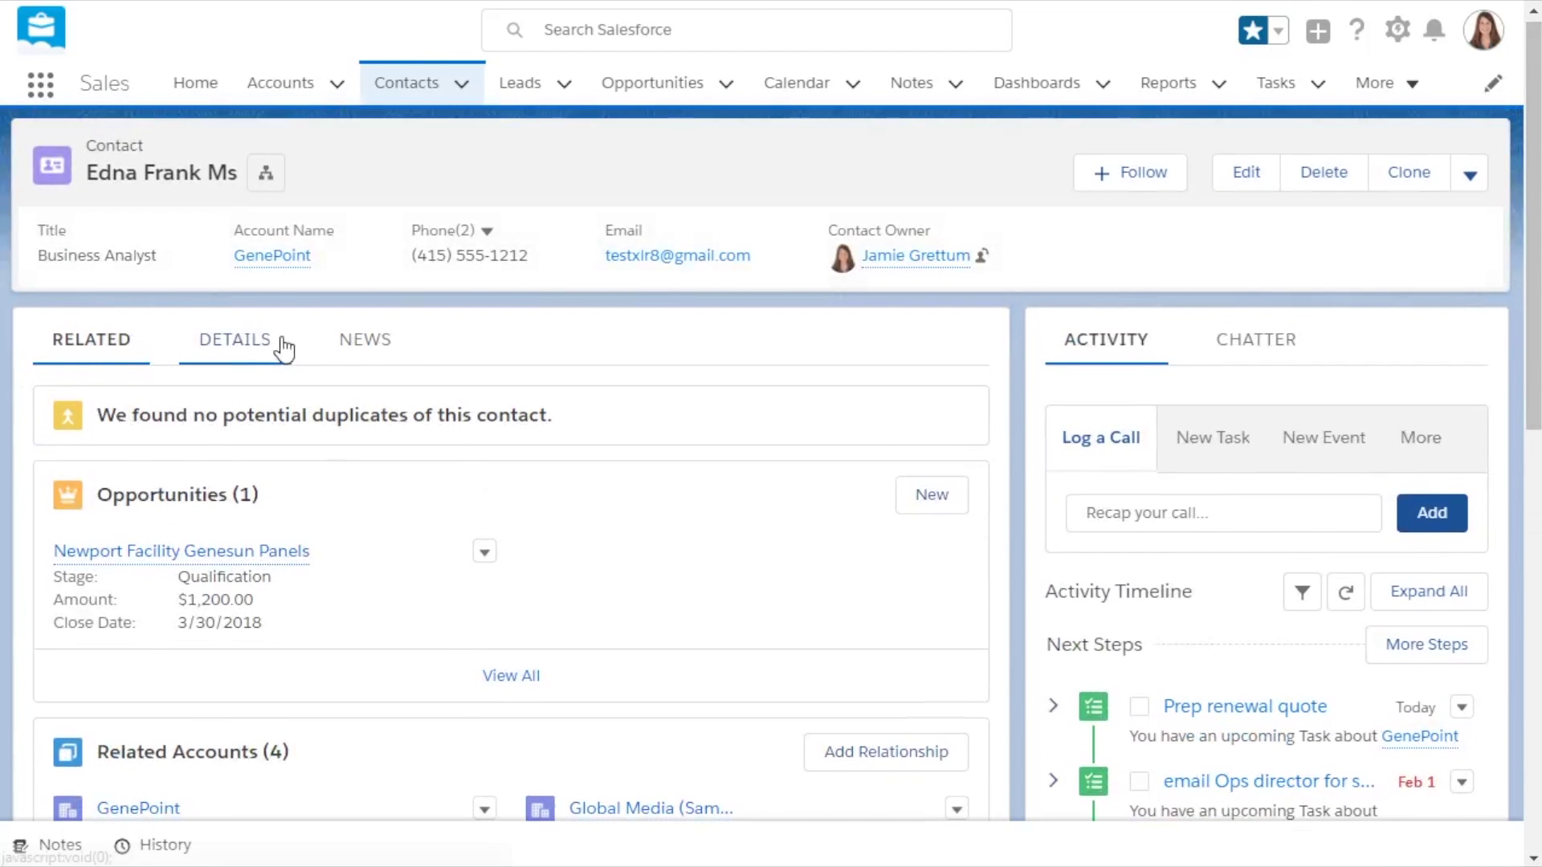
pyautogui.click(257, 339)
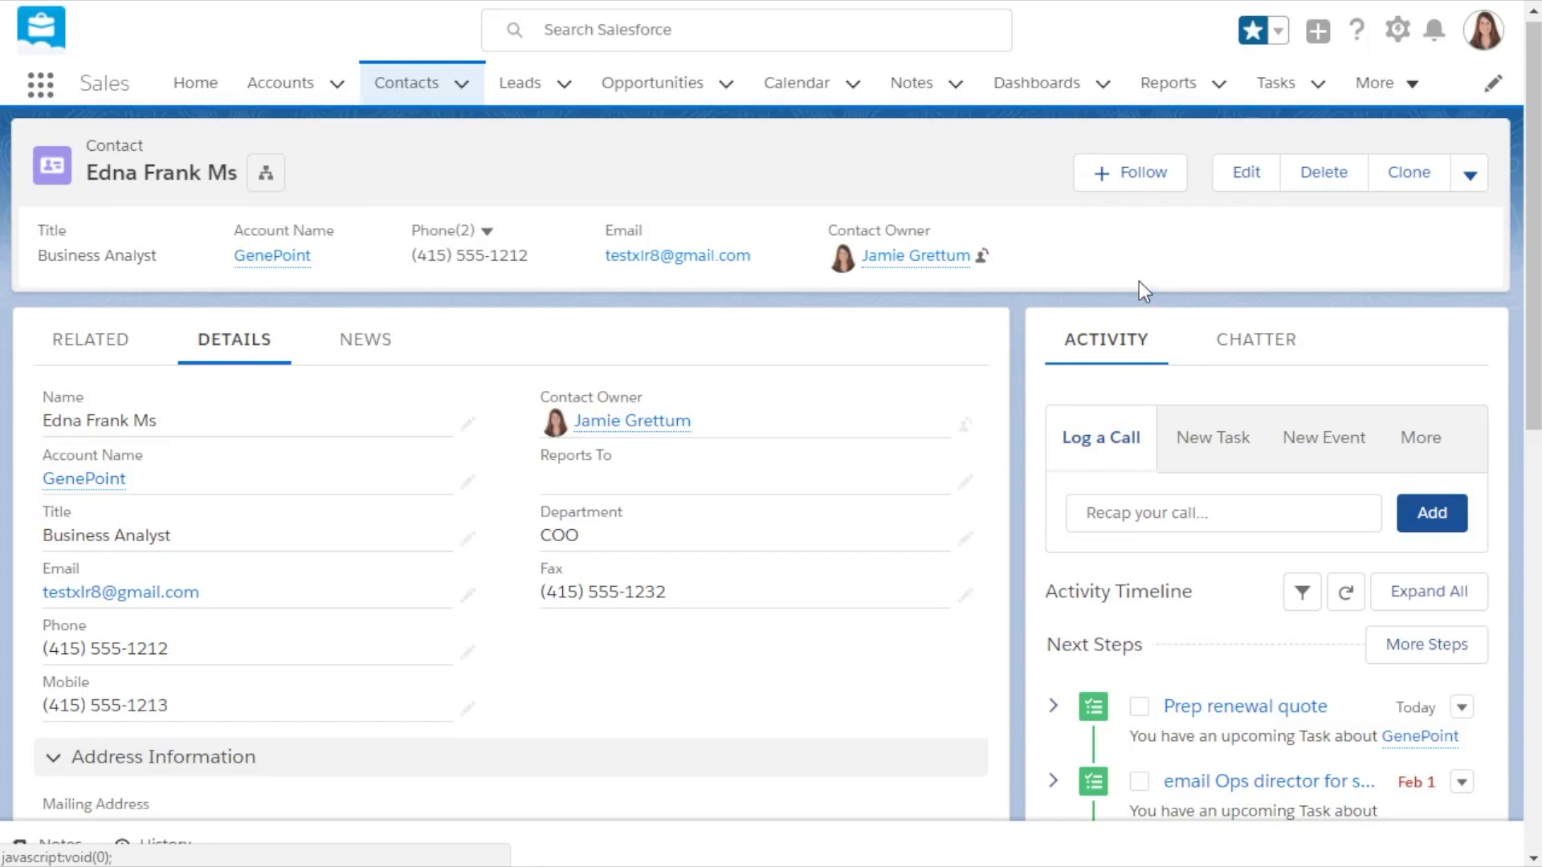
pyautogui.scroll(-1, 1141, 290)
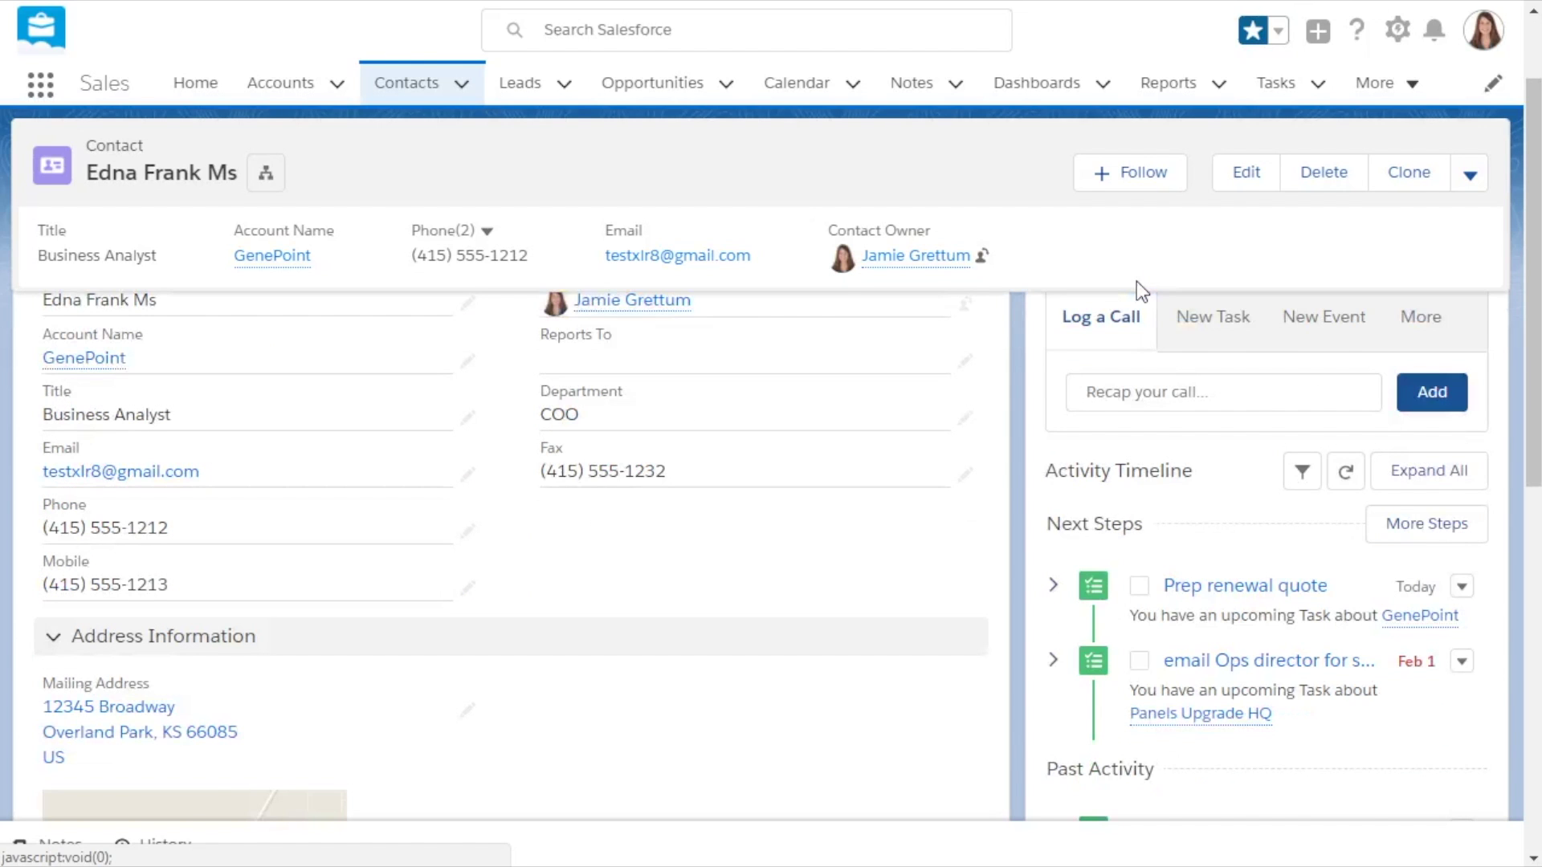
pyautogui.scroll(-1, 1136, 281)
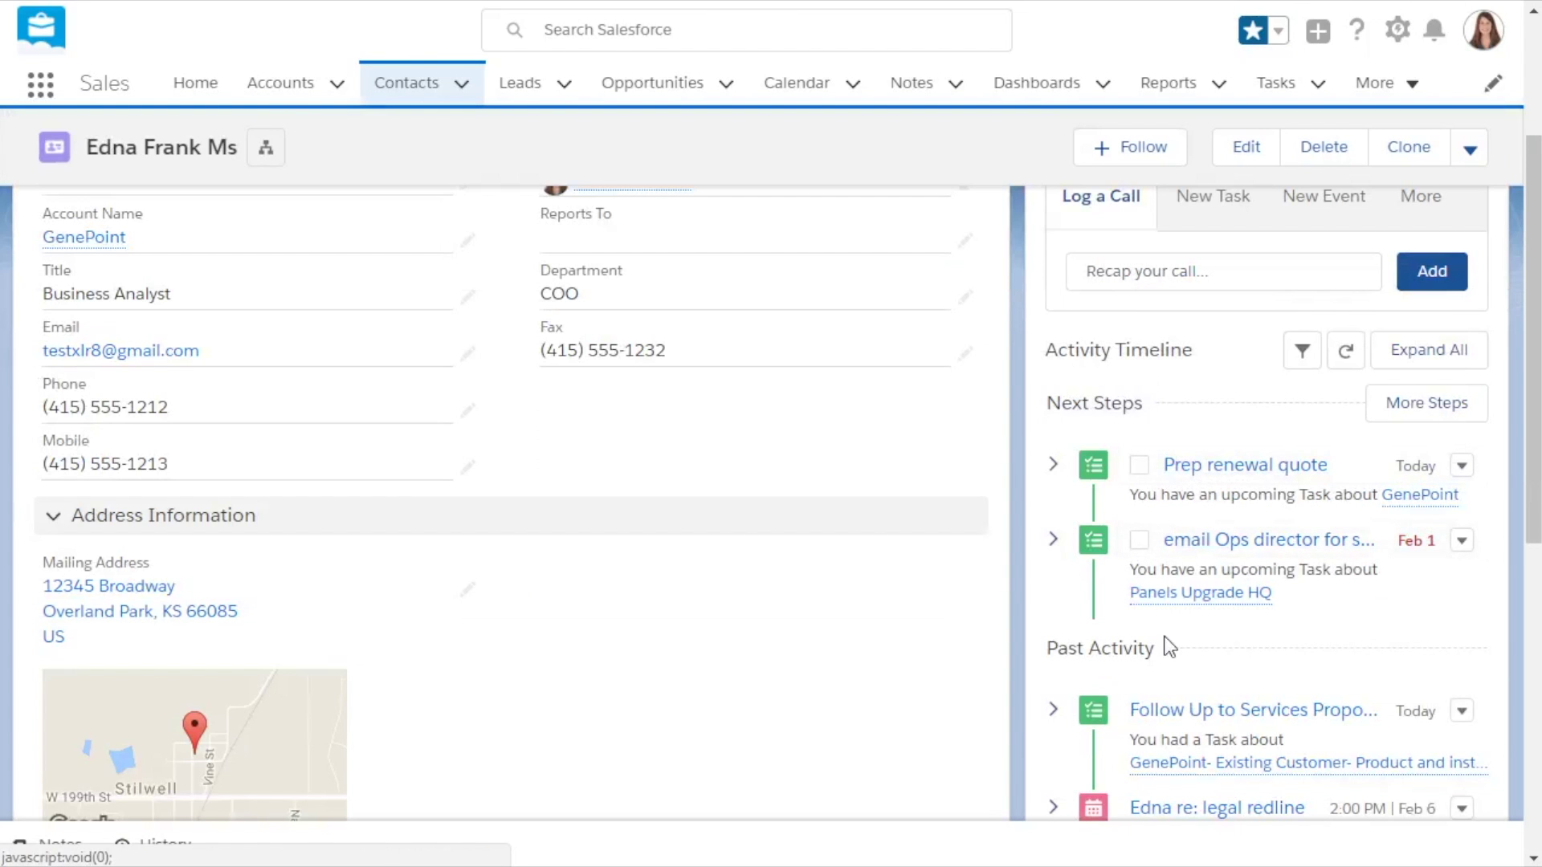
pyautogui.scroll(-3, 1222, 655)
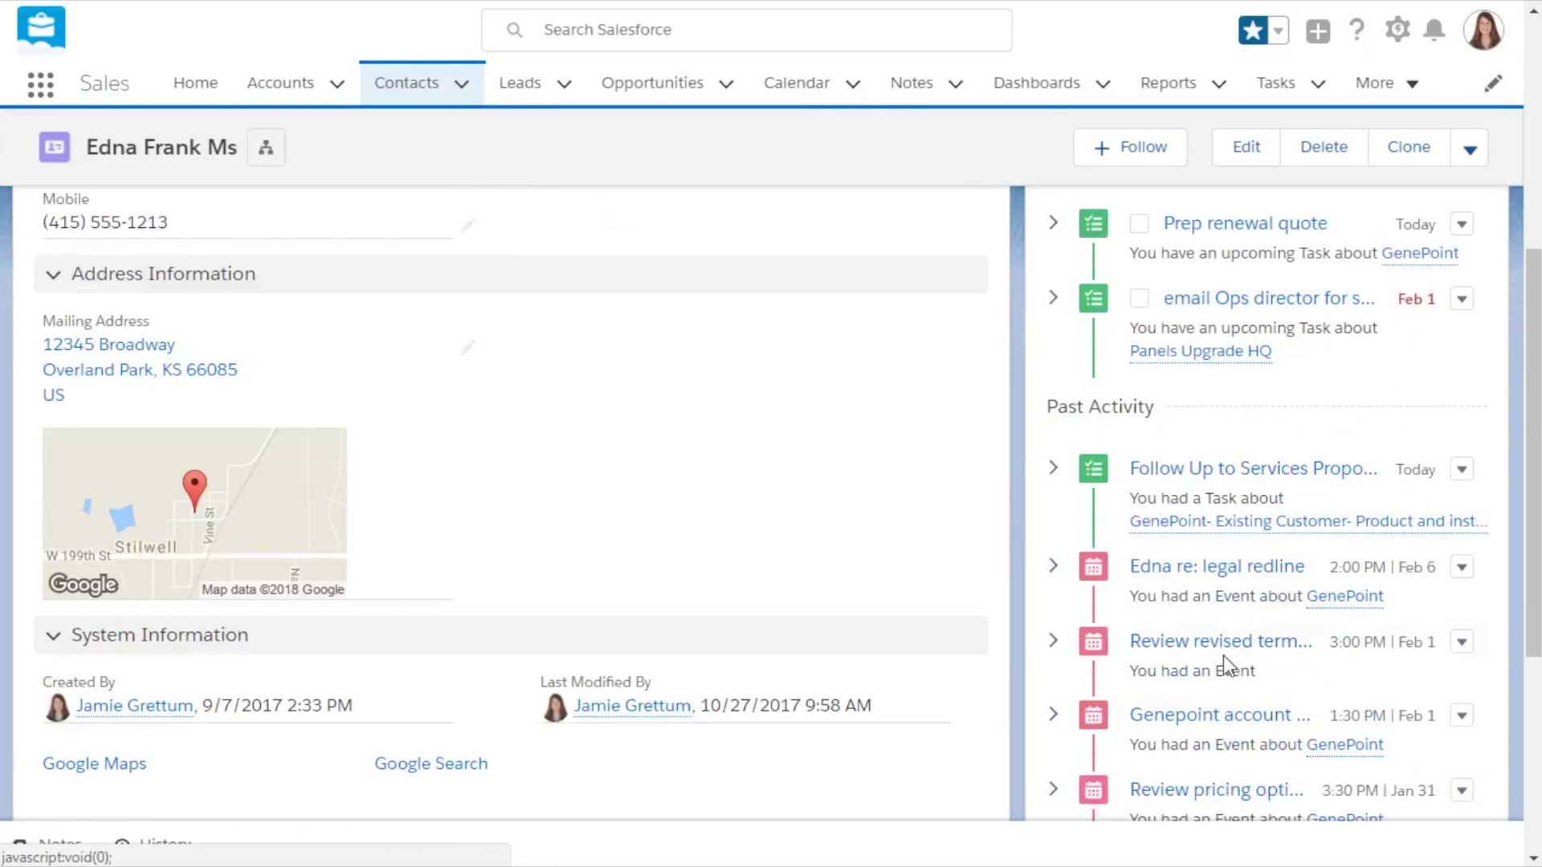
pyautogui.scroll(-2, 1223, 656)
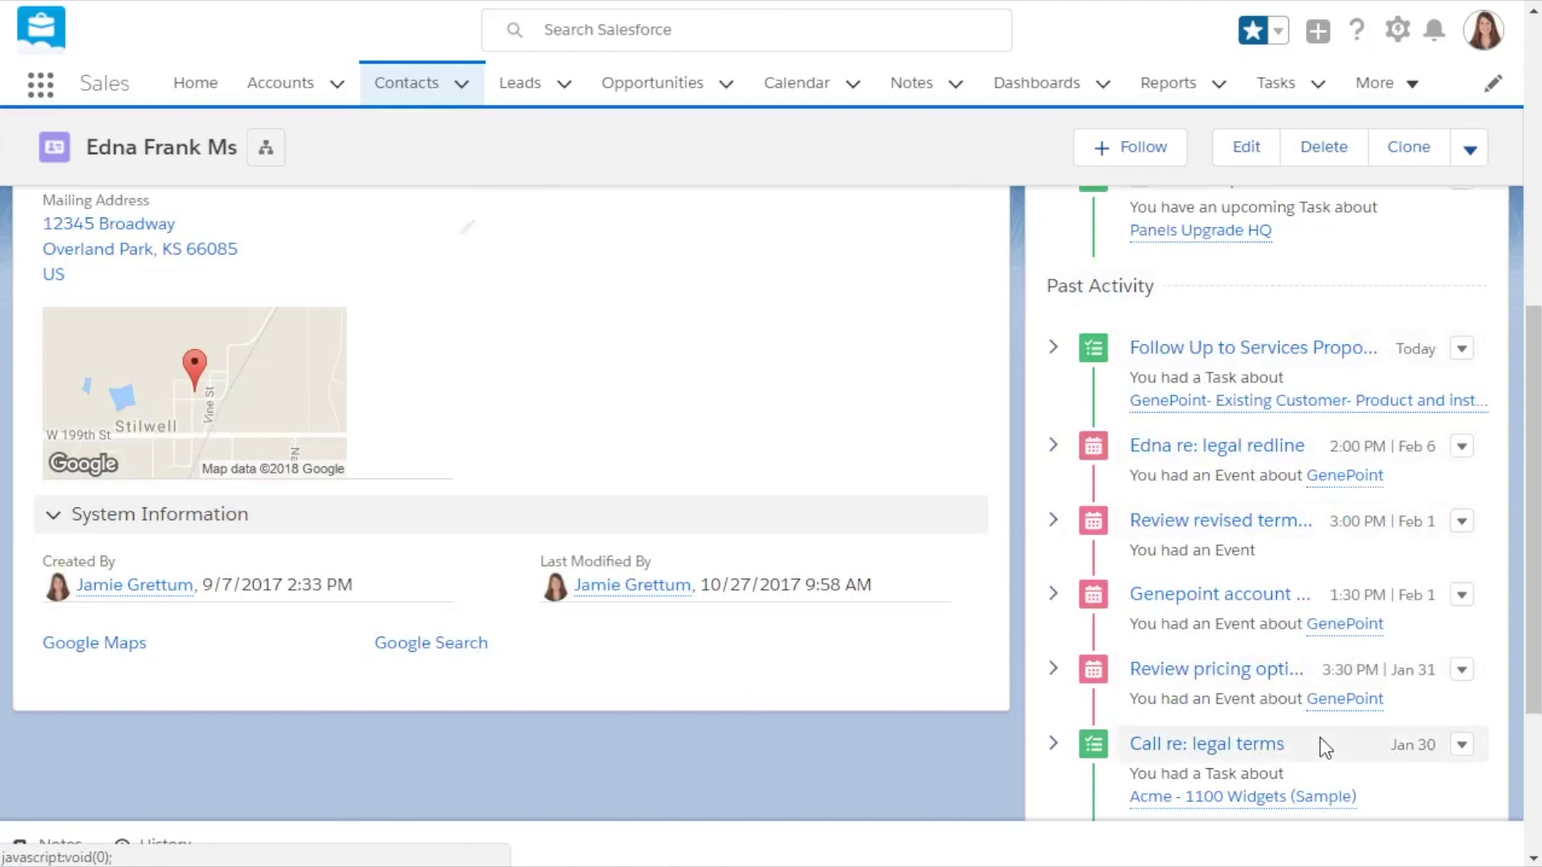
pyautogui.scroll(8, 1322, 743)
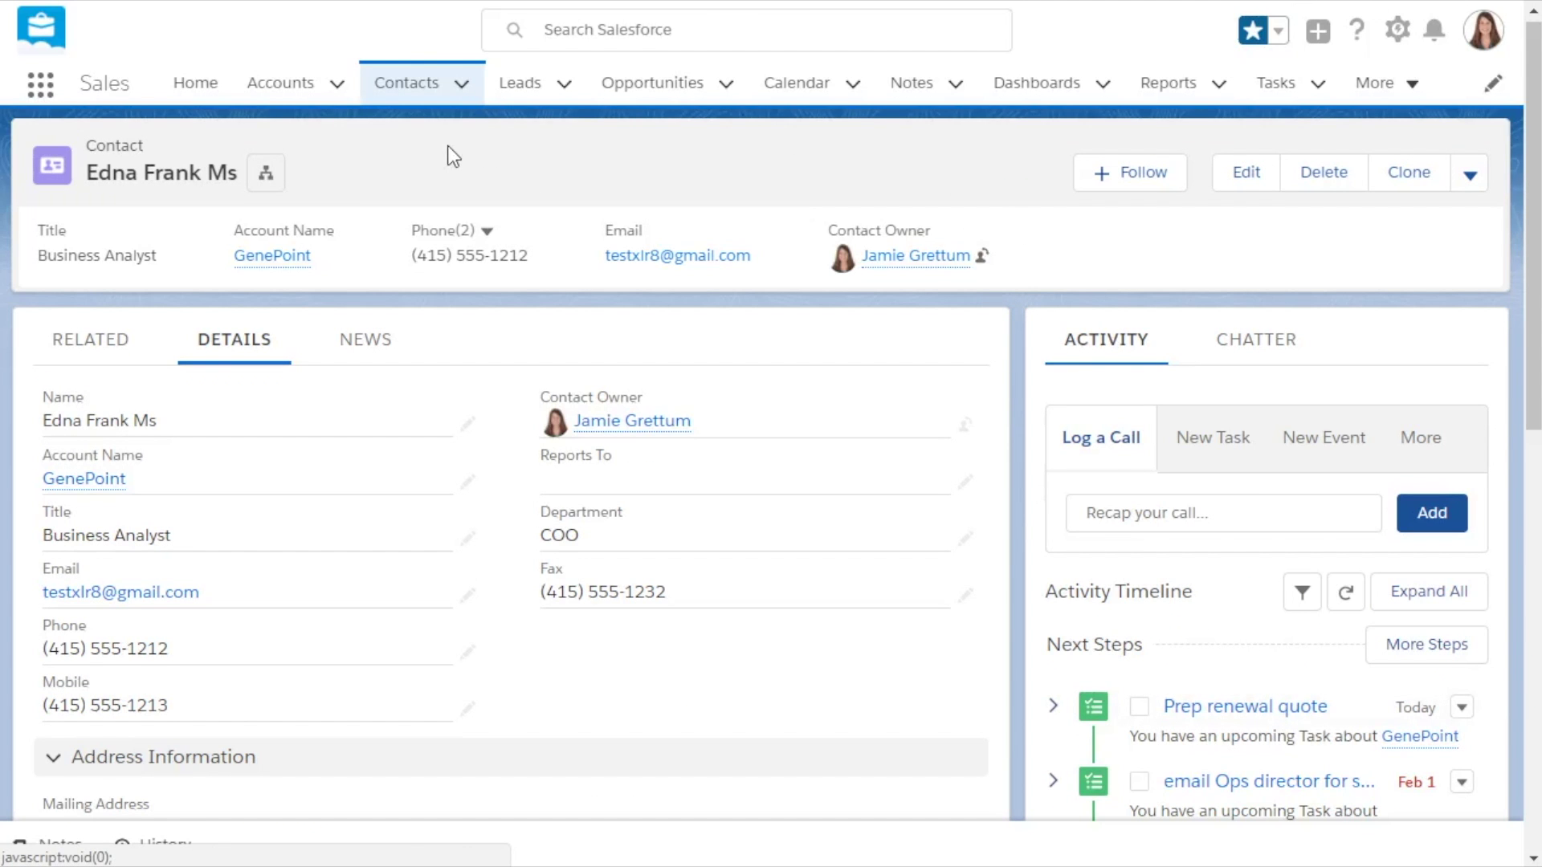
pyautogui.click(270, 260)
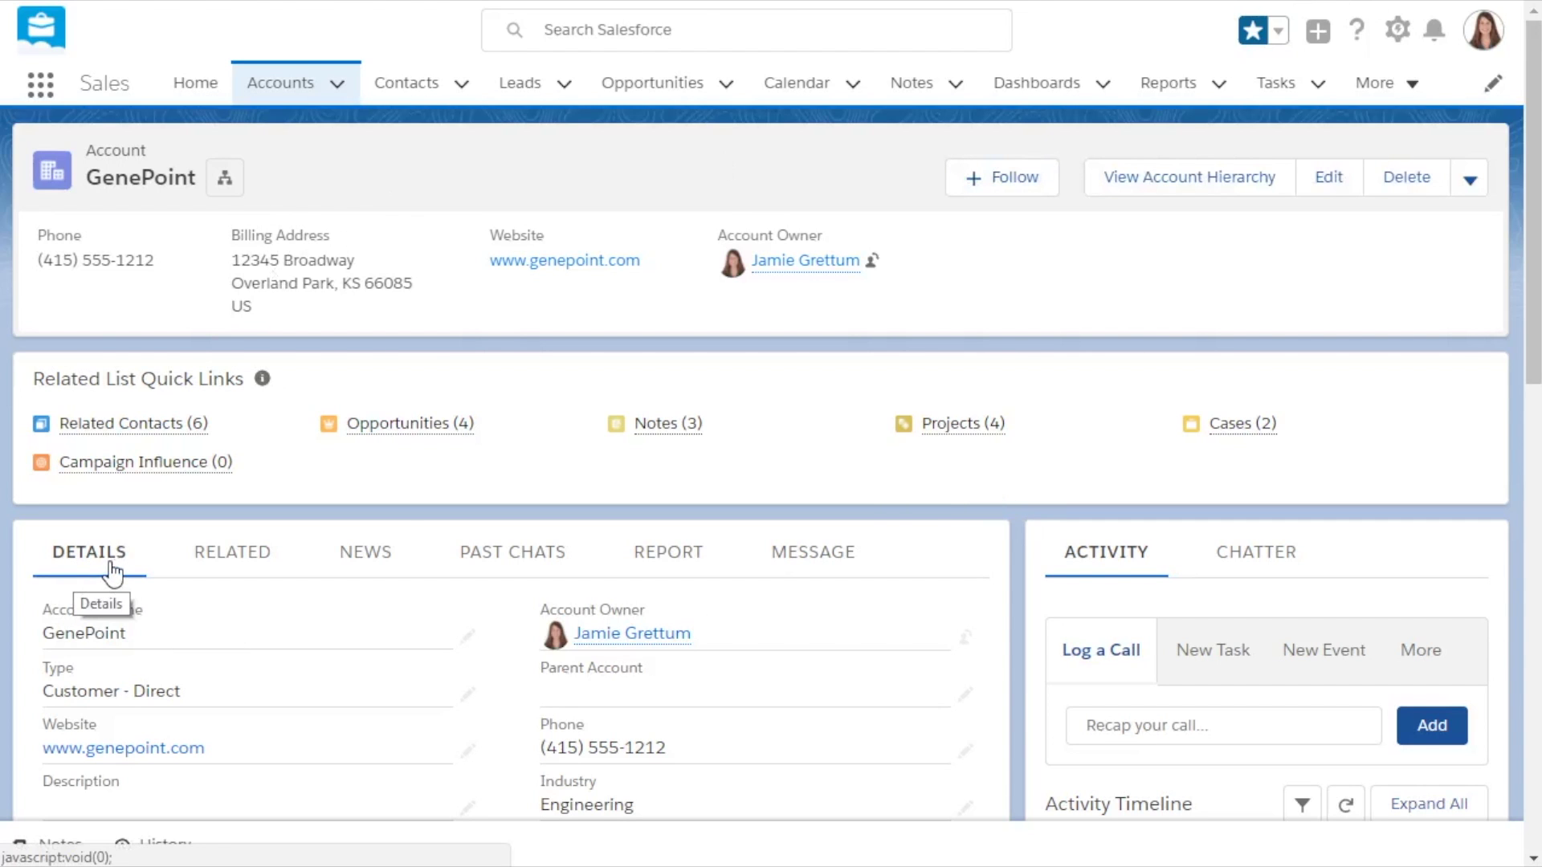
pyautogui.scroll(-3, 200, 575)
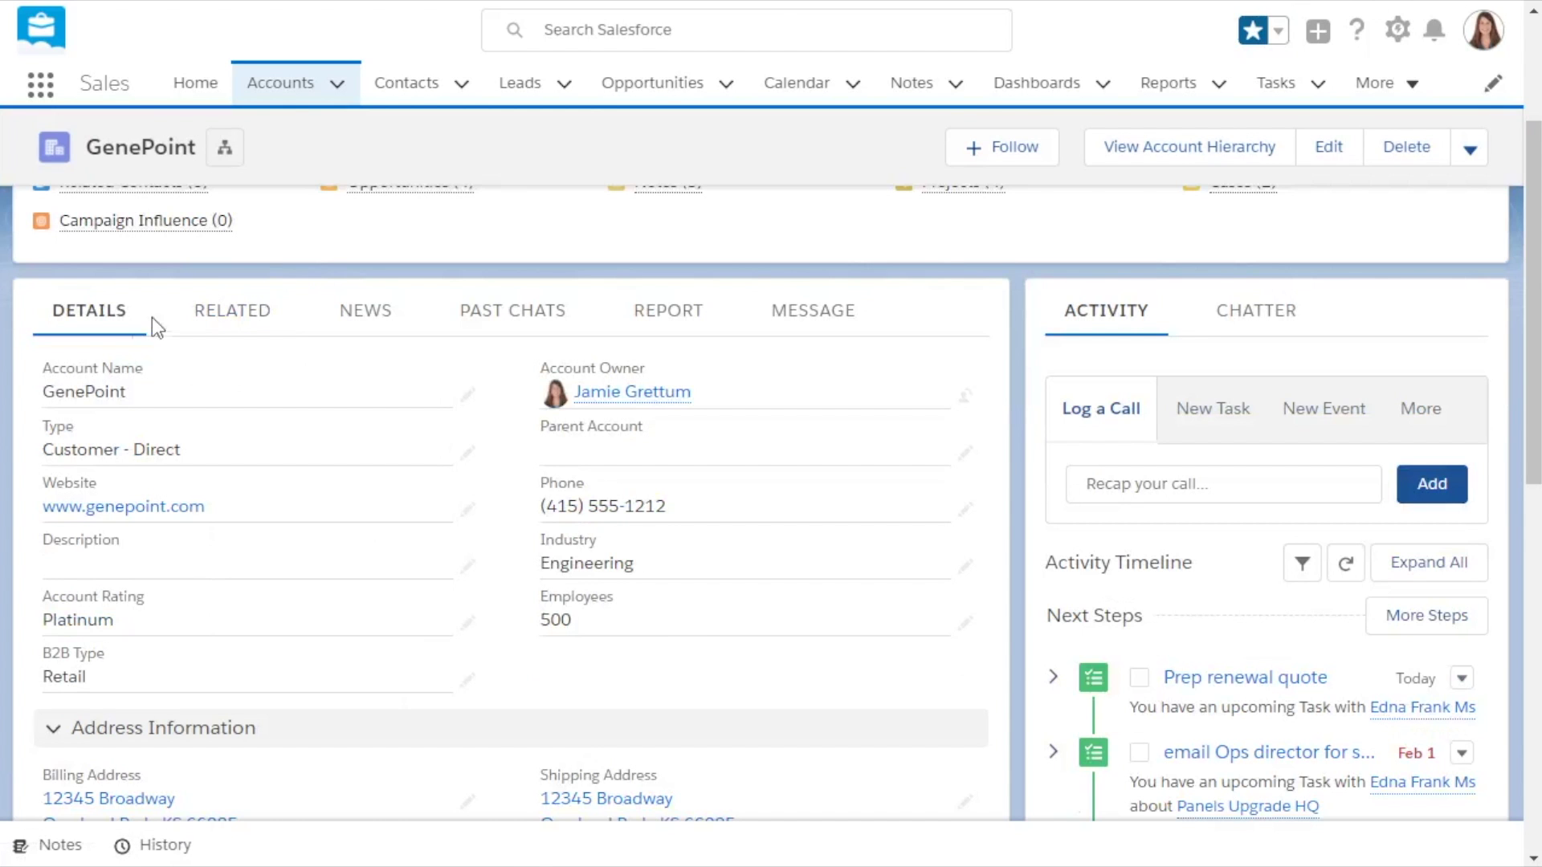
pyautogui.scroll(-2, 707, 666)
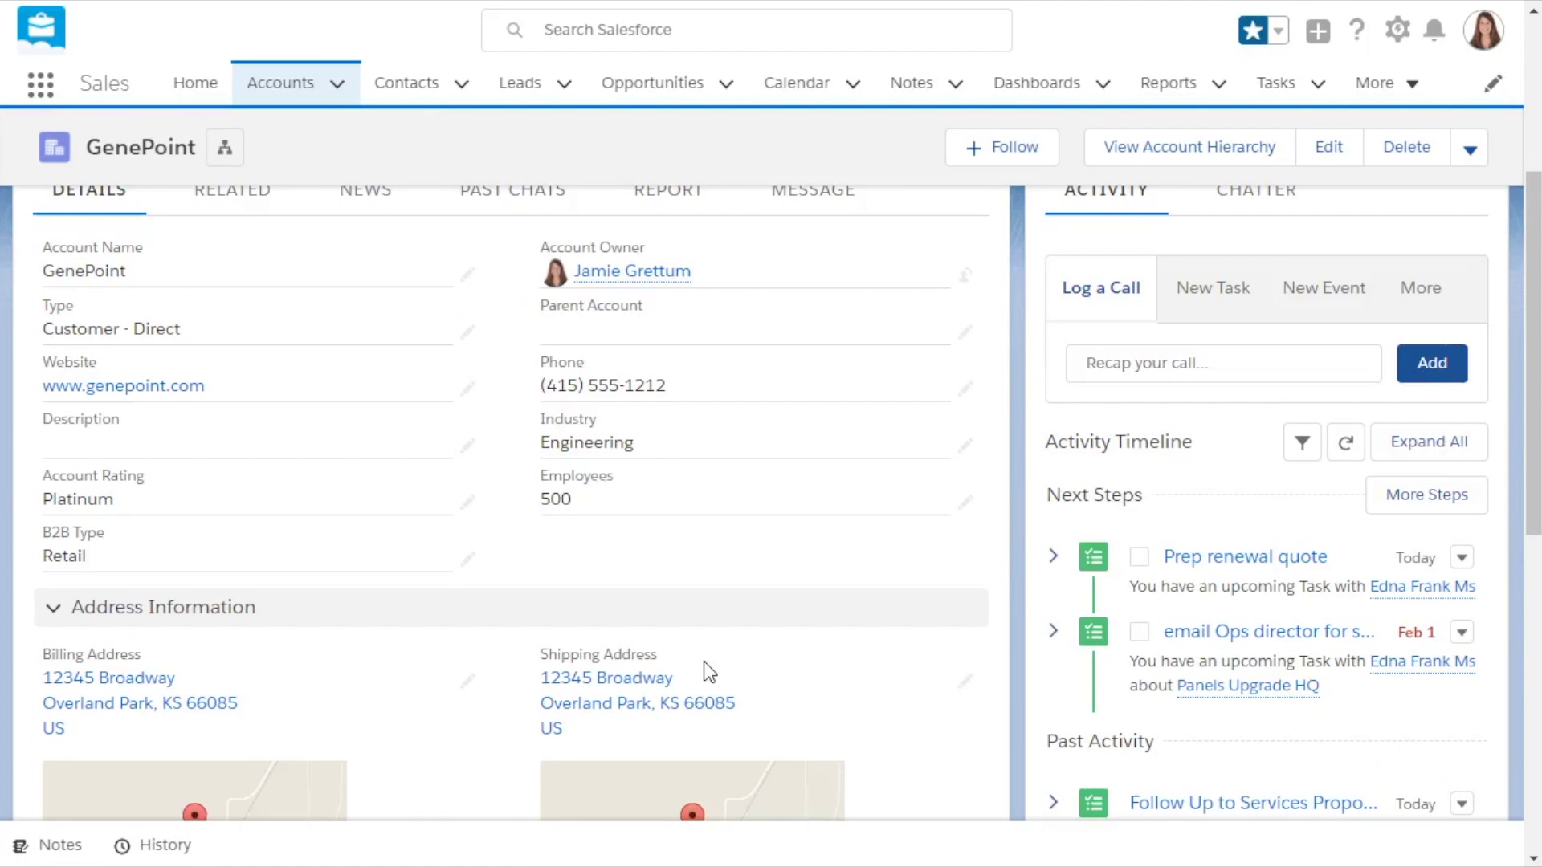
pyautogui.scroll(5, 705, 671)
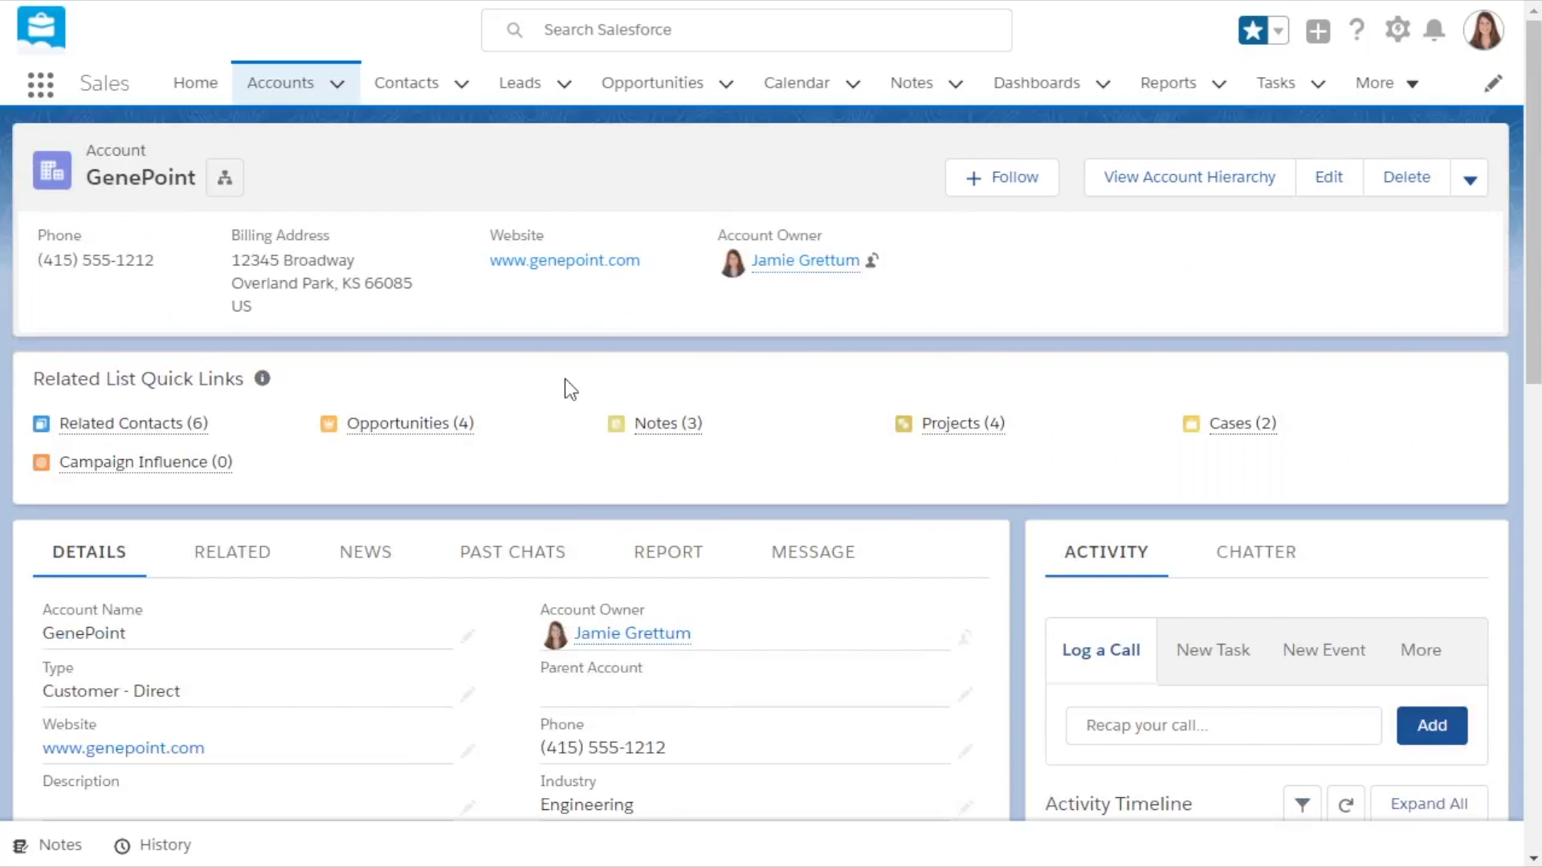
pyautogui.moveTo(251, 387)
pyautogui.moveTo(397, 438)
pyautogui.moveTo(688, 433)
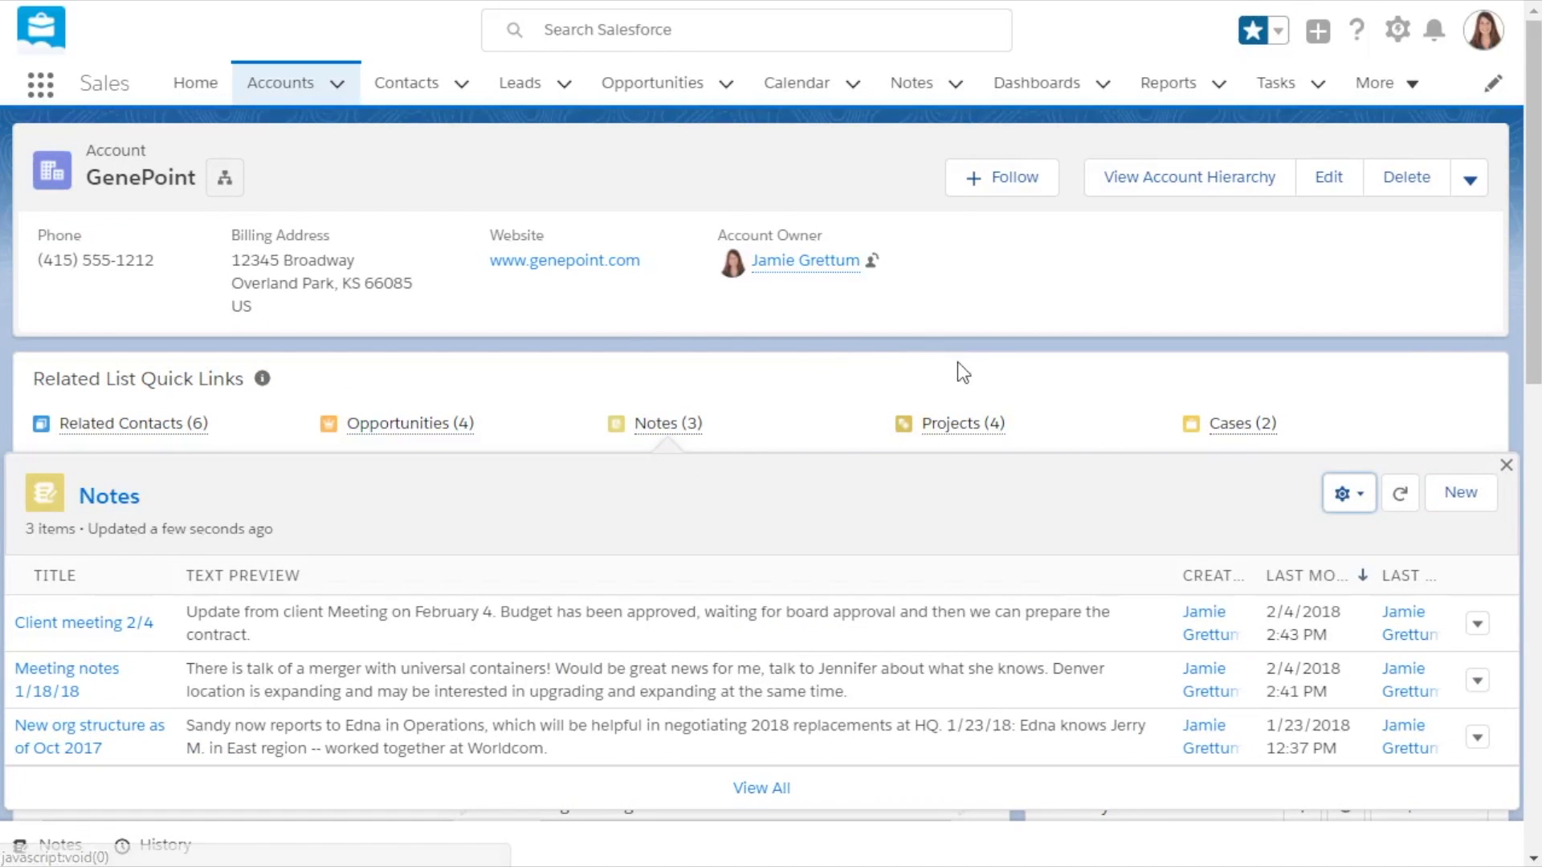
pyautogui.moveTo(987, 434)
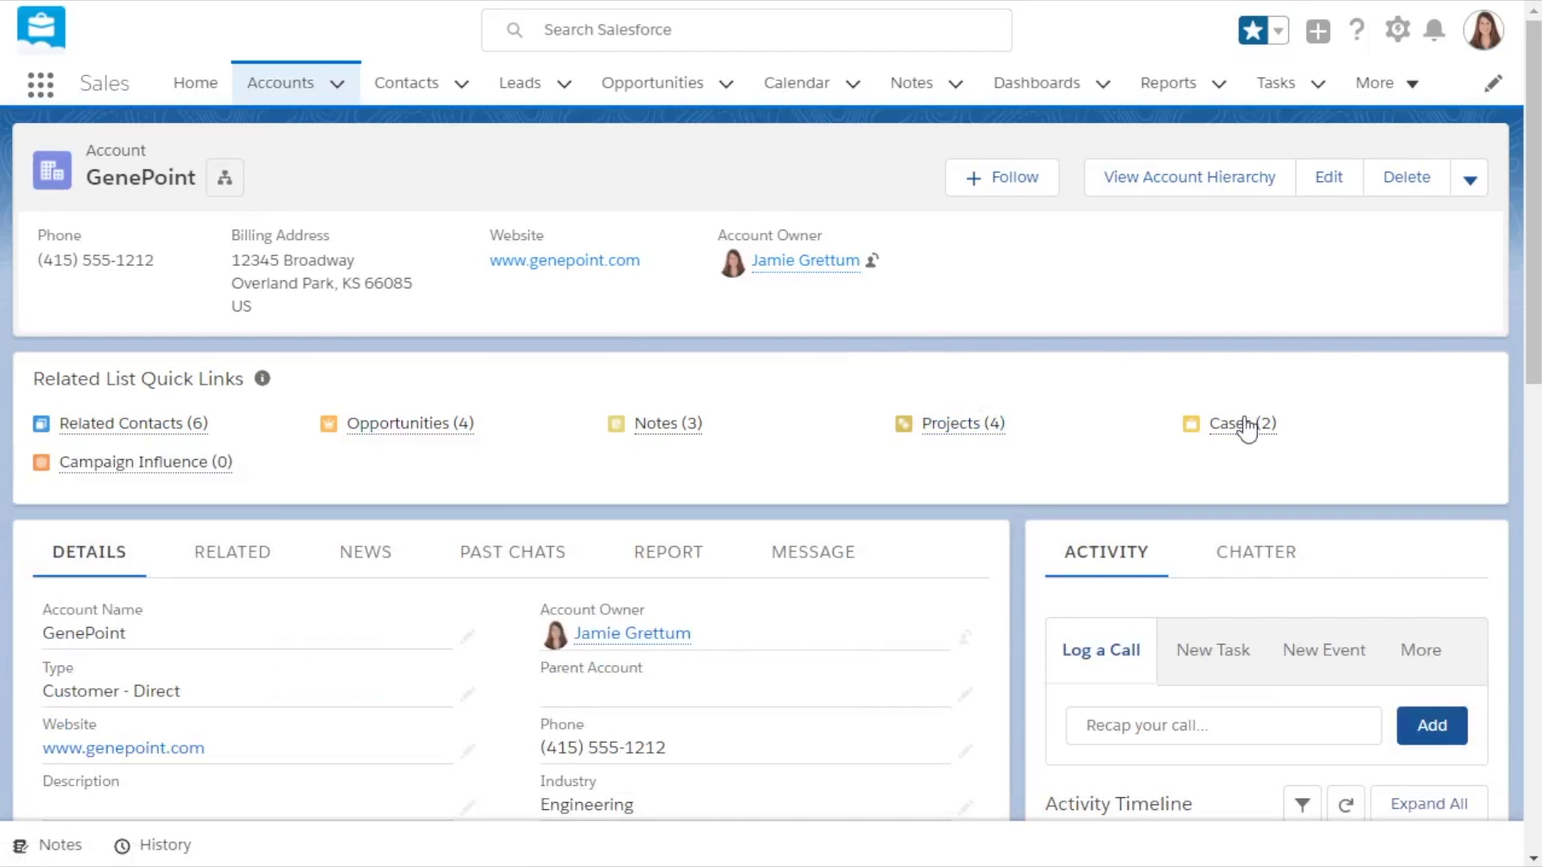
pyautogui.moveTo(1247, 429)
pyautogui.moveTo(1529, 322); pyautogui.dragTo(1533, 504)
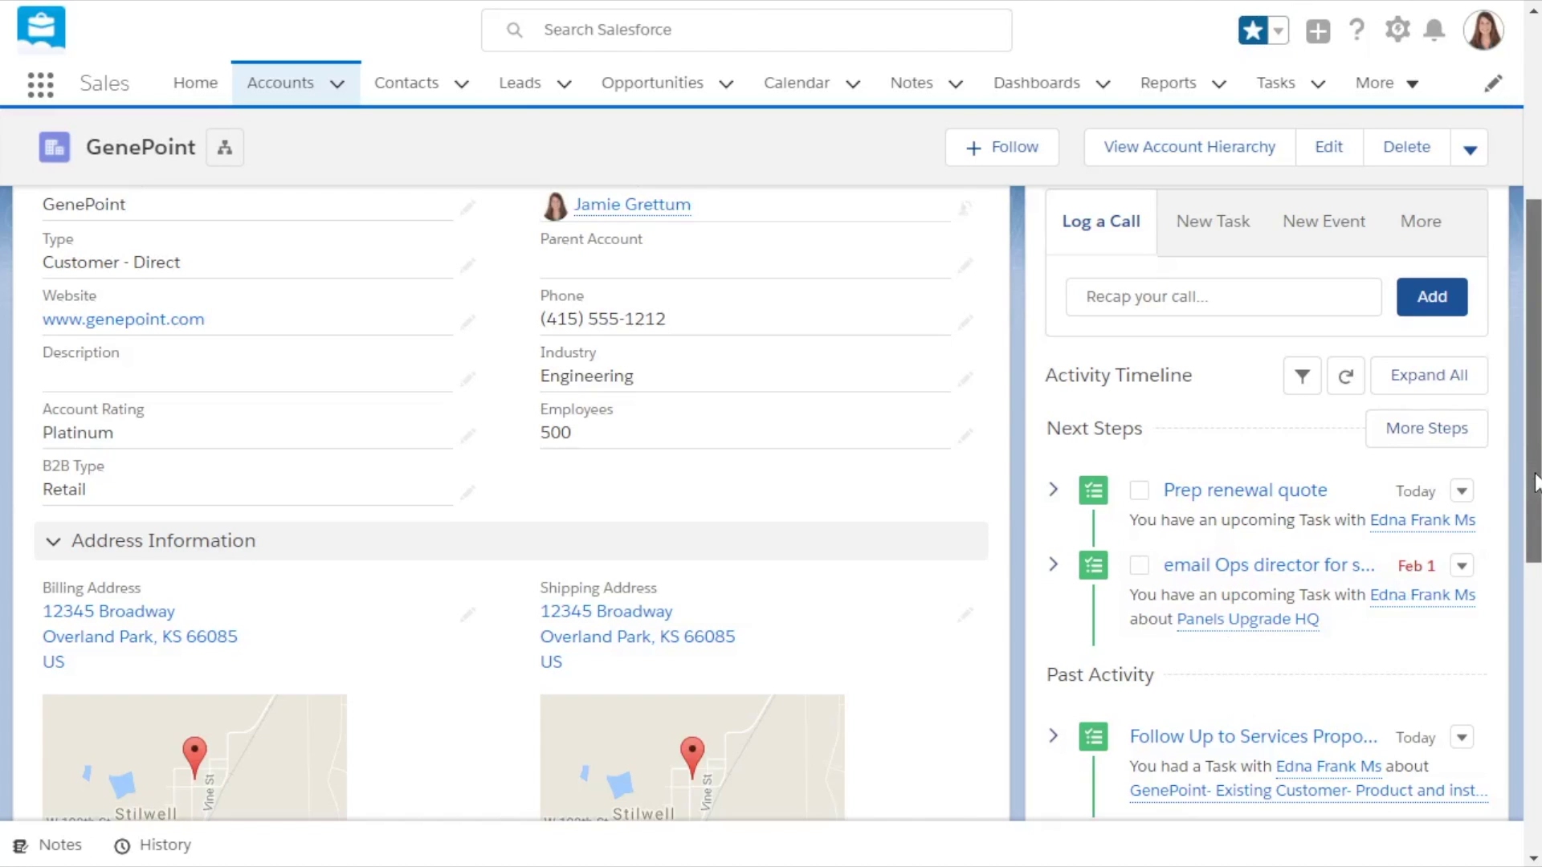
pyautogui.moveTo(1534, 482); pyautogui.dragTo(1497, 263)
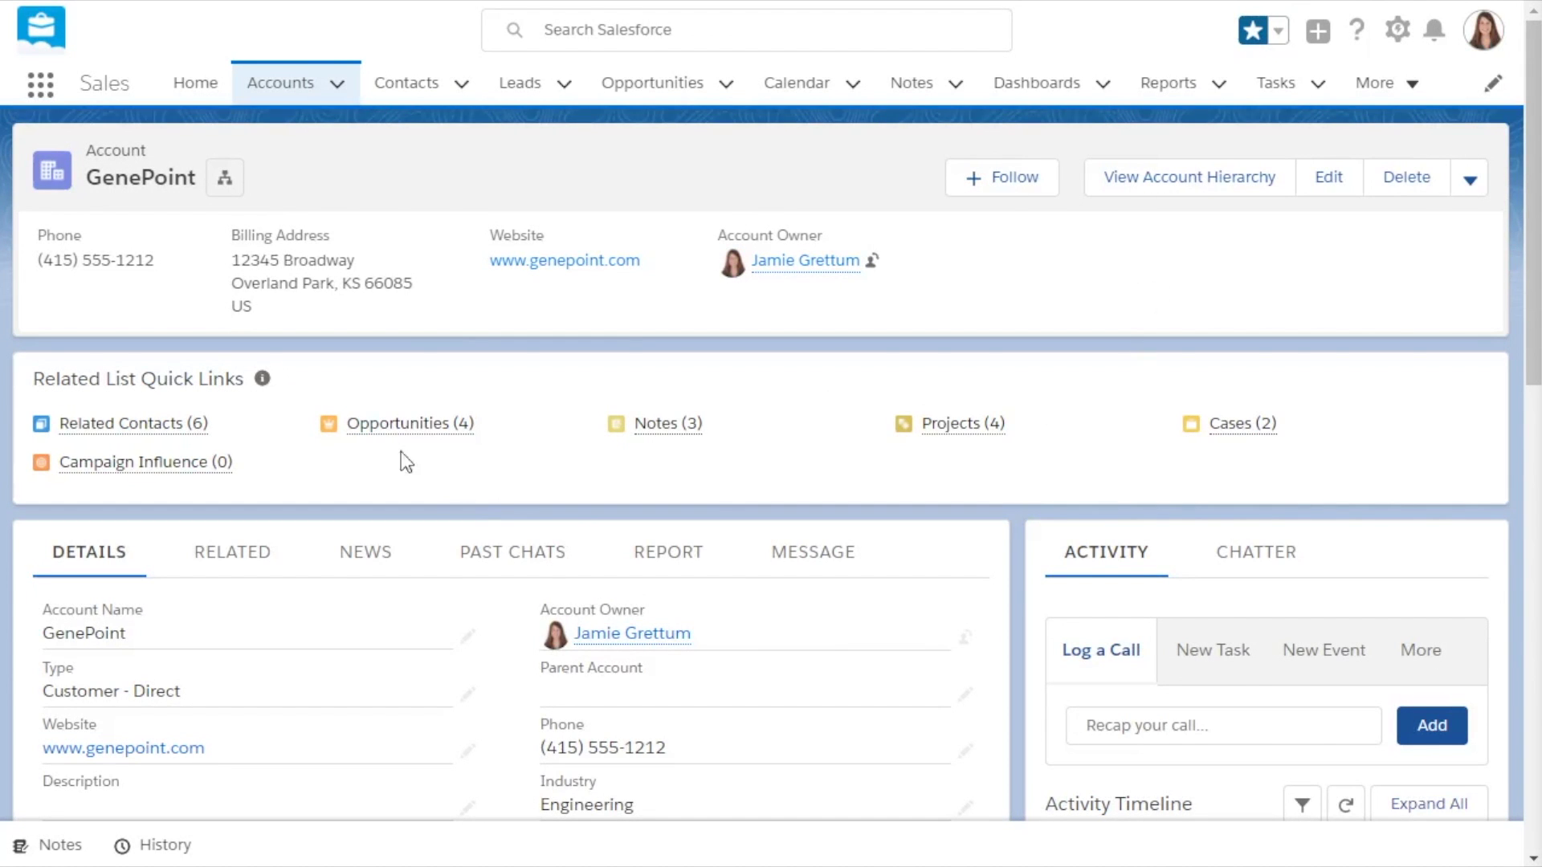
# - From the Opportunities (4) preview, open the GenePoint- Existing Customer- Product and install opportunity
pyautogui.moveTo(389, 434)
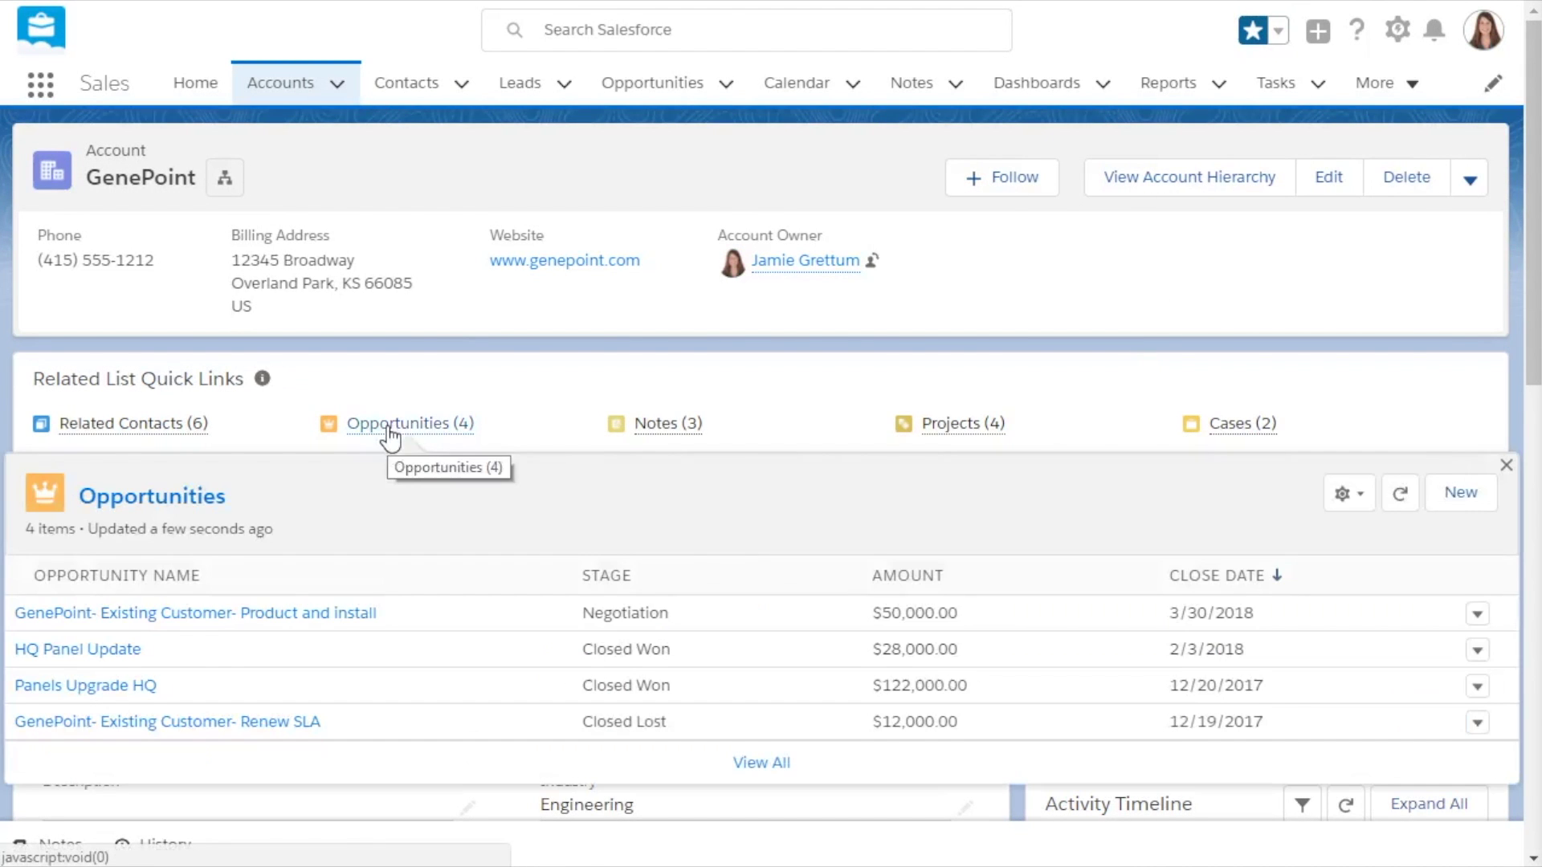
pyautogui.click(210, 615)
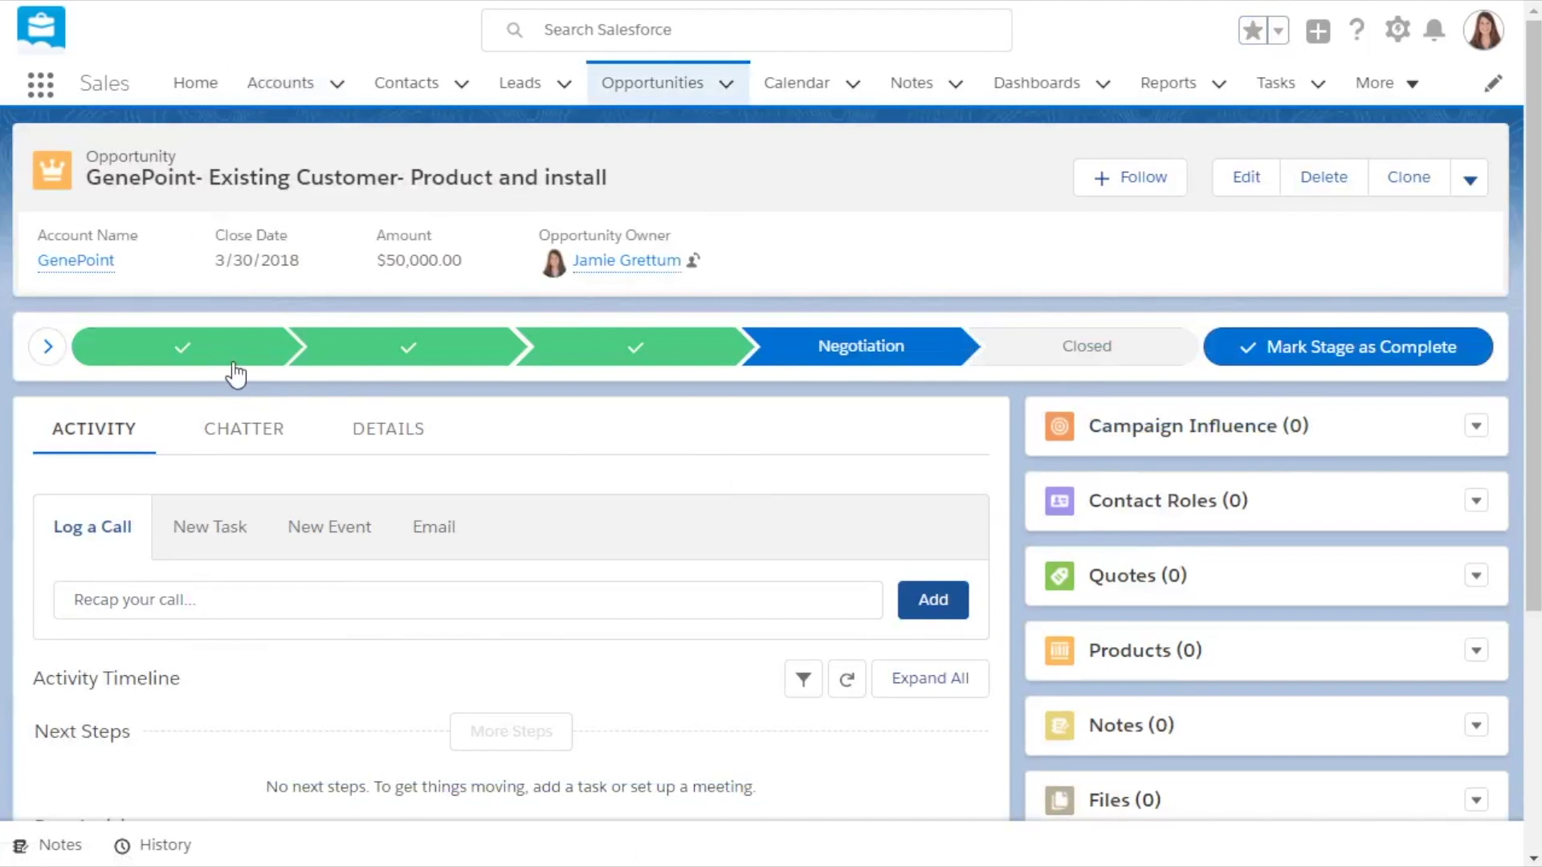
# - Check time spent in each Path stage, then reveal the Negotiation key fields and guidance
pyautogui.moveTo(345, 368)
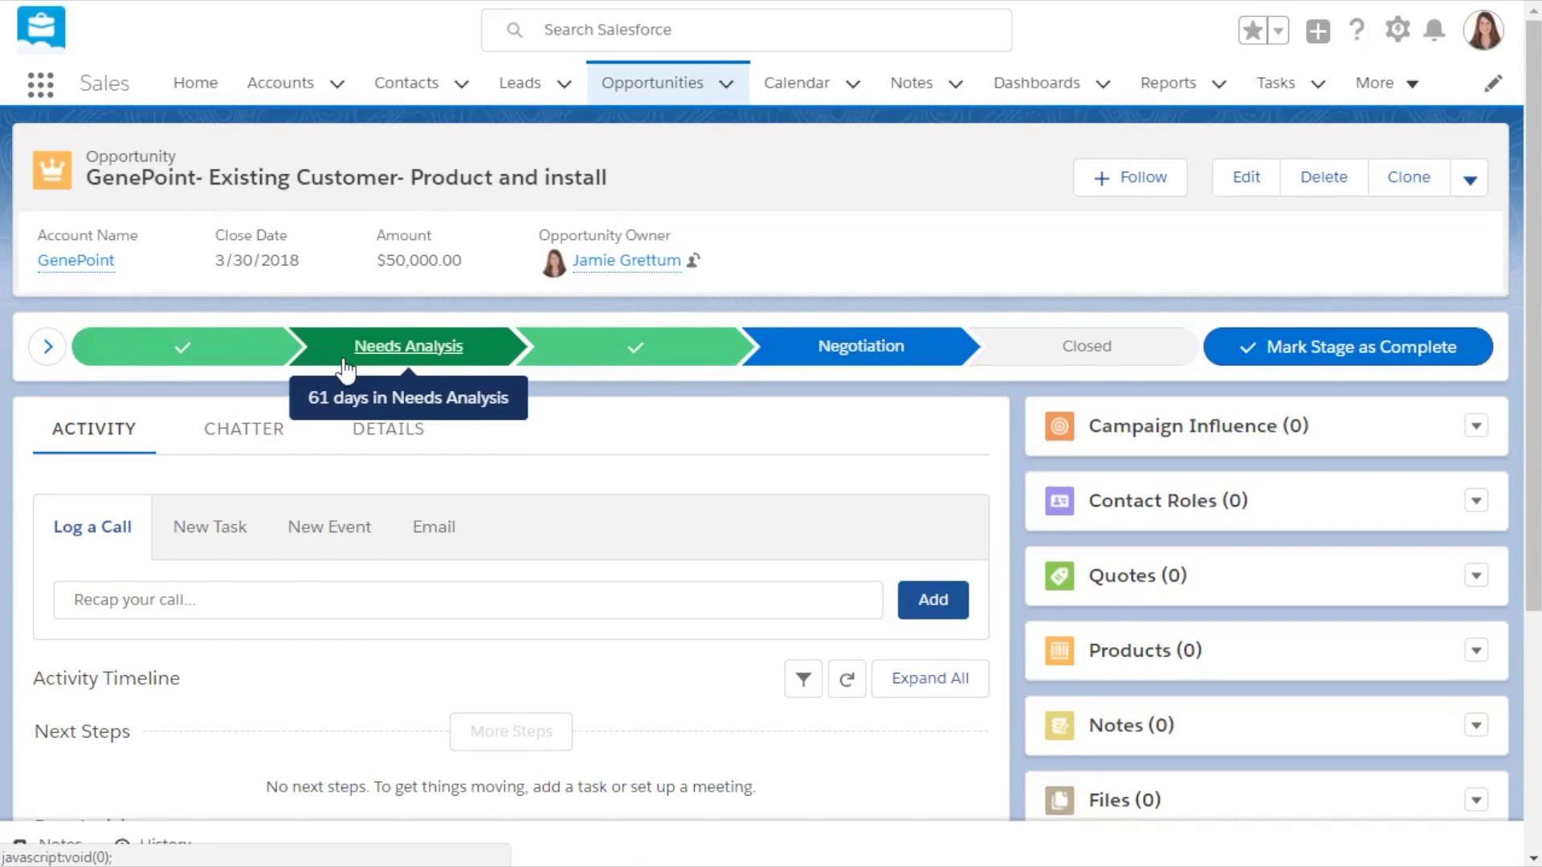
pyautogui.moveTo(804, 370)
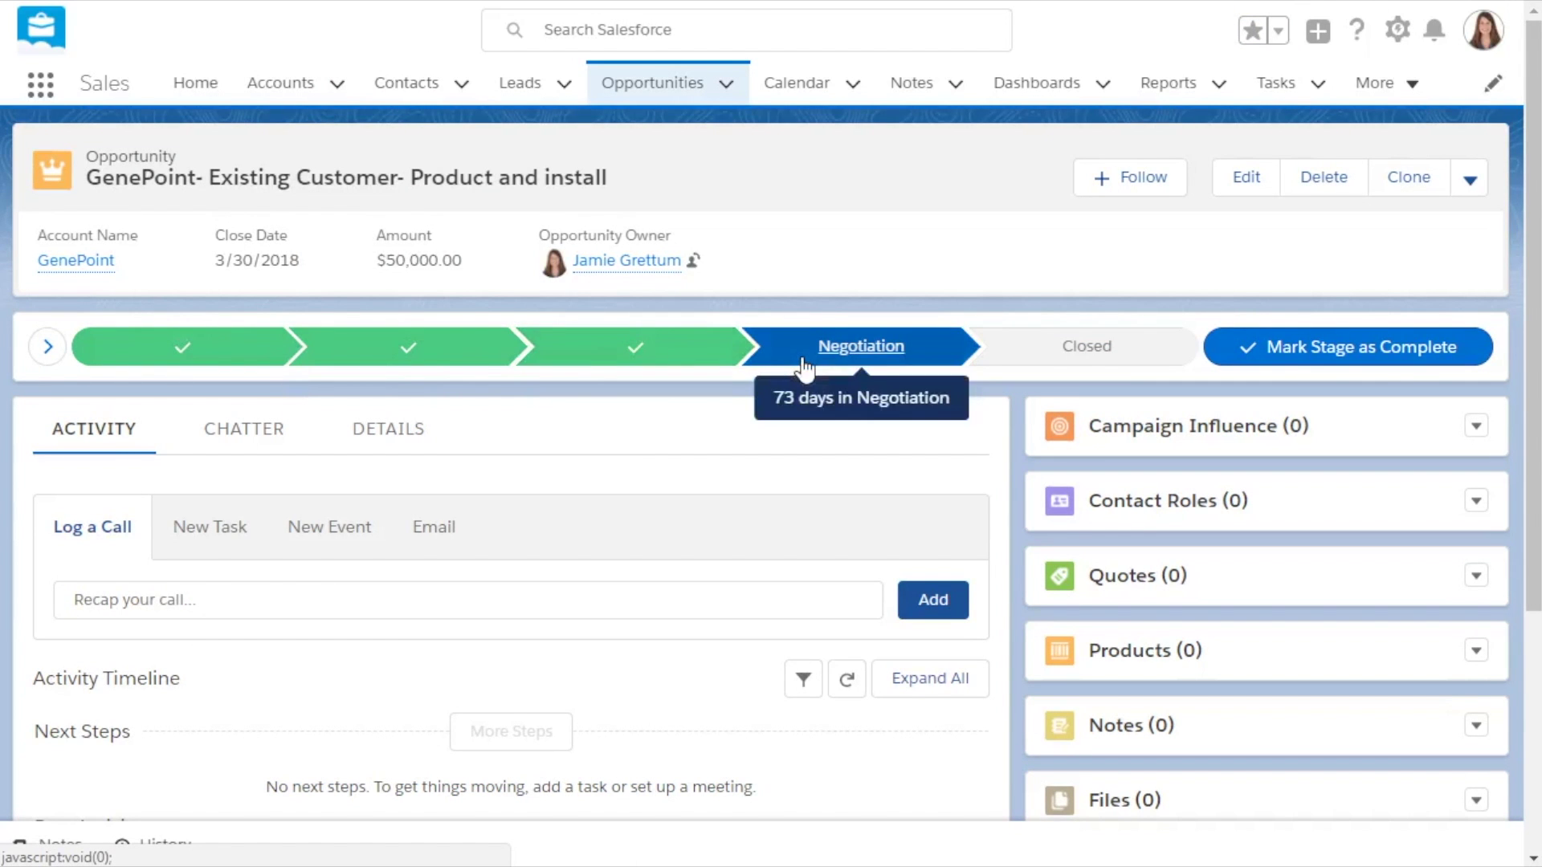
pyautogui.moveTo(653, 348)
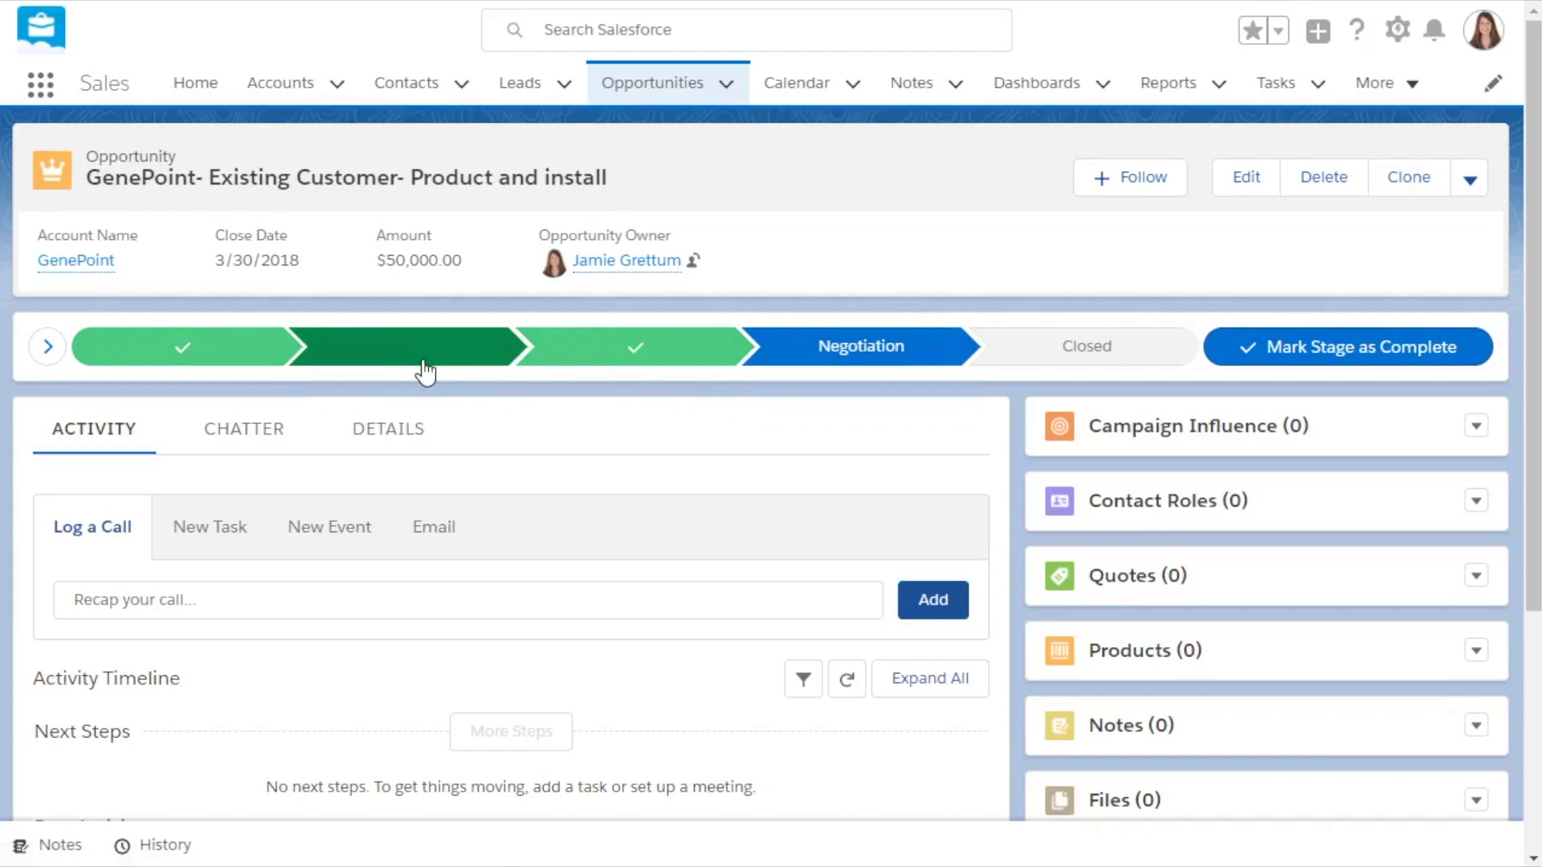
pyautogui.moveTo(426, 368)
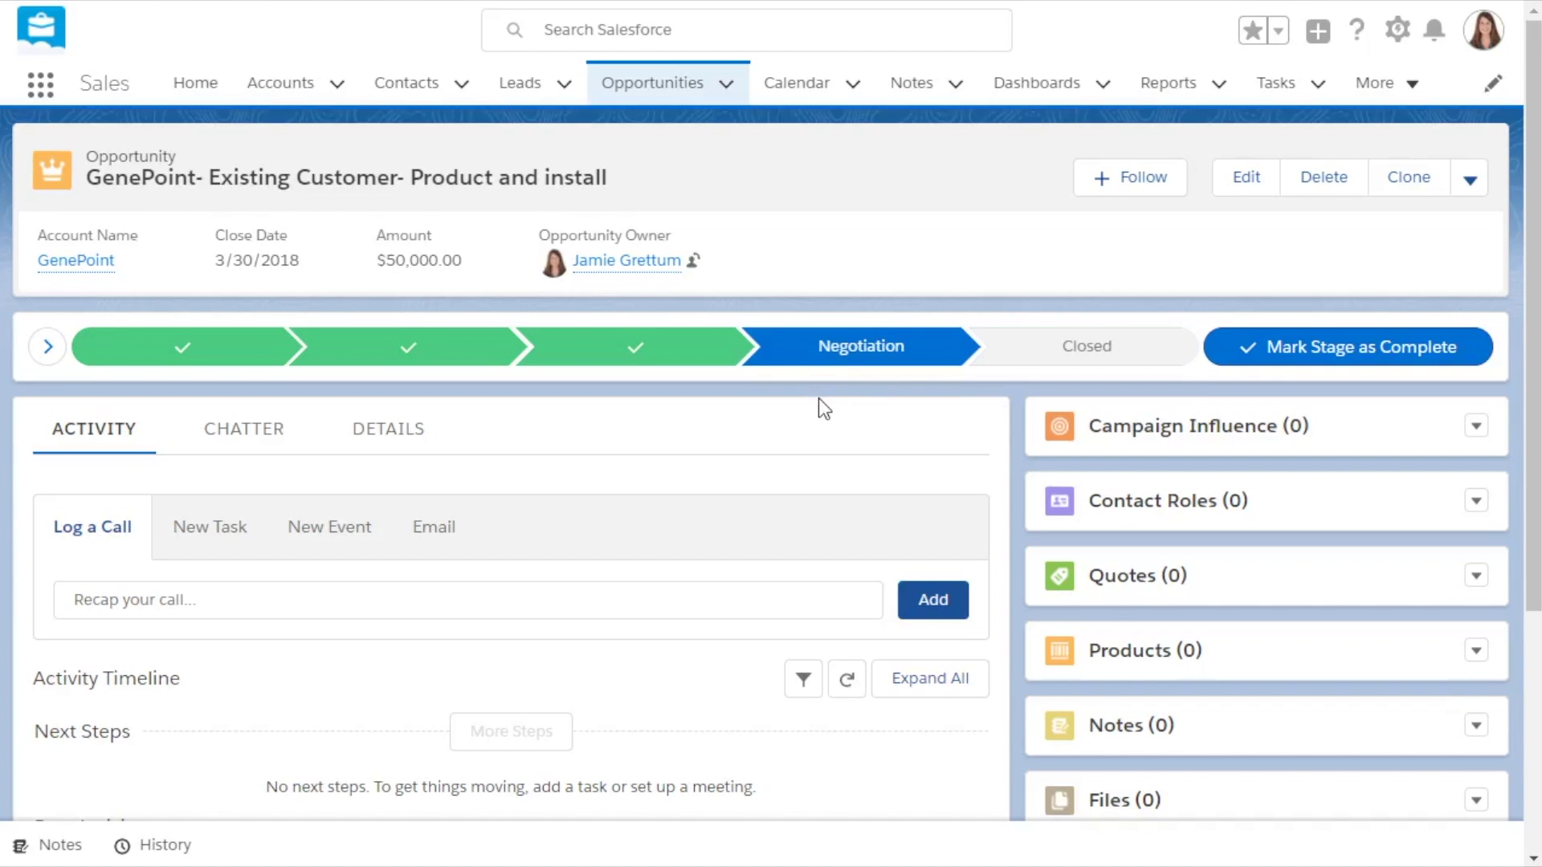
pyautogui.click(50, 366)
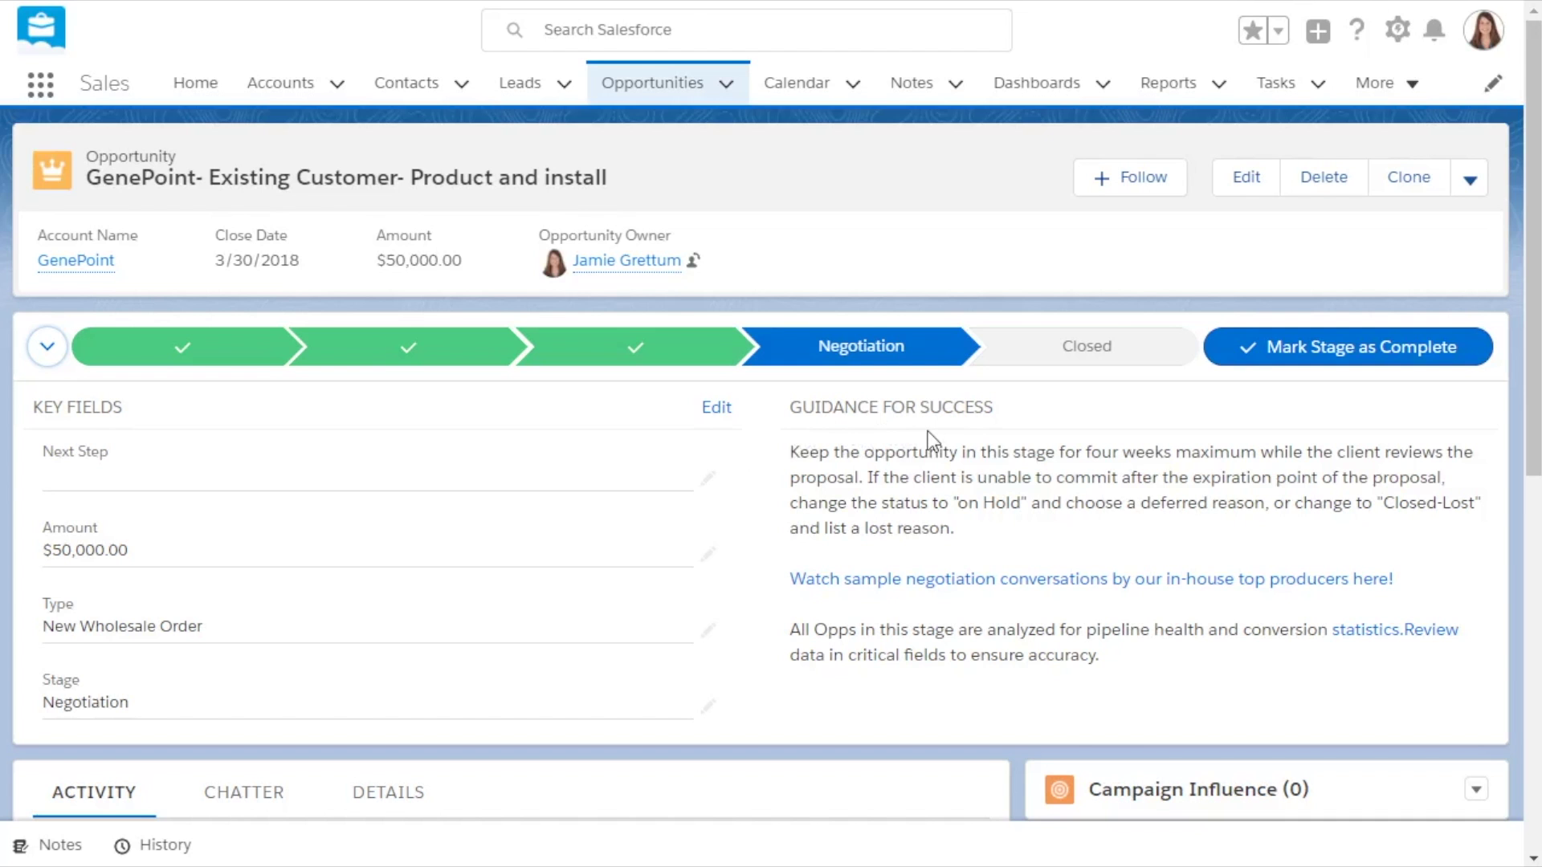
# - View the Proposal and Needs Analysis key fields and guidance, ending on Proposal
pyautogui.click(692, 363)
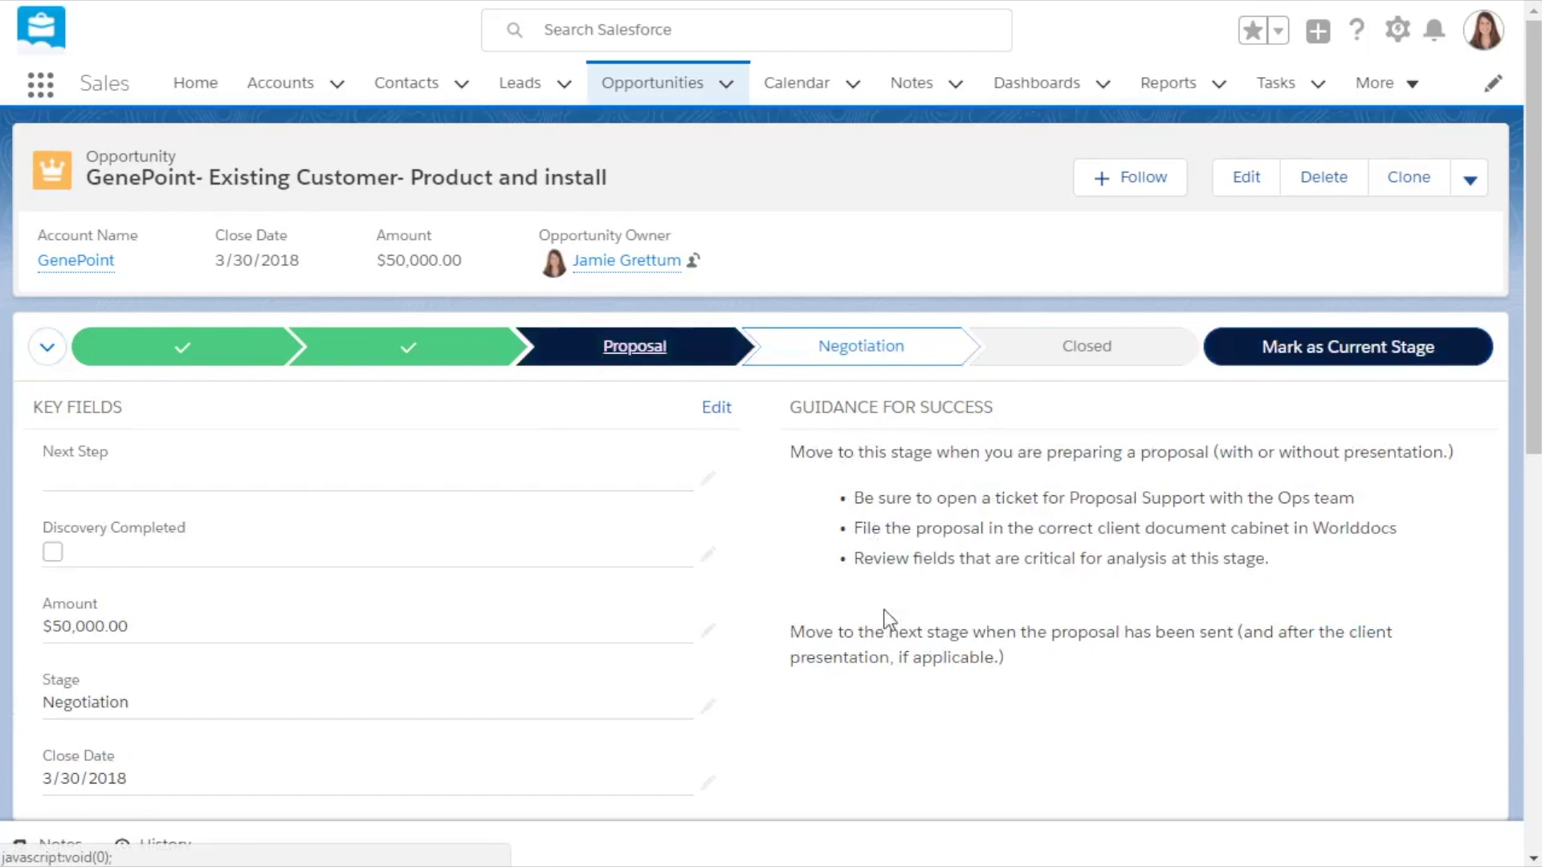
pyautogui.click(486, 357)
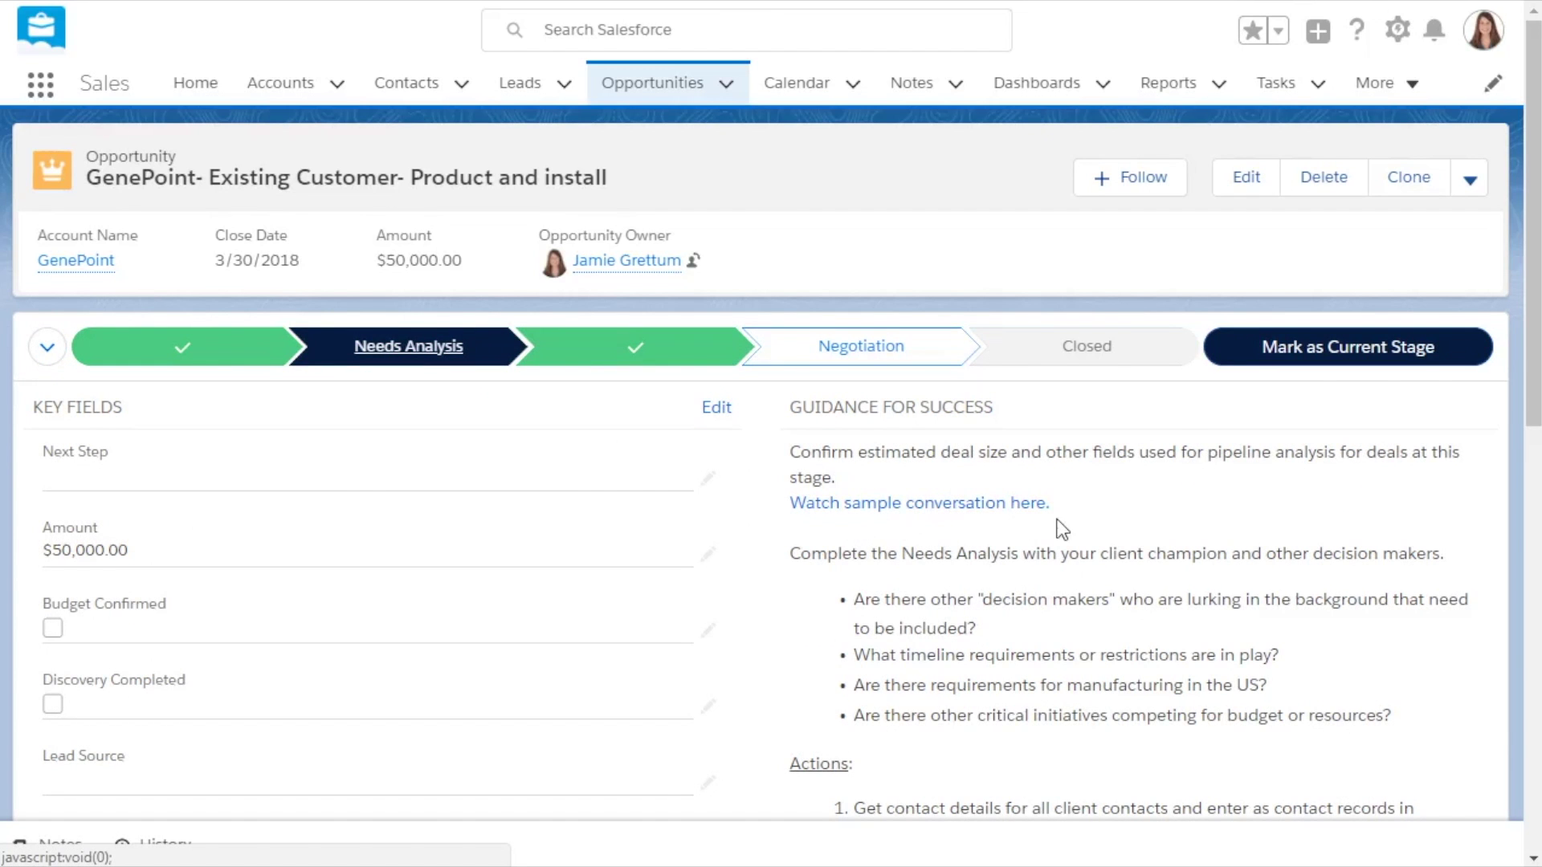
pyautogui.scroll(-3, 1068, 617)
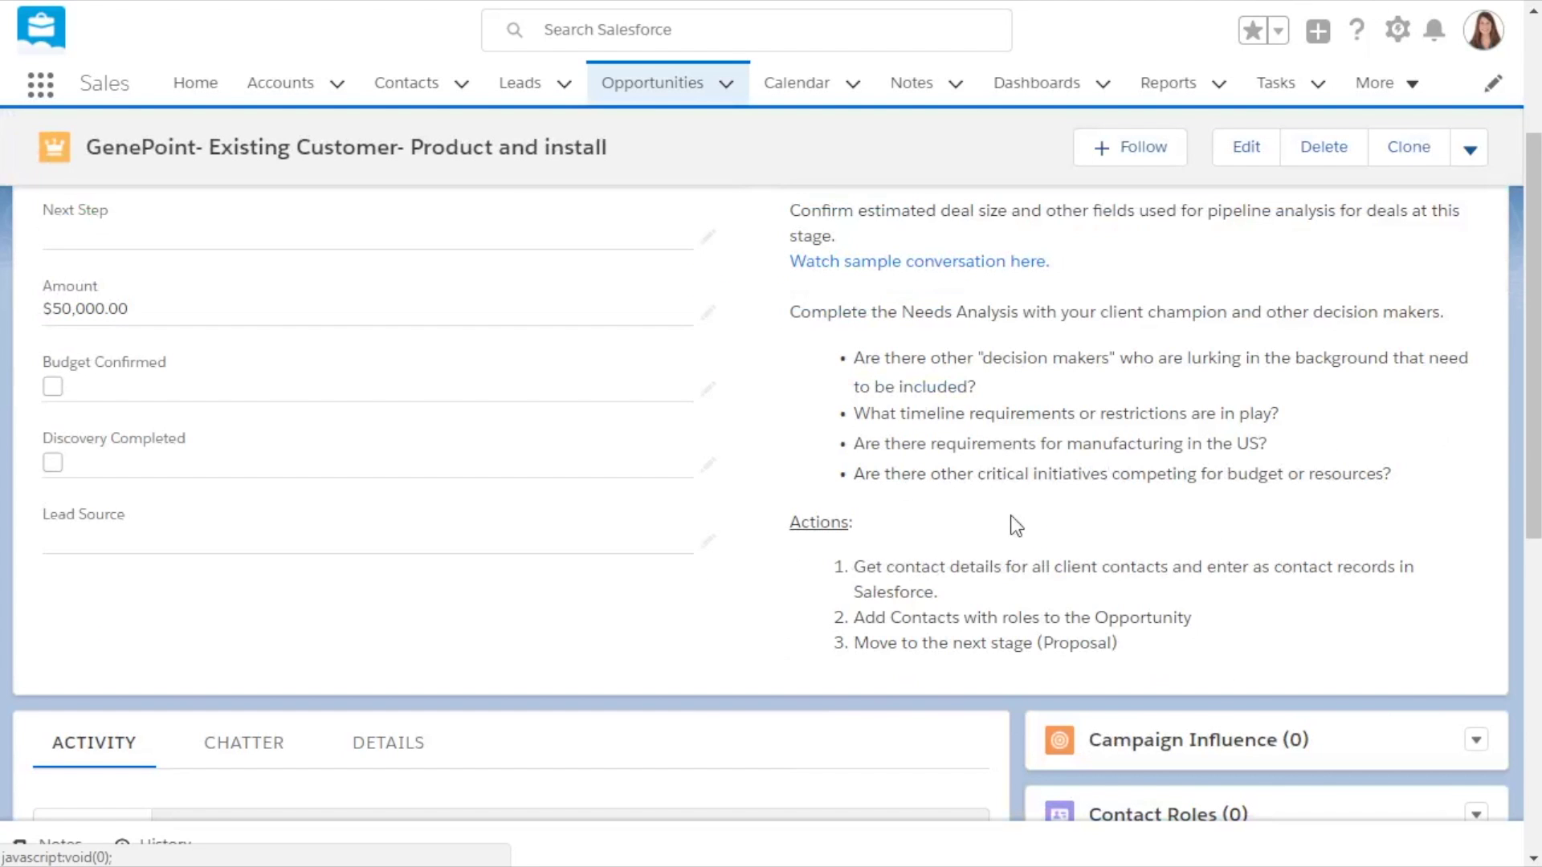
pyautogui.scroll(3, 1014, 523)
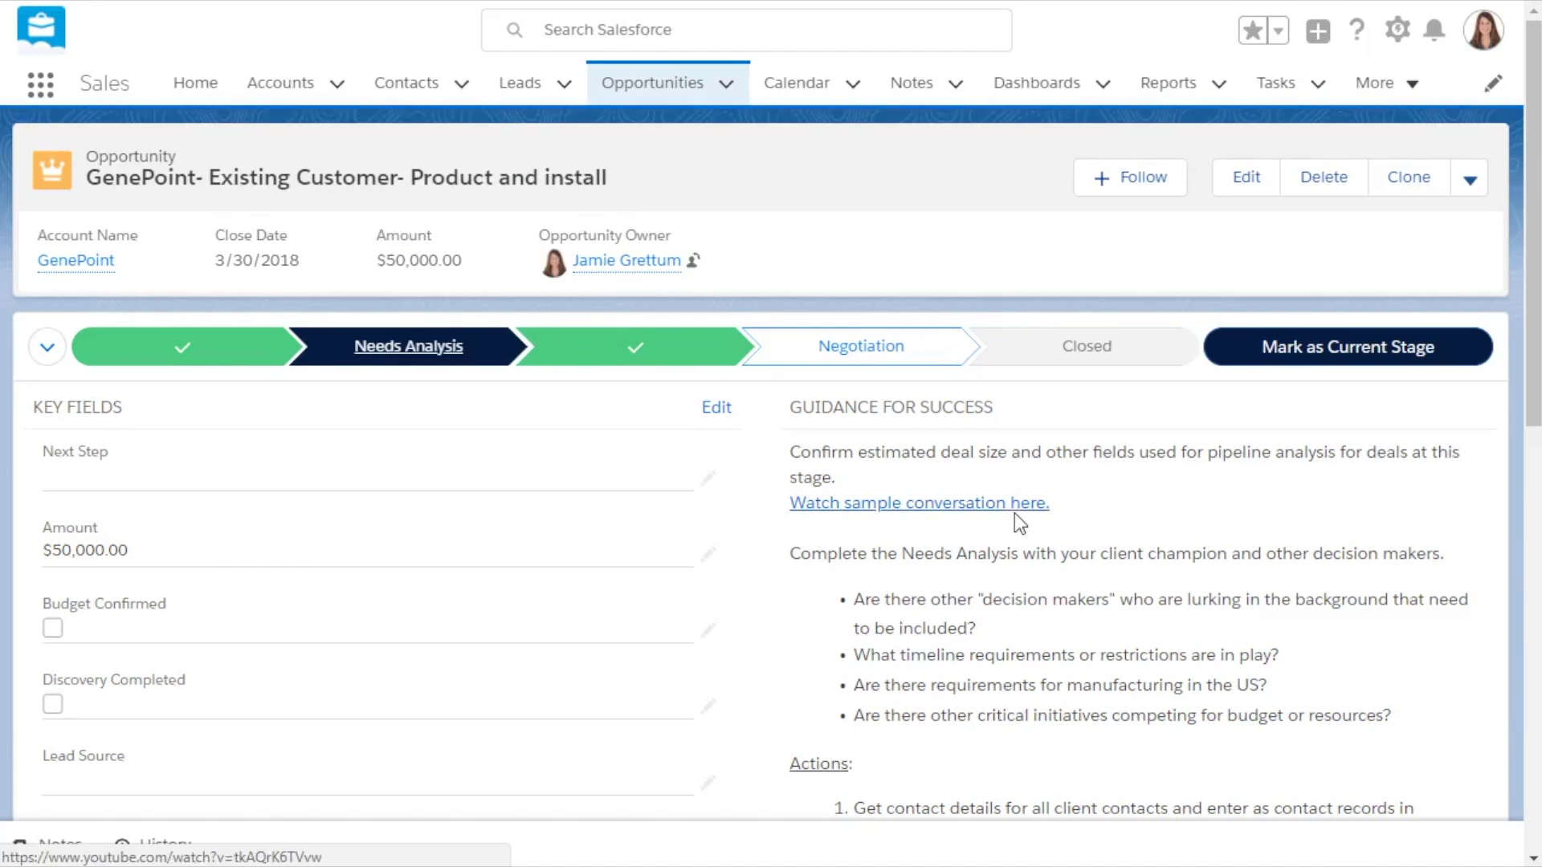
pyautogui.click(719, 366)
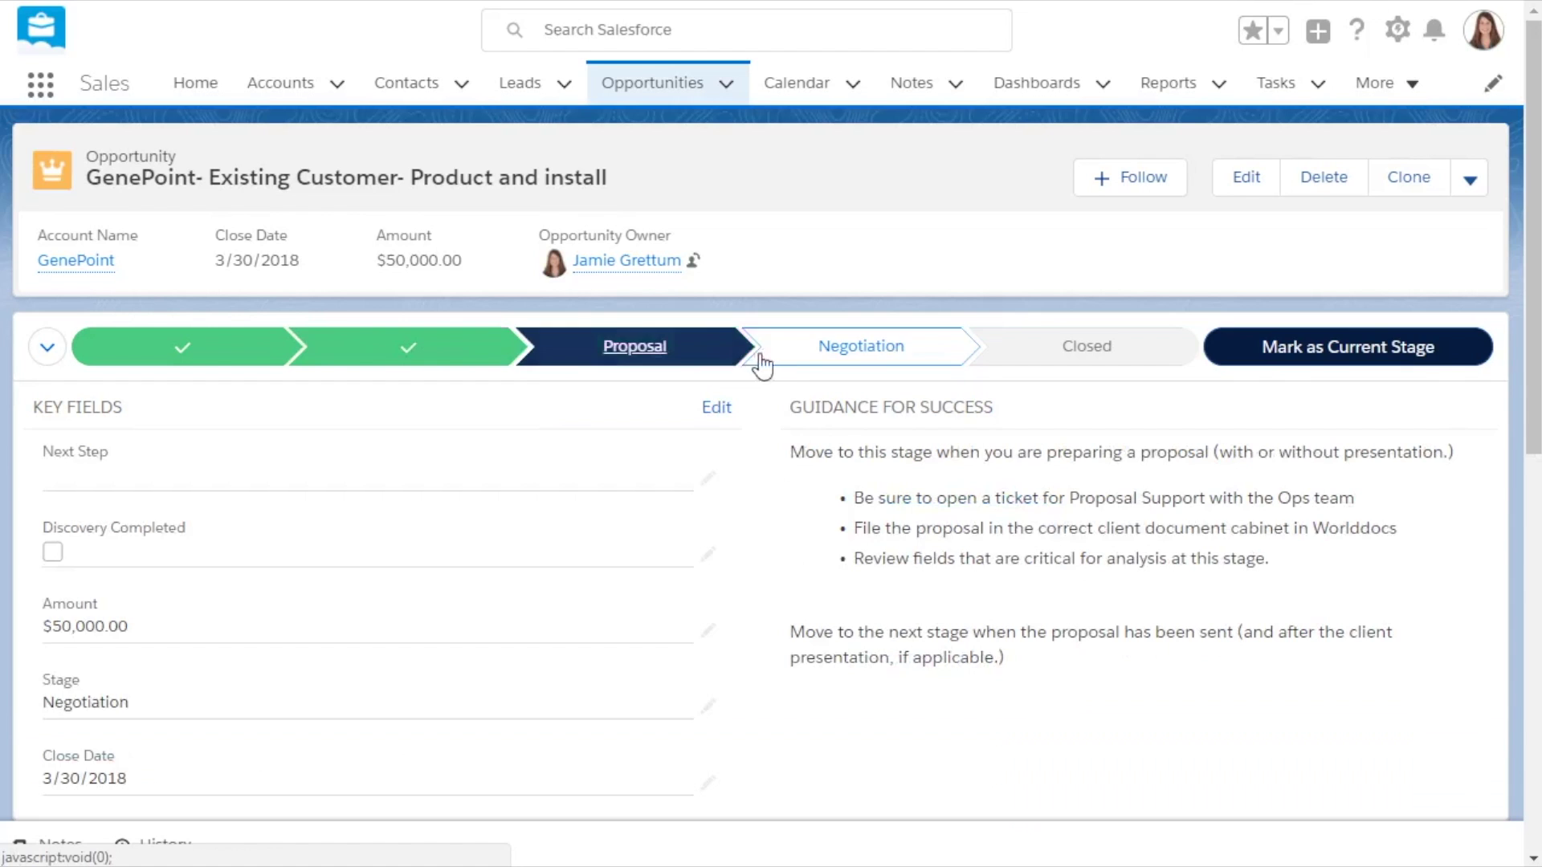
# - Select the Negotiation stage on the Path to show its key fields and Guidance for Success
pyautogui.click(799, 366)
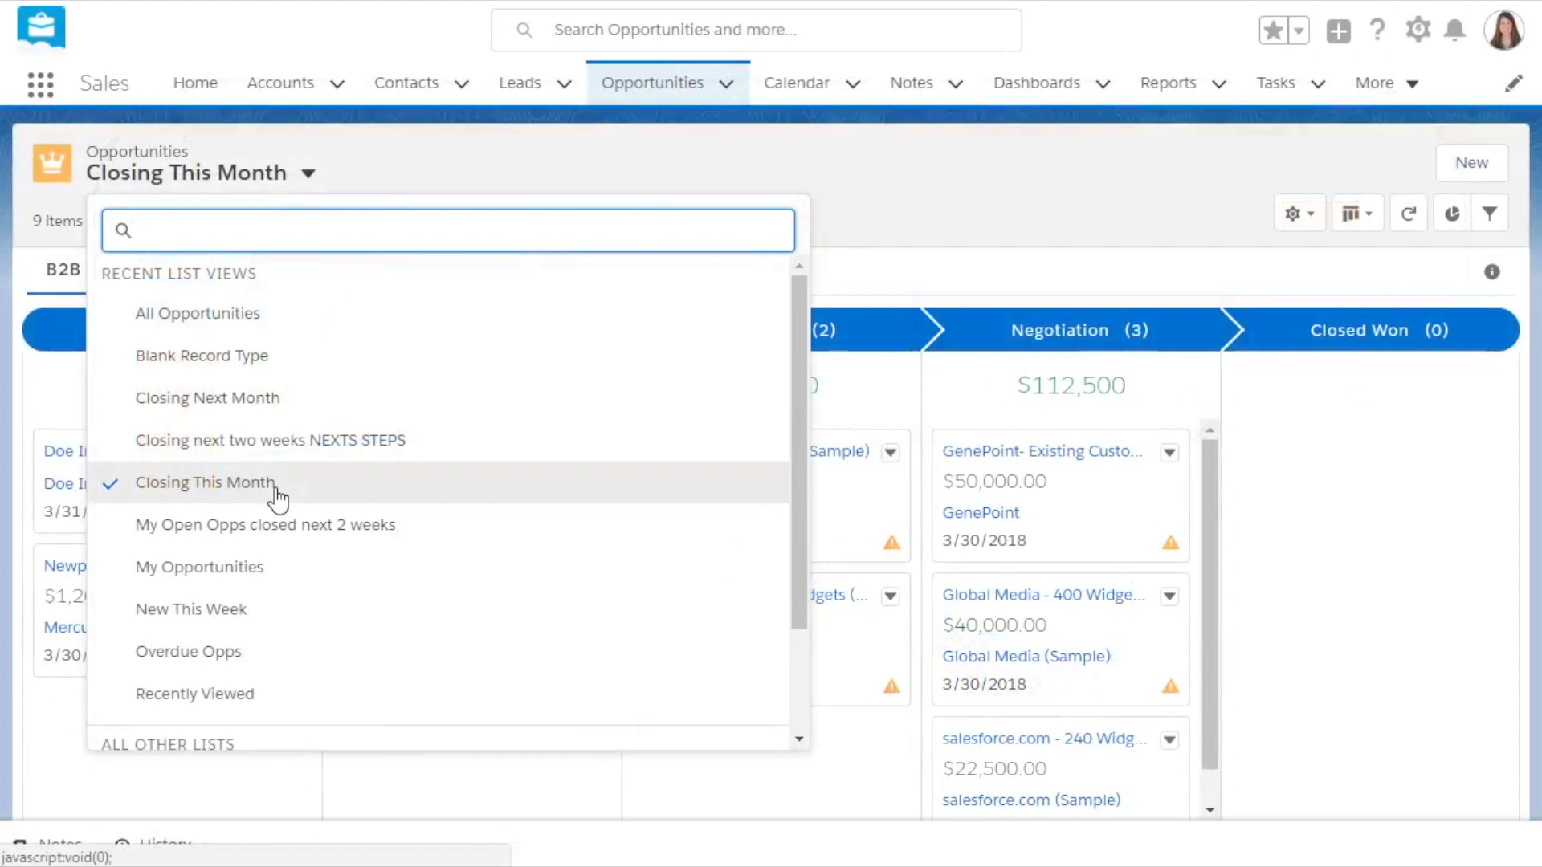
# - Drag the Newport Facility card through Needs Analysis, Proposal and Negotiation into Closed Won
pyautogui.click(277, 498)
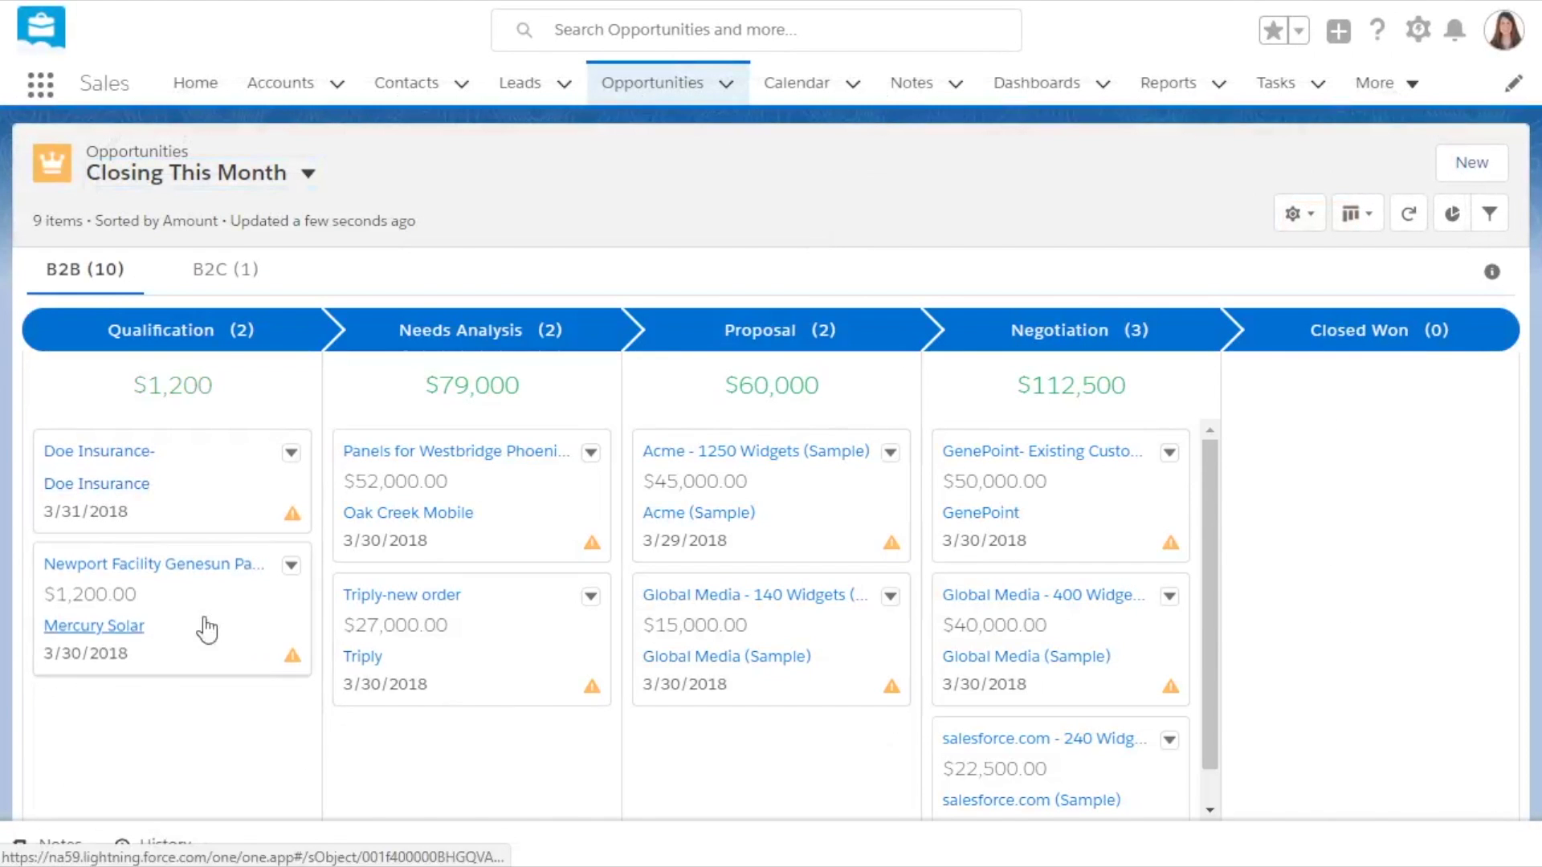
pyautogui.moveTo(195, 610); pyautogui.dragTo(354, 711)
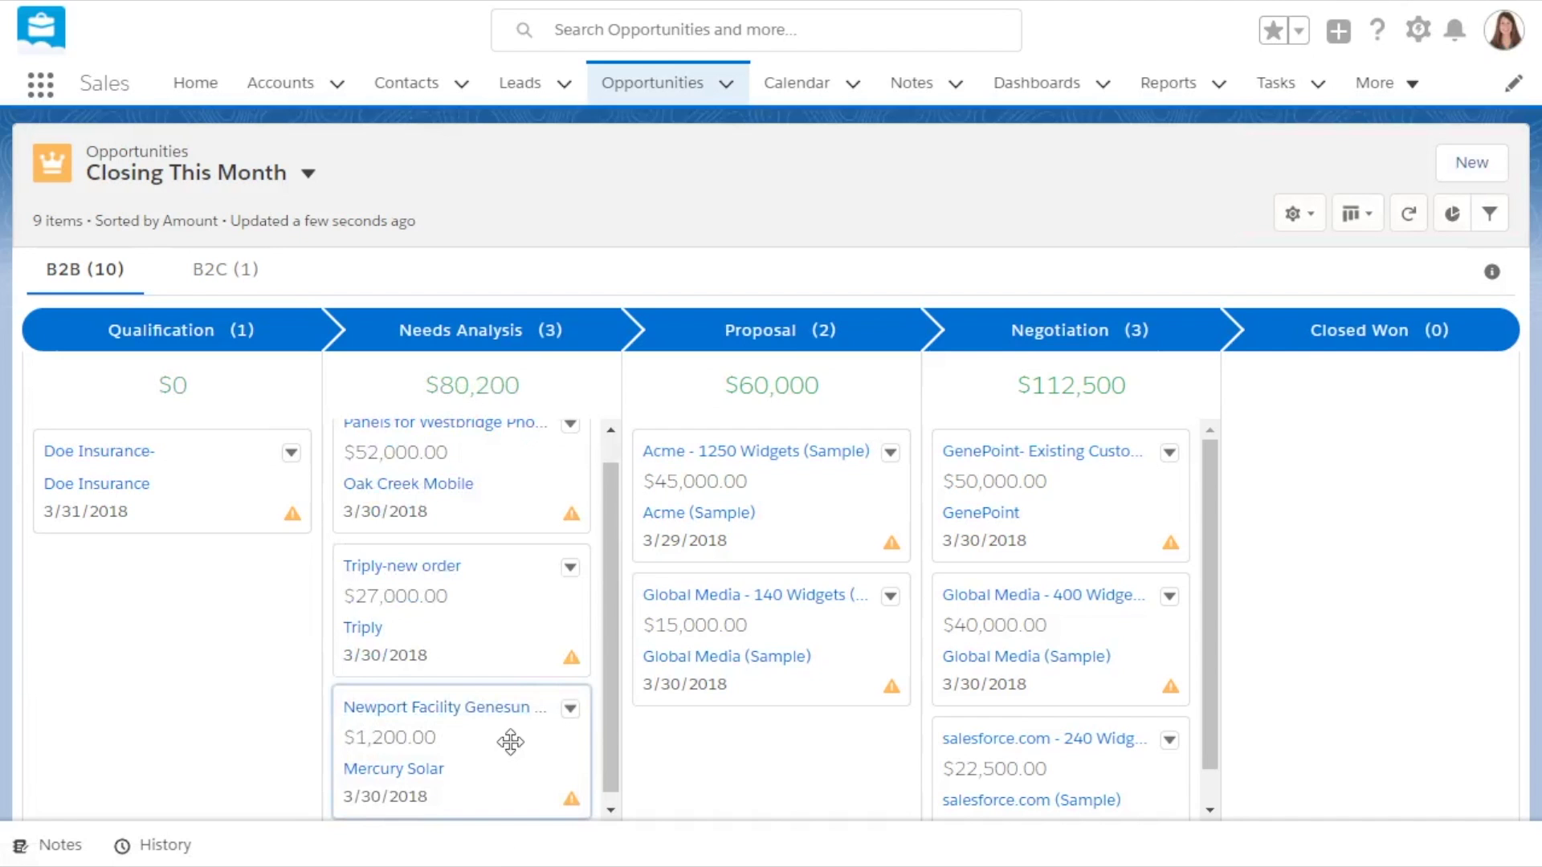
pyautogui.moveTo(510, 743); pyautogui.dragTo(643, 711)
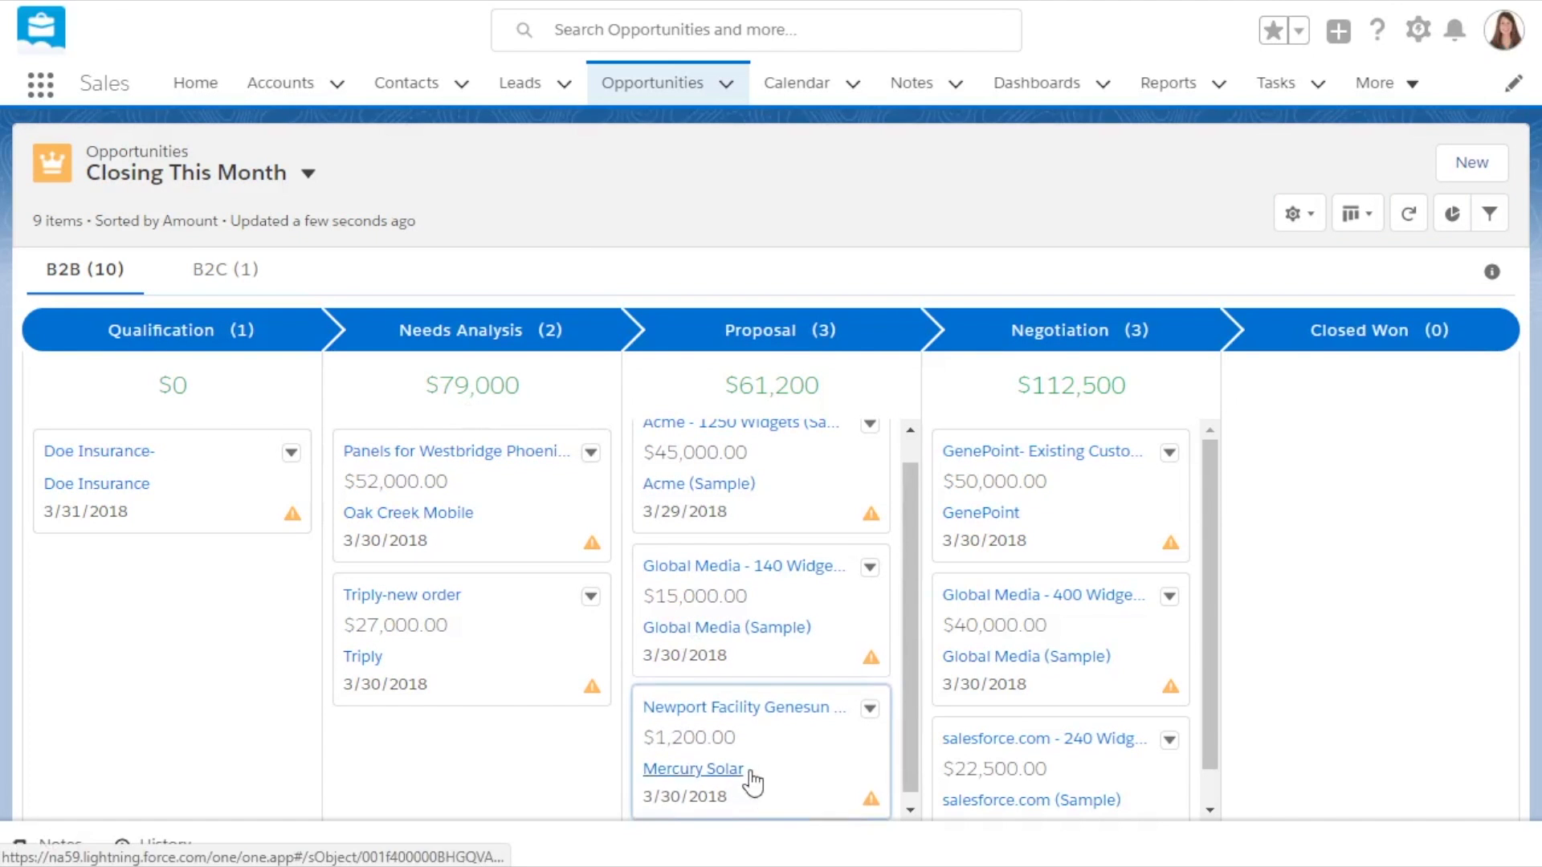
pyautogui.moveTo(752, 782); pyautogui.dragTo(941, 676)
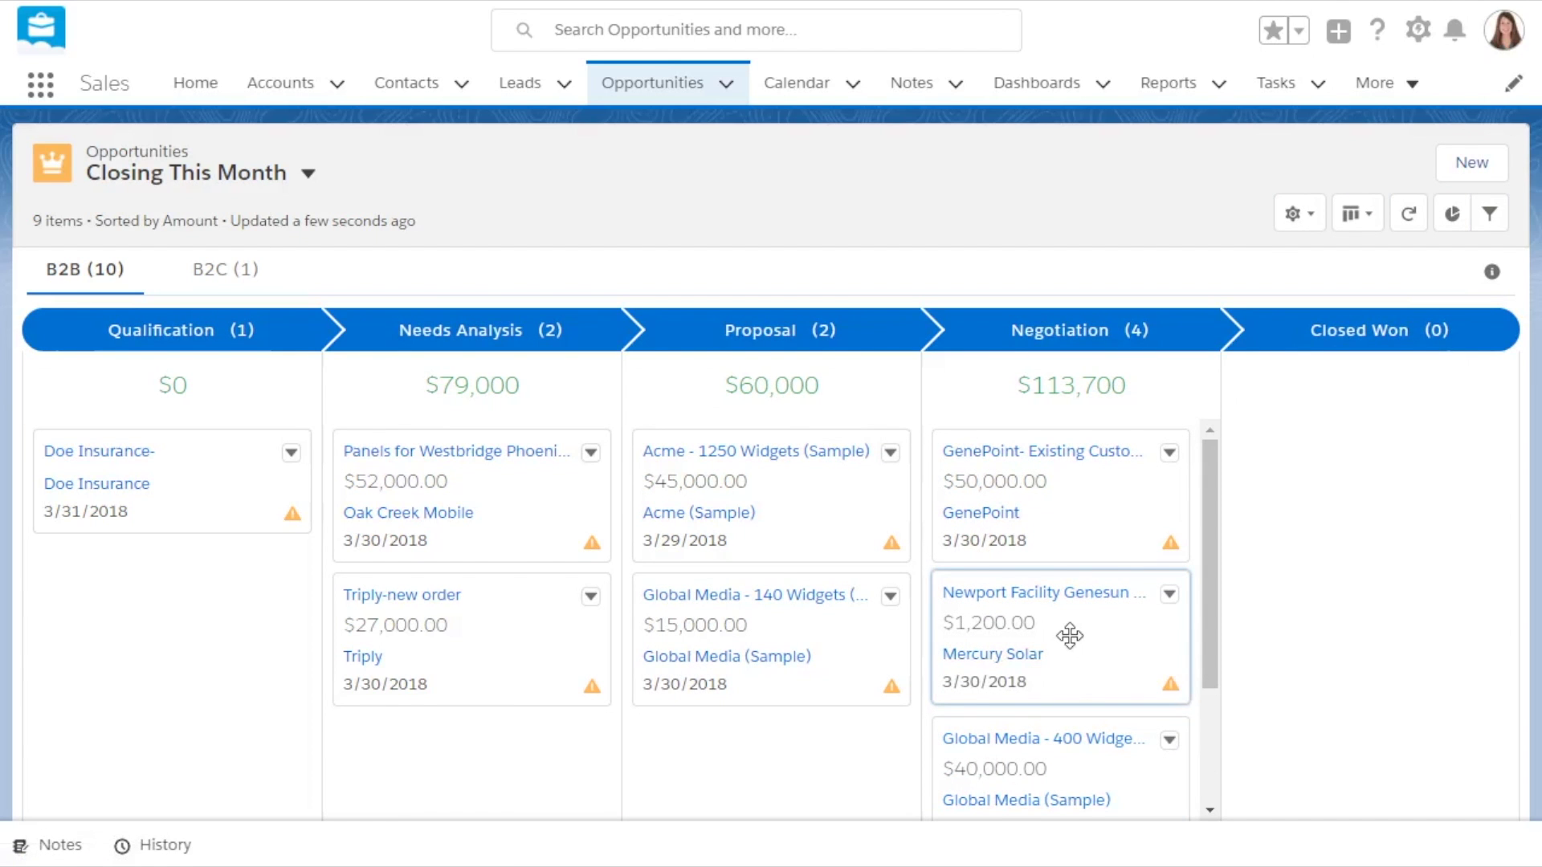
pyautogui.moveTo(1069, 636); pyautogui.dragTo(1280, 438)
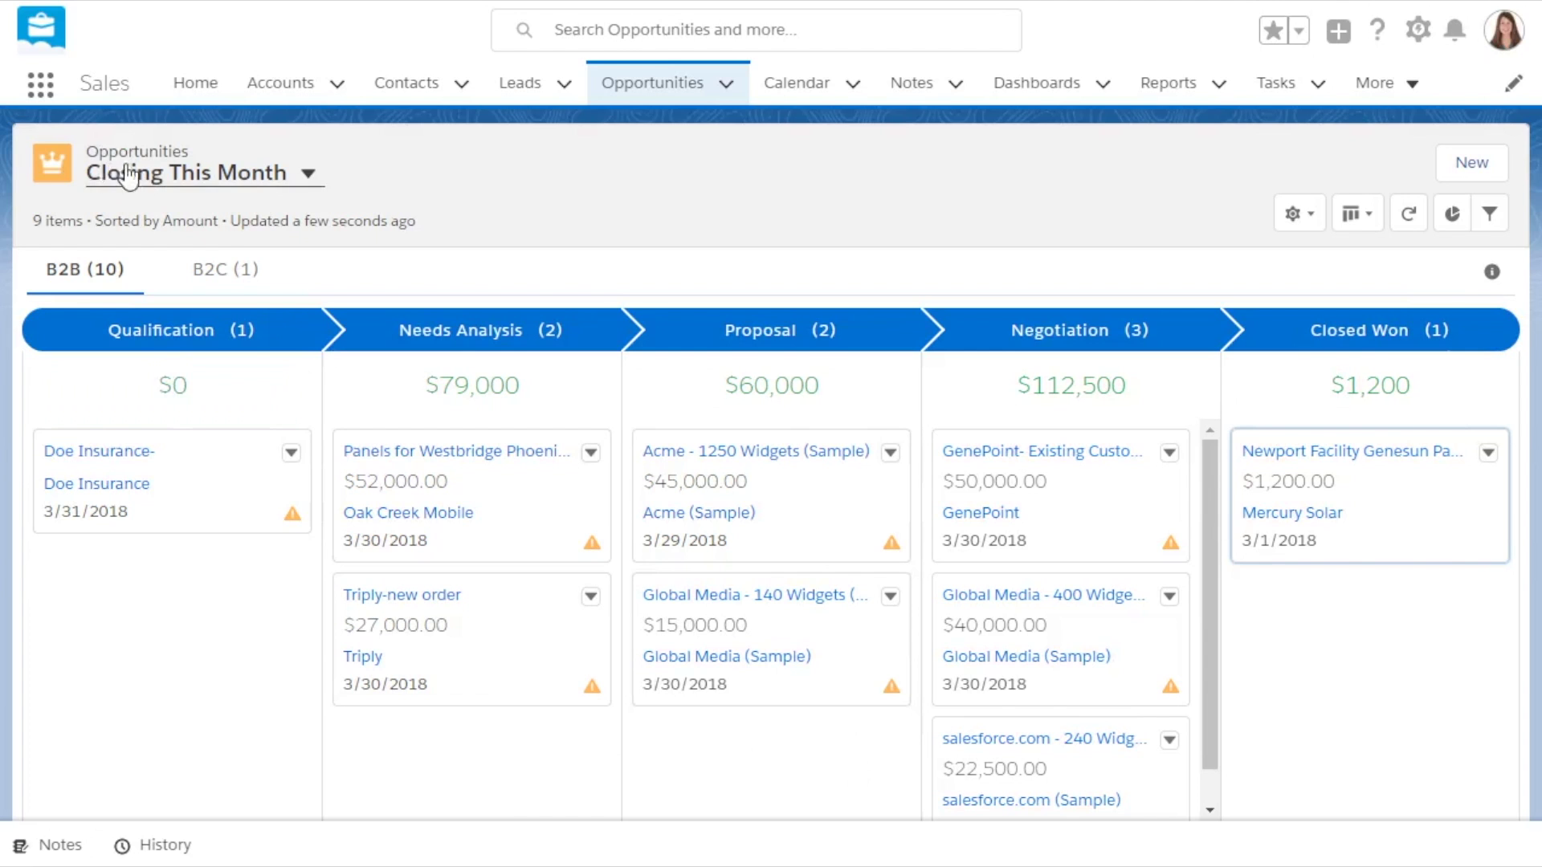
pyautogui.click(544, 88)
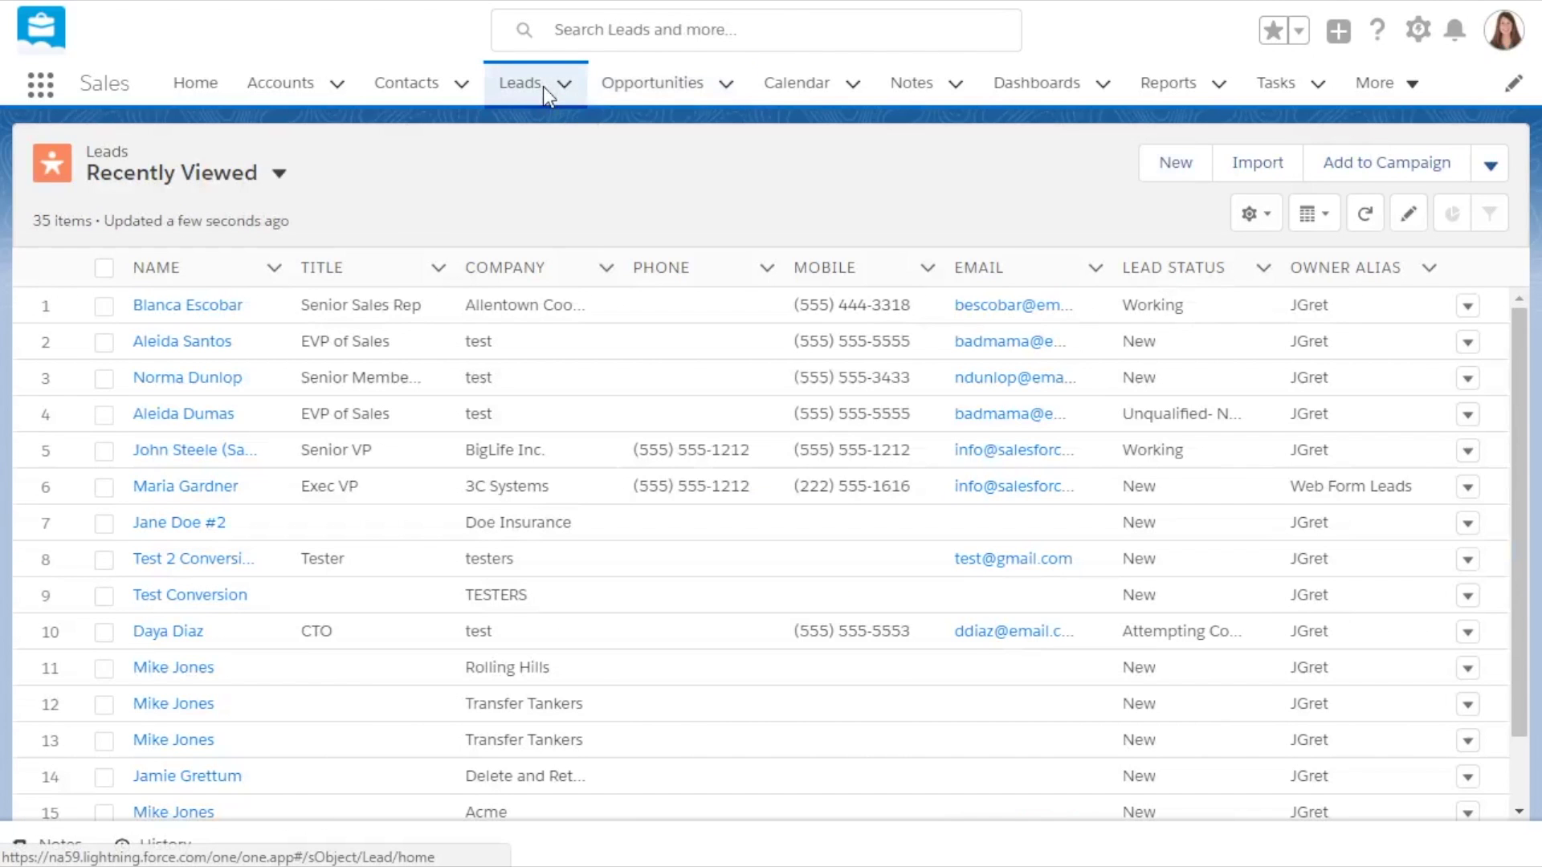
# - Display the Web Form Leads HOT view as a Kanban and drag both lead cards to Attempting Contact
pyautogui.click(250, 187)
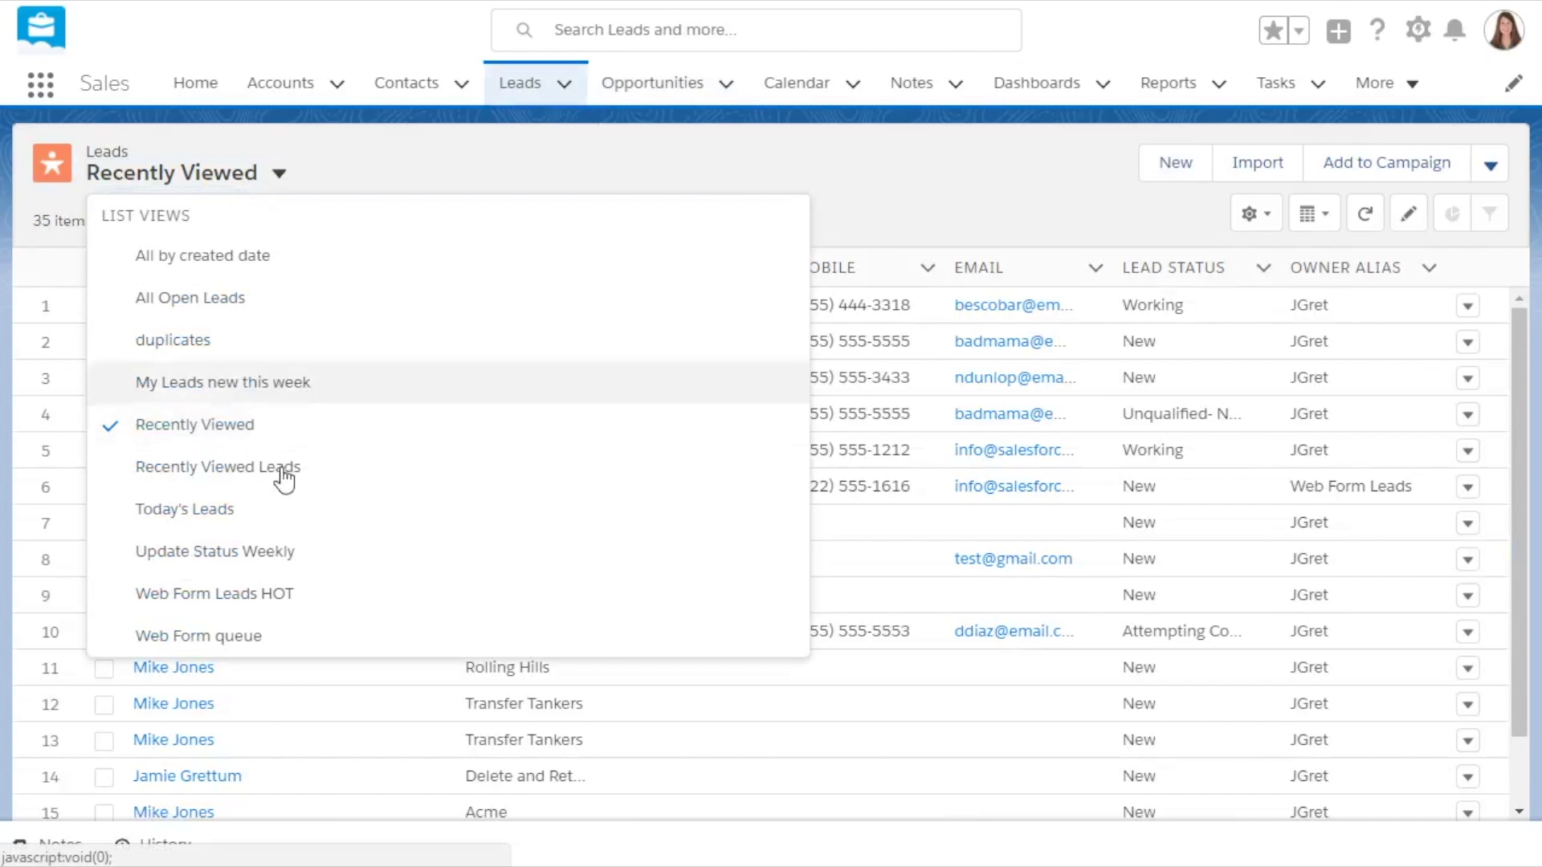
pyautogui.click(256, 597)
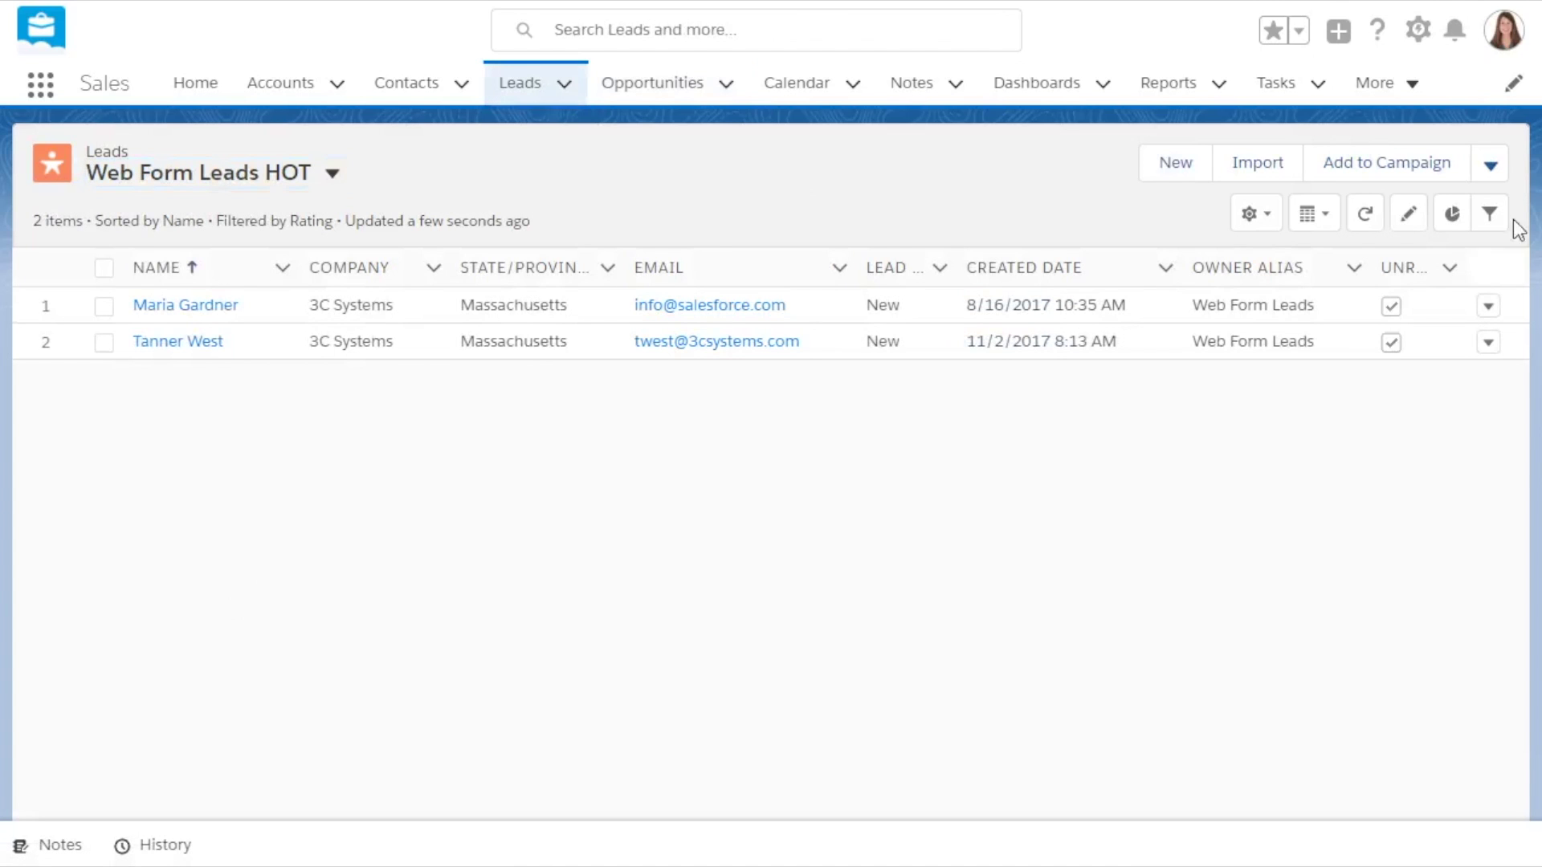
pyautogui.click(1327, 217)
pyautogui.click(1287, 350)
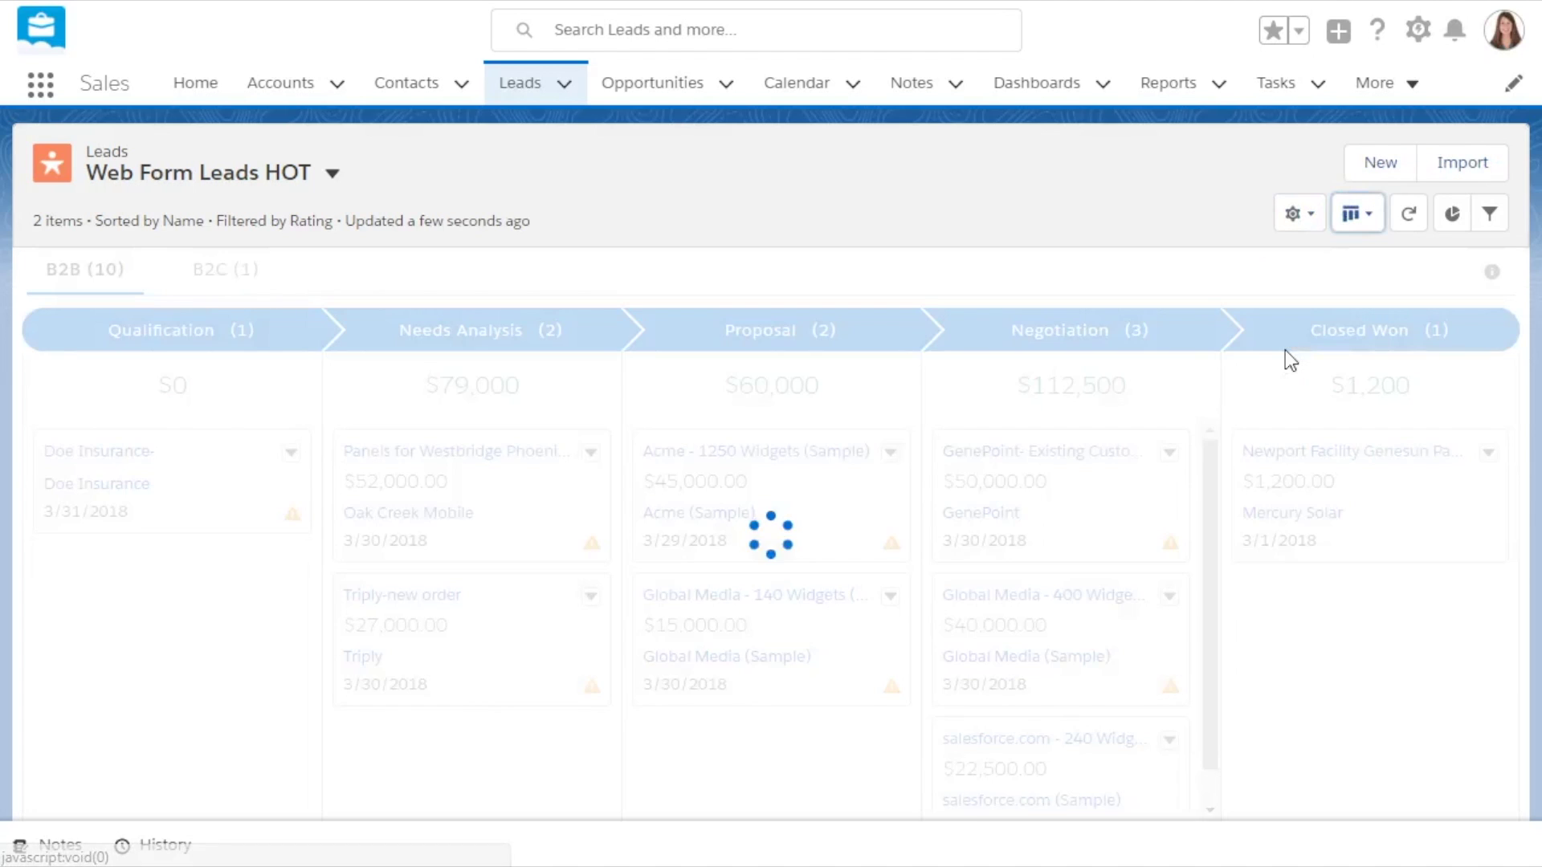
pyautogui.moveTo(262, 509); pyautogui.dragTo(456, 480)
pyautogui.moveTo(258, 354); pyautogui.dragTo(427, 475)
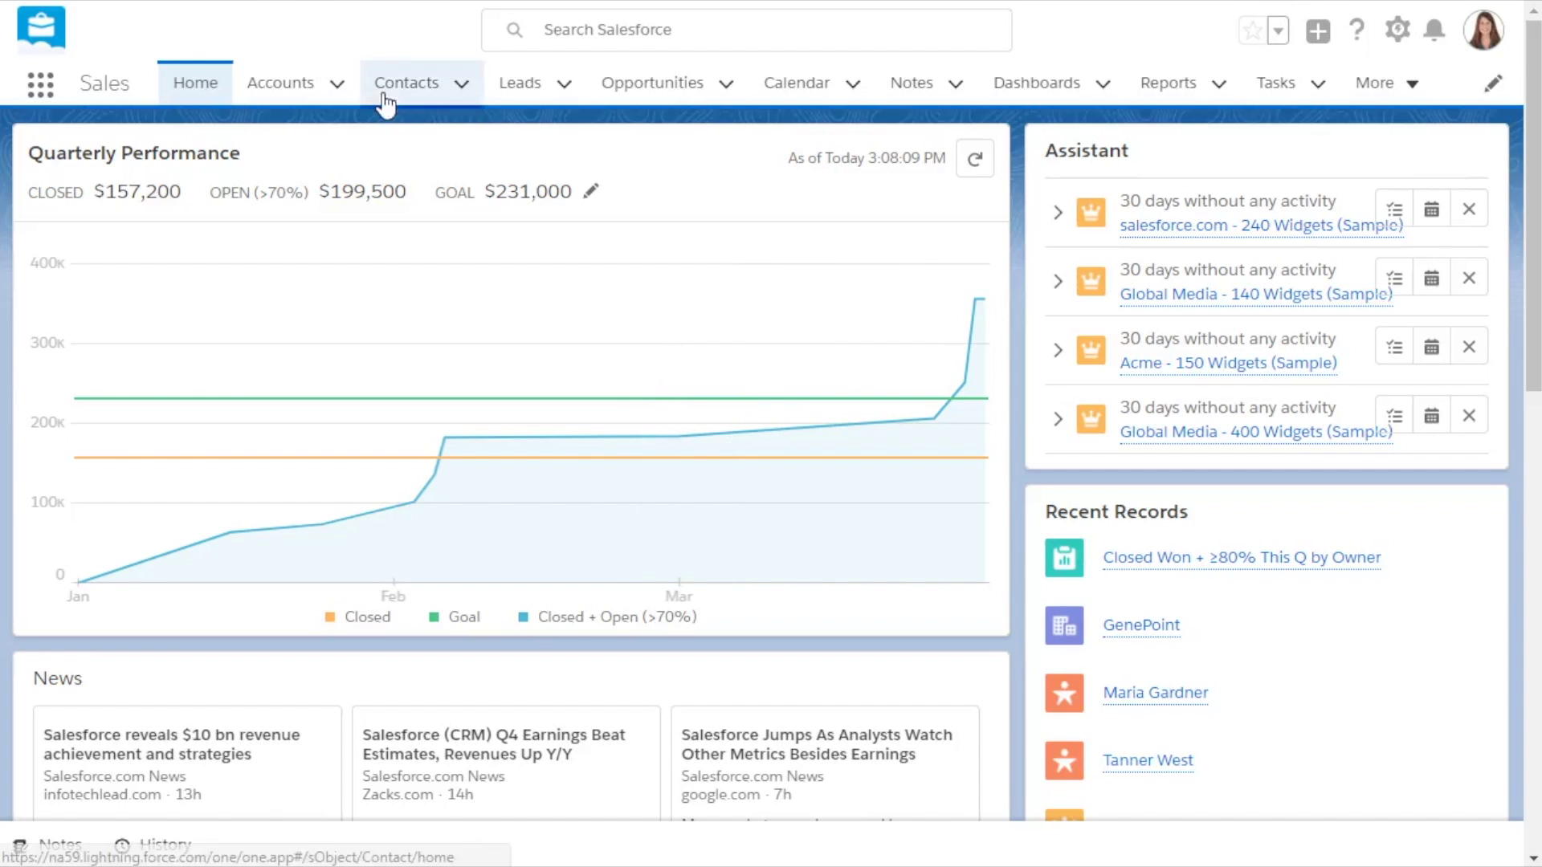
# - Show the Accounts tab dropdown with recent accounts and account shortcuts
pyautogui.click(337, 86)
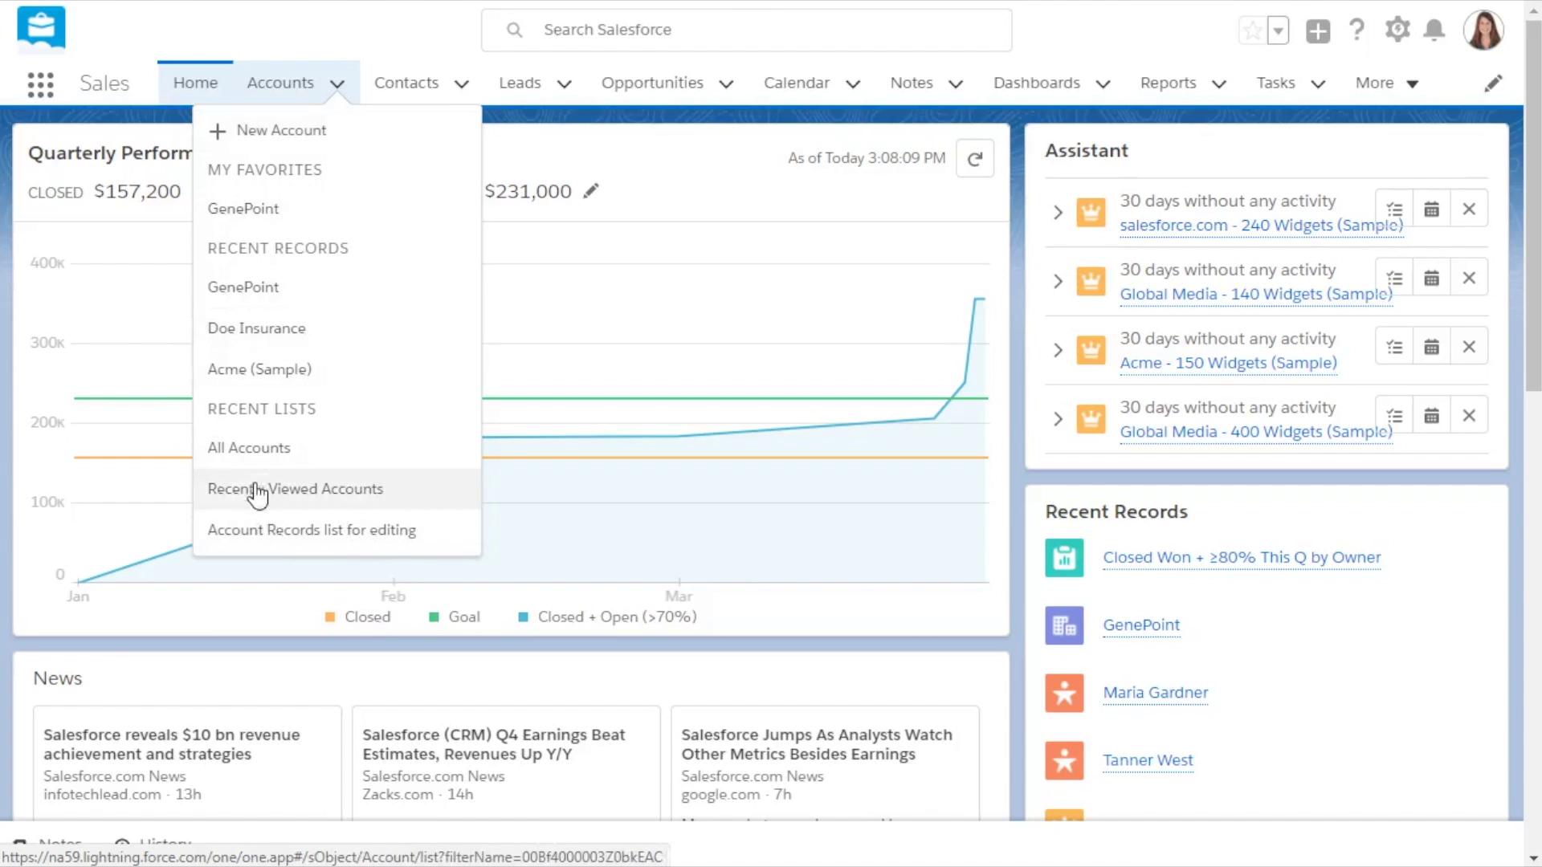
# - Open GenePoint from the Accounts dropdown as its own navigation tab, then go back Home
pyautogui.click(256, 289)
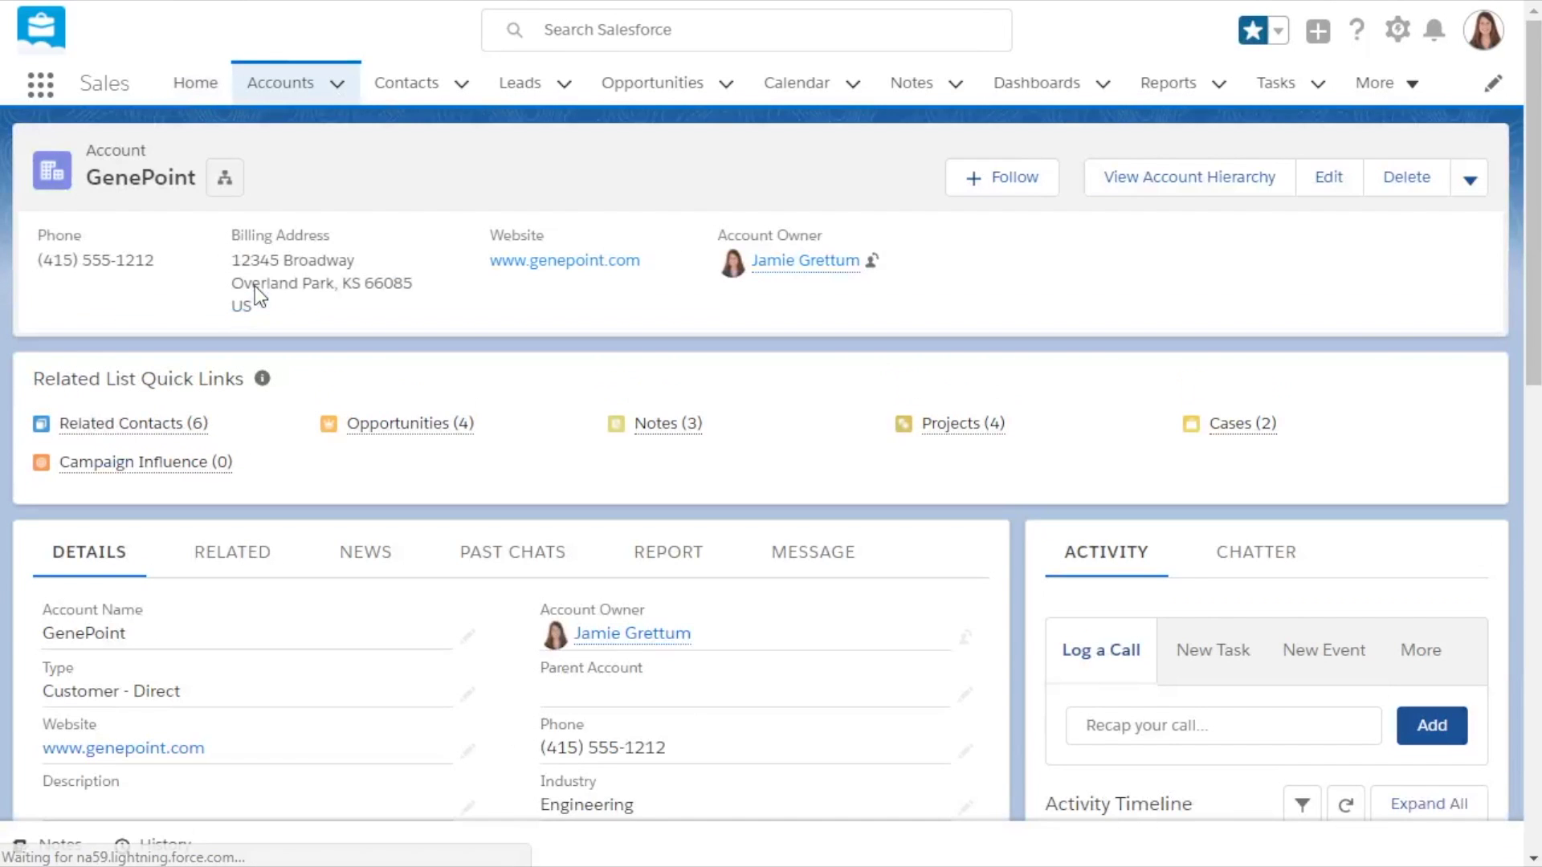
pyautogui.click(337, 84)
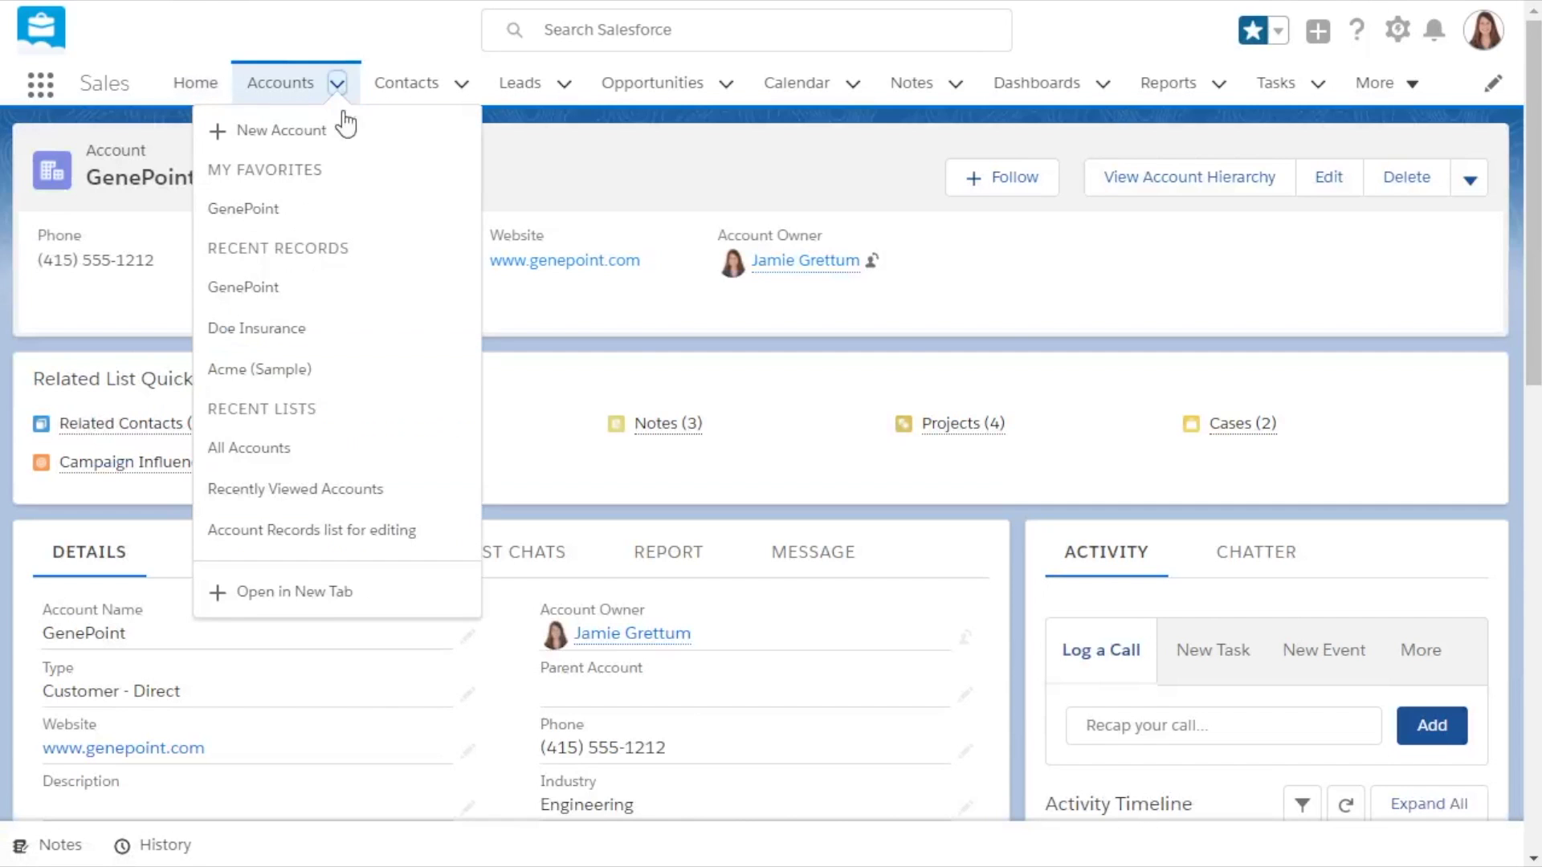
pyautogui.click(308, 613)
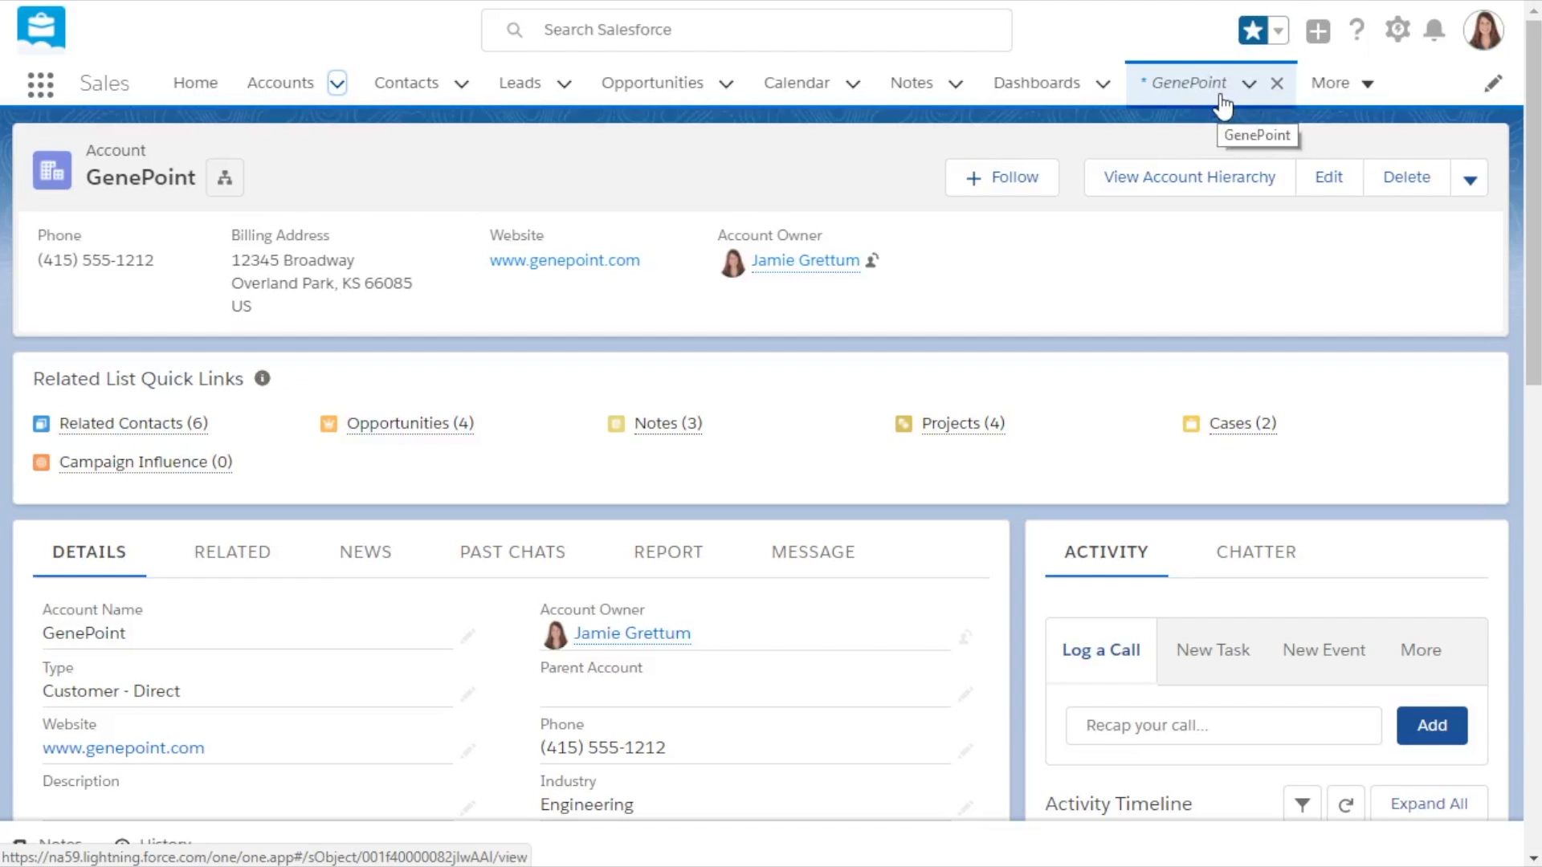
pyautogui.click(207, 84)
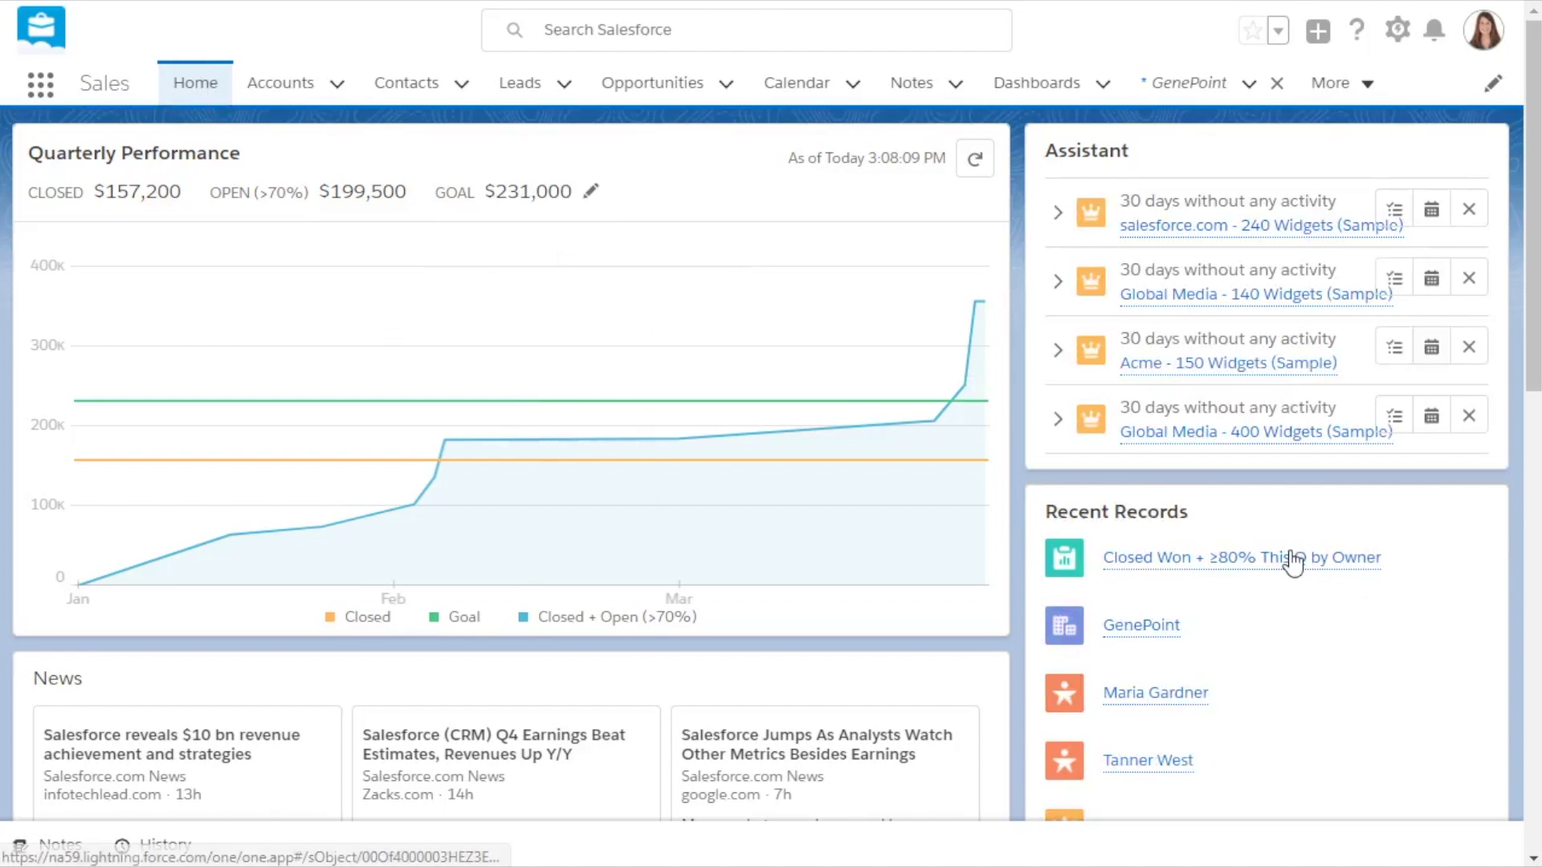
# - Open the Closed Won + ≥80% This Q by Owner report in its own navigation tab
pyautogui.click(1300, 555)
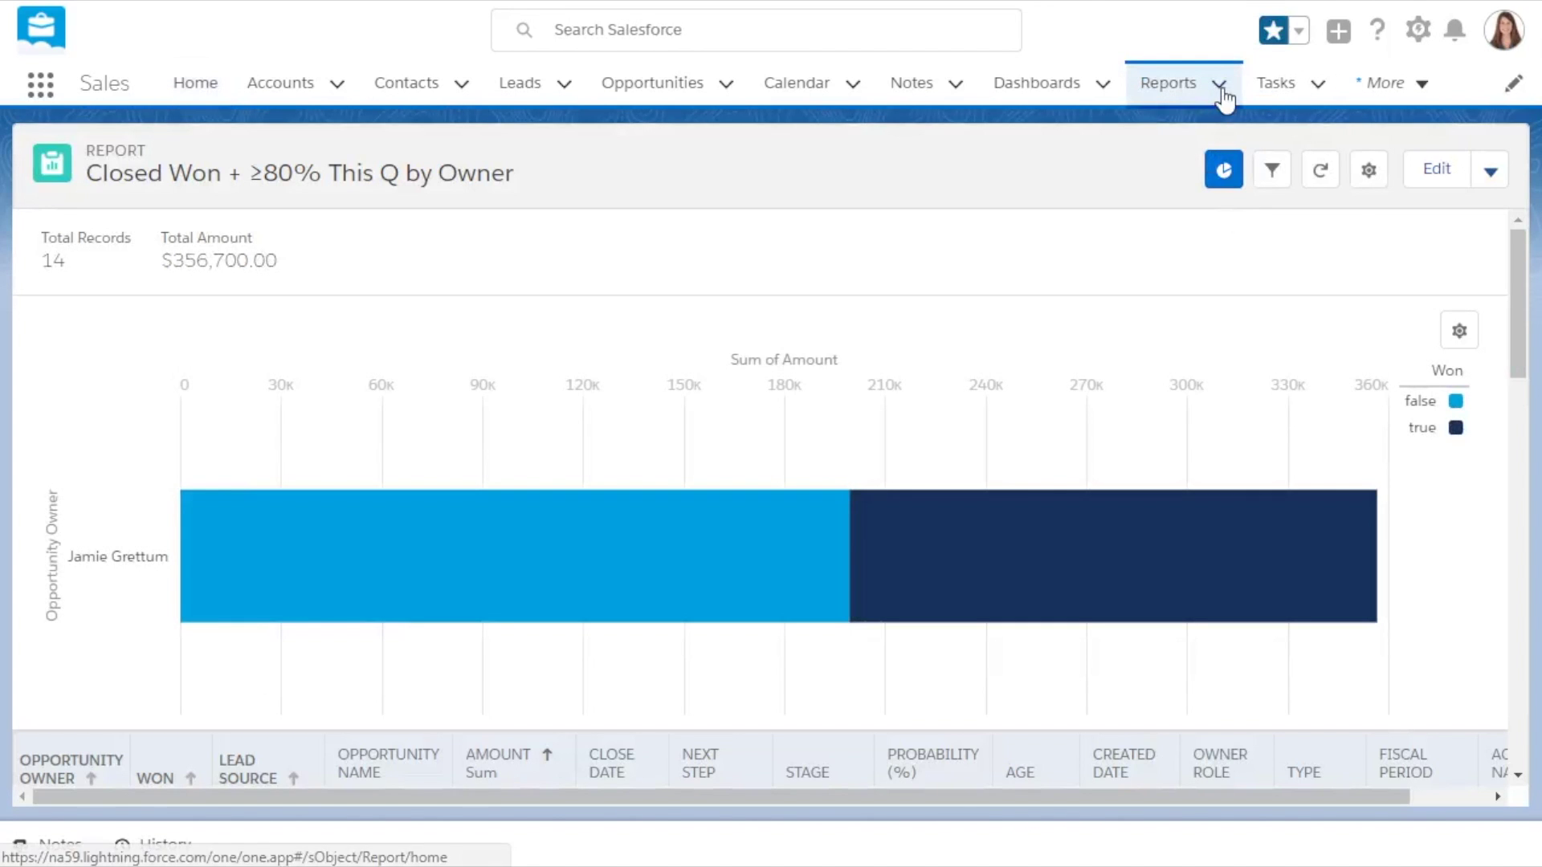
pyautogui.click(1219, 87)
pyautogui.click(1223, 390)
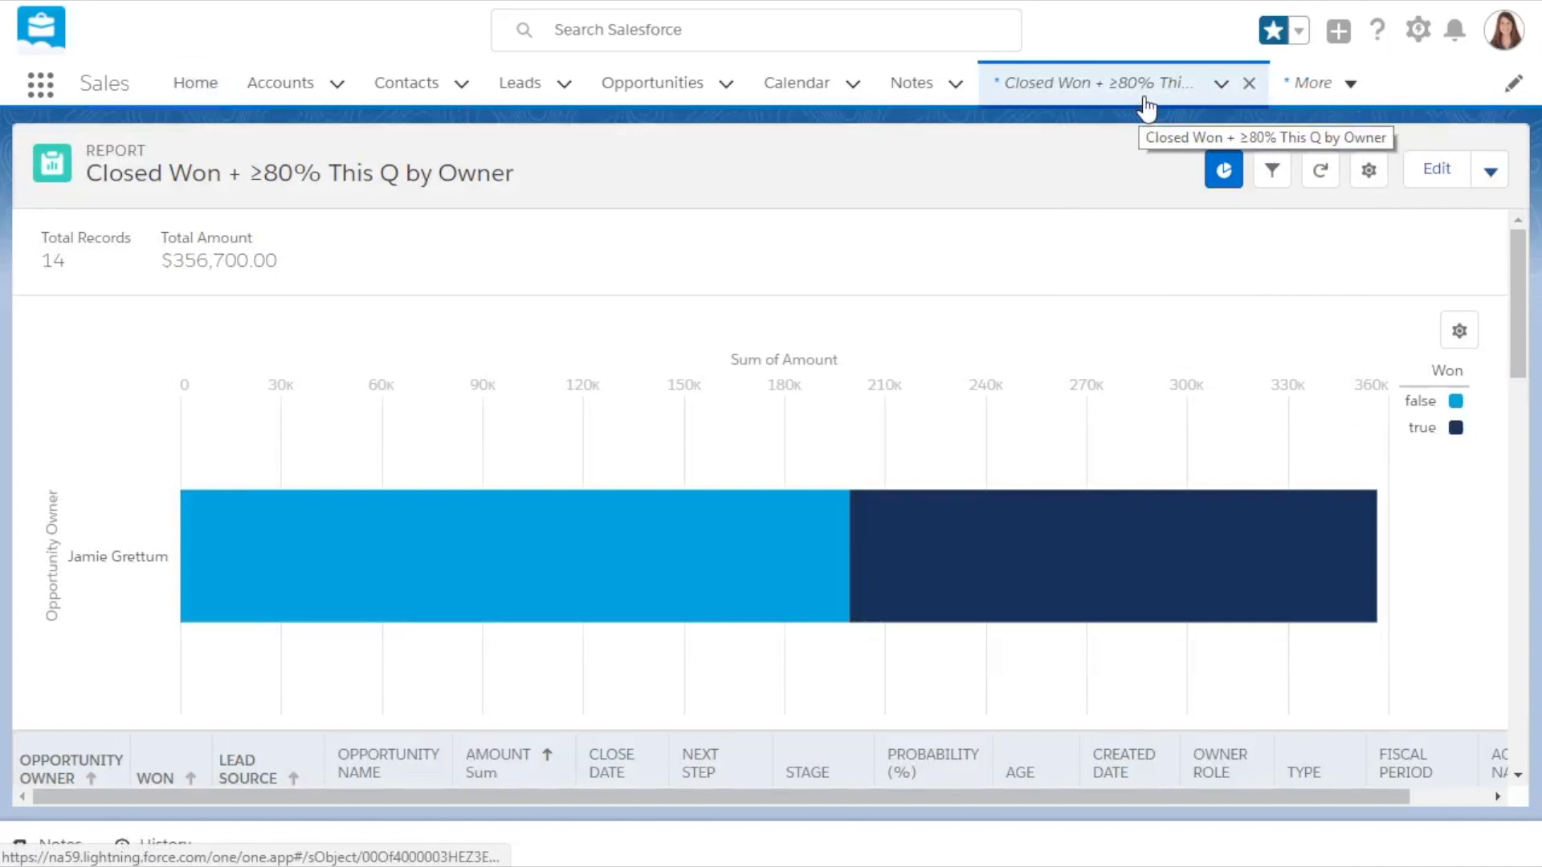
# - Add the report's tab permanently to the navigation bar, briefly viewing Notes before returning
pyautogui.click(1221, 83)
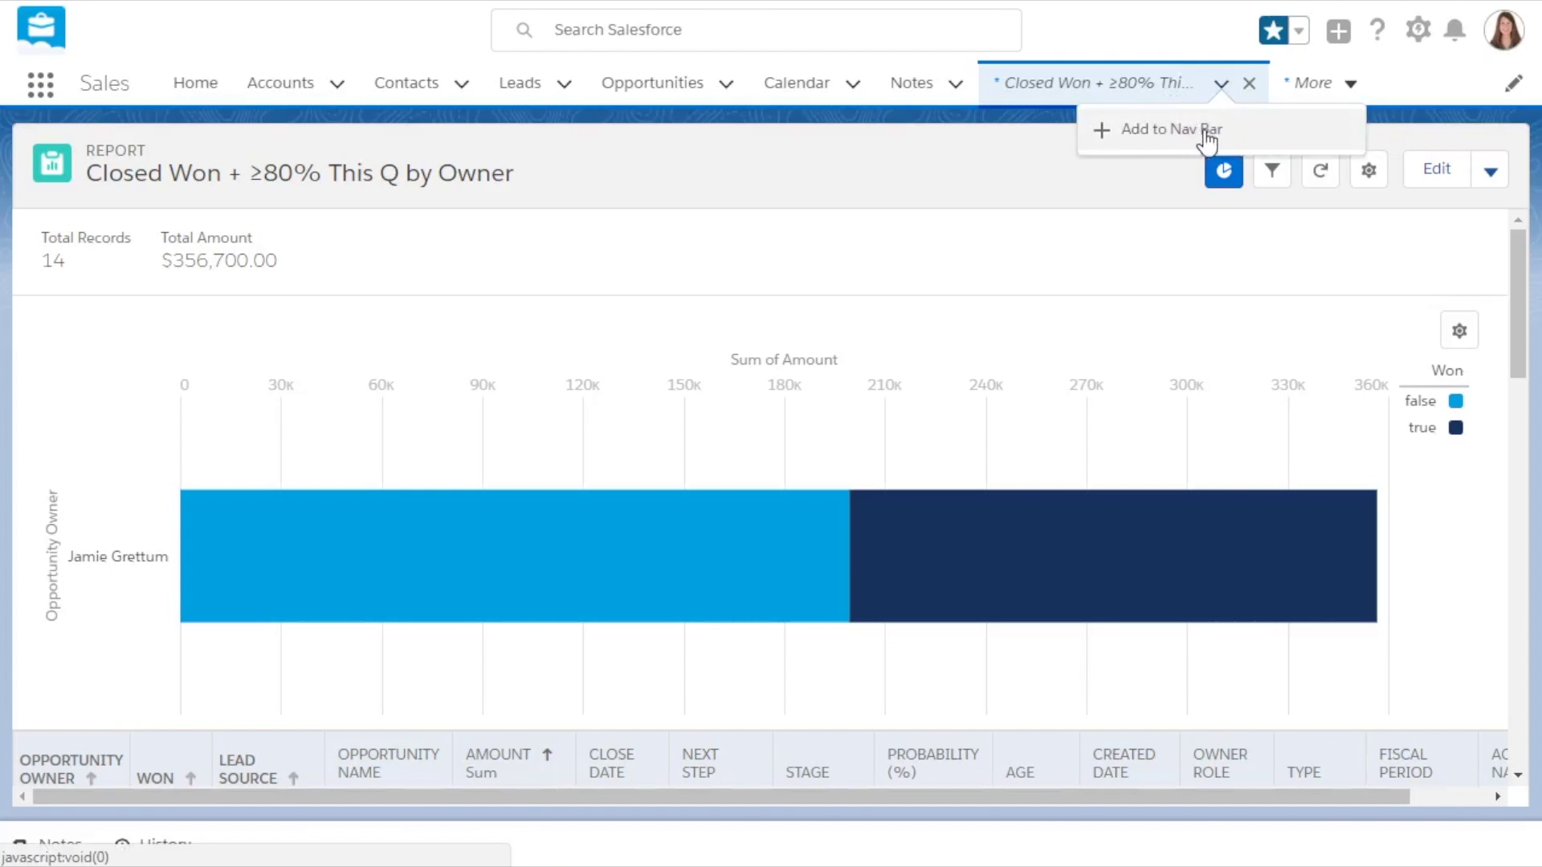
pyautogui.click(1195, 130)
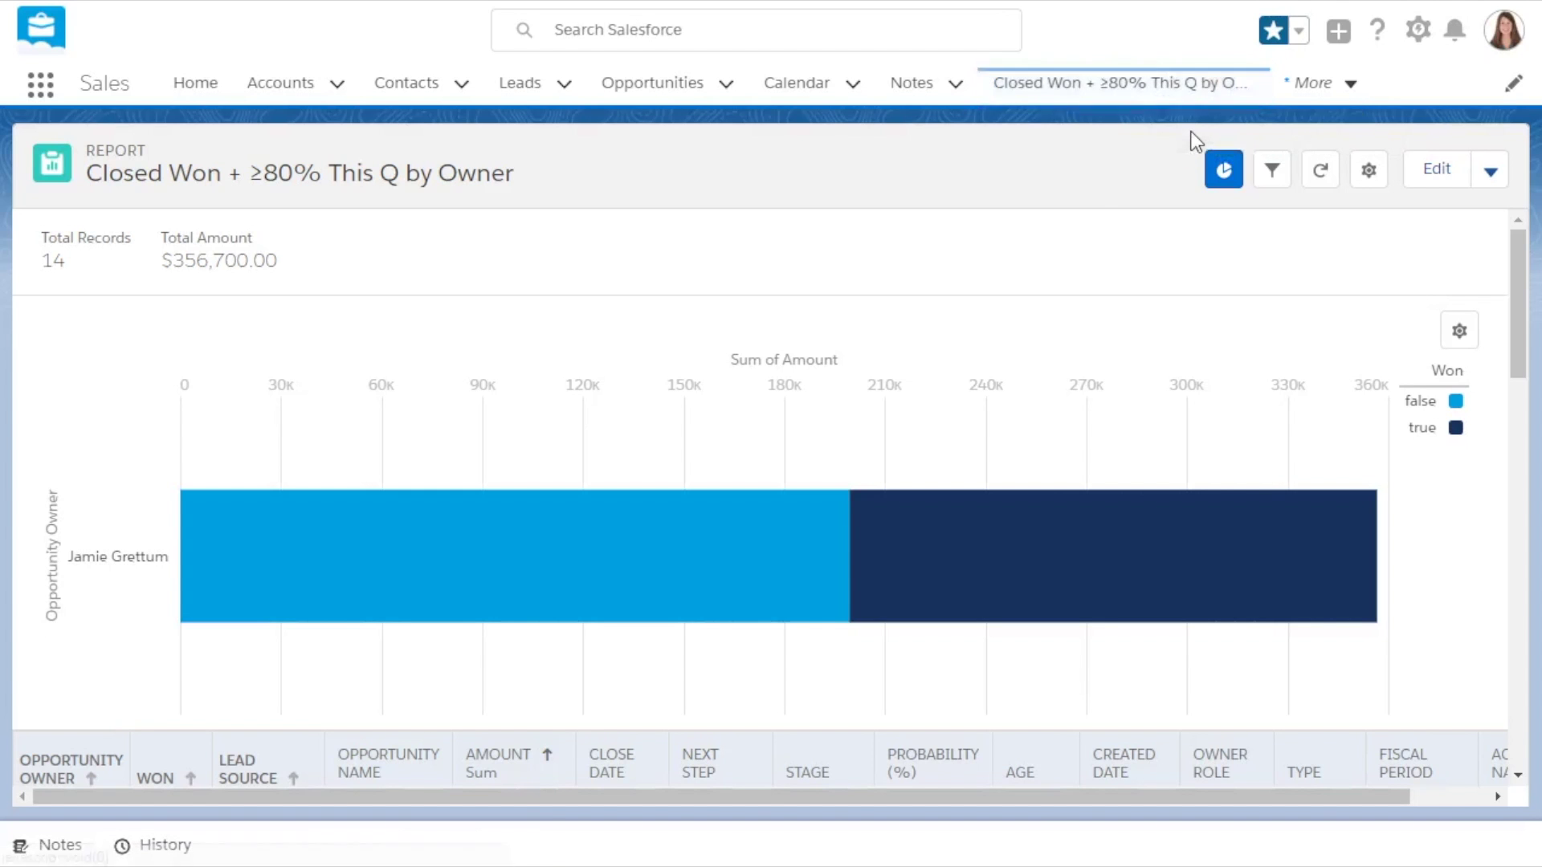
pyautogui.click(914, 87)
pyautogui.click(1023, 94)
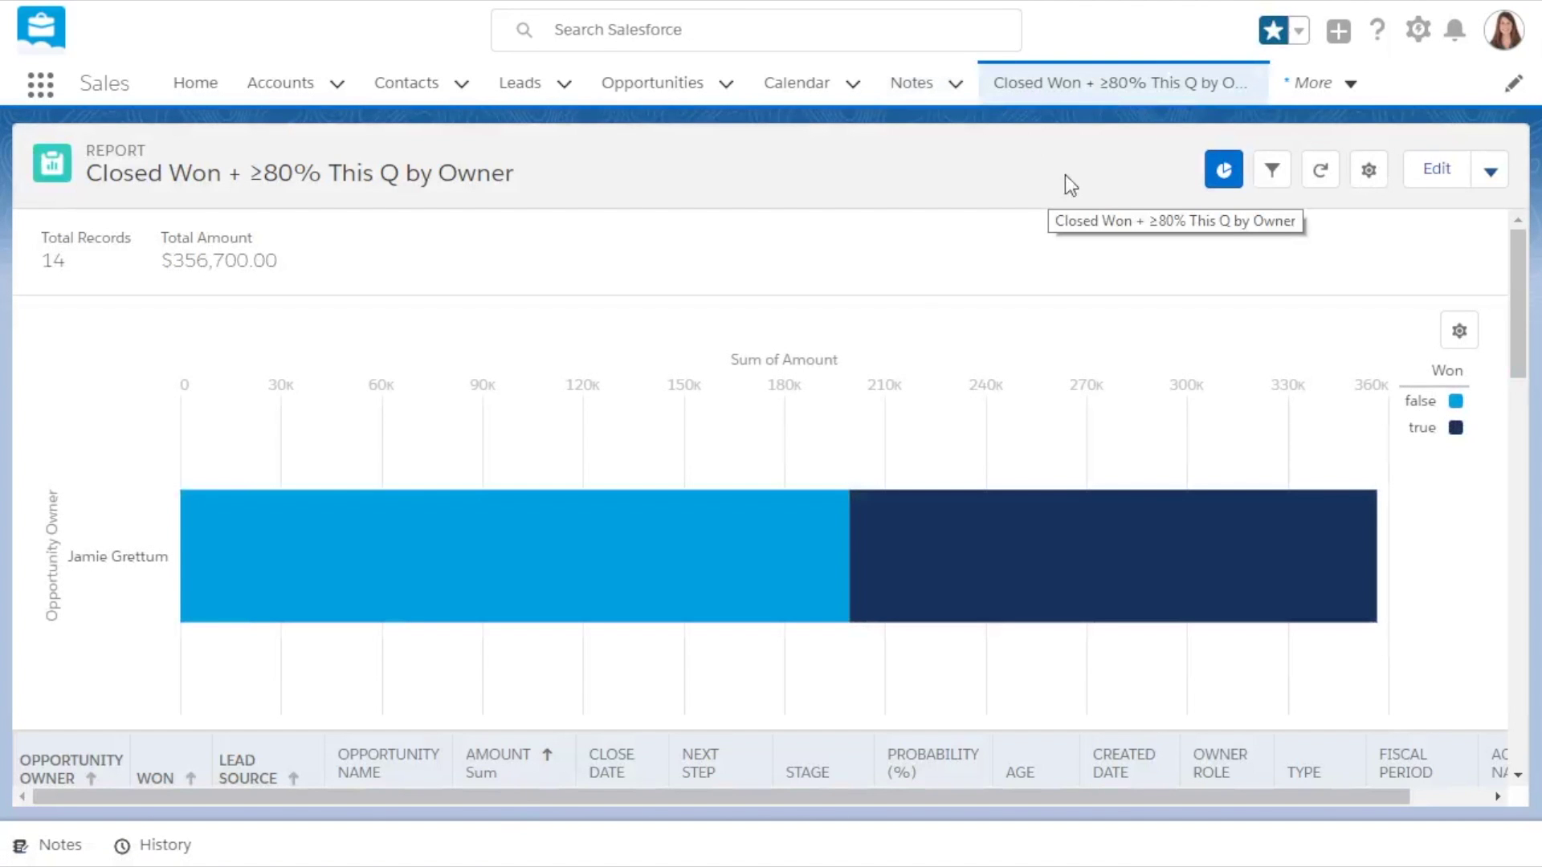
# - Remove the Closed Won report item from the navigation bar and save
pyautogui.click(1512, 84)
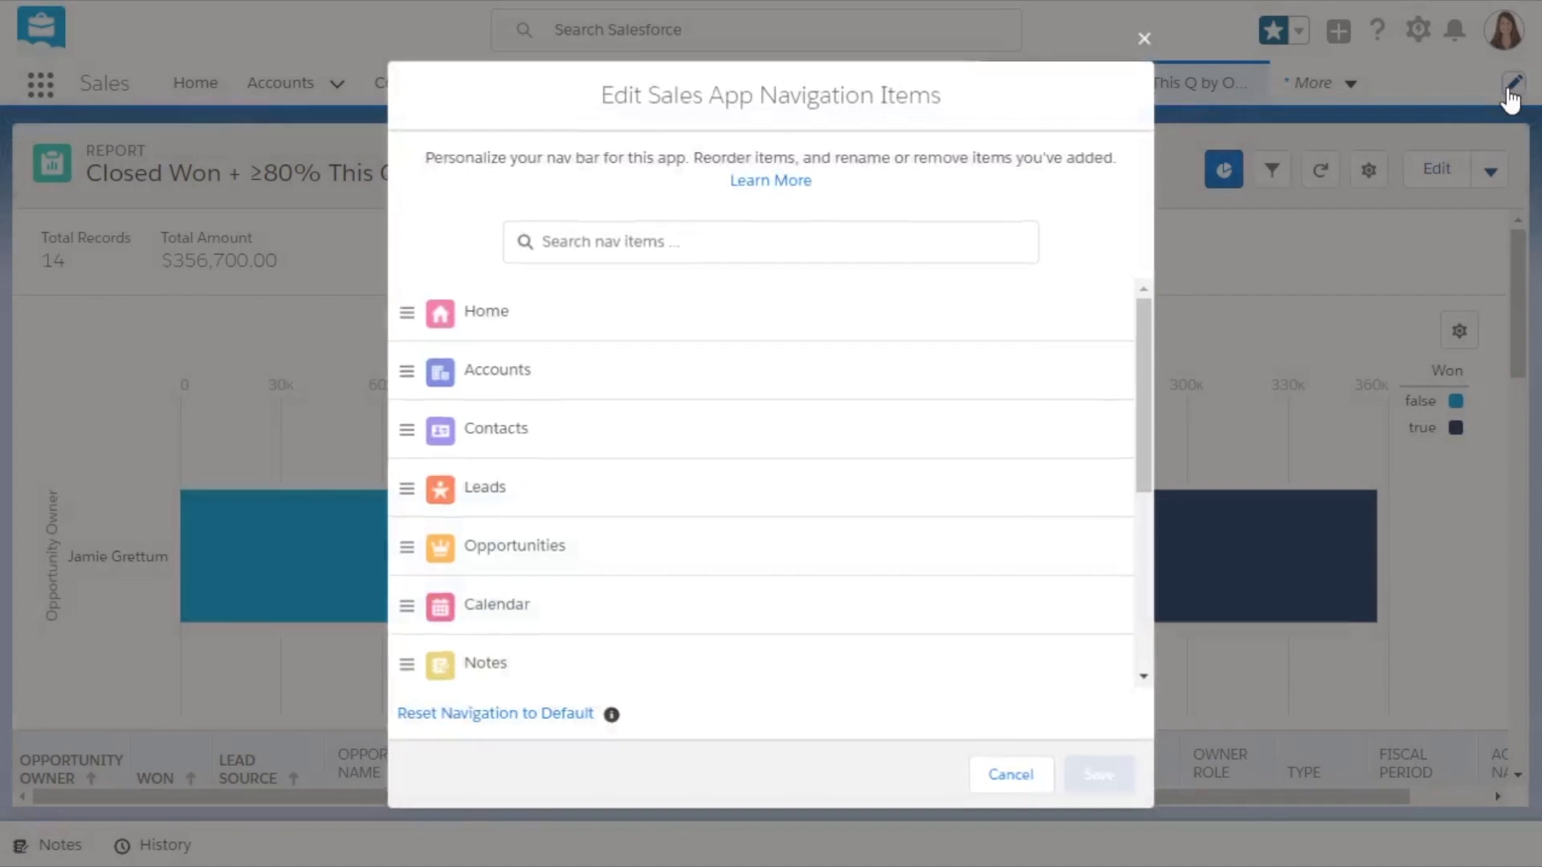
pyautogui.moveTo(1150, 330); pyautogui.dragTo(1122, 544)
pyautogui.click(1108, 657)
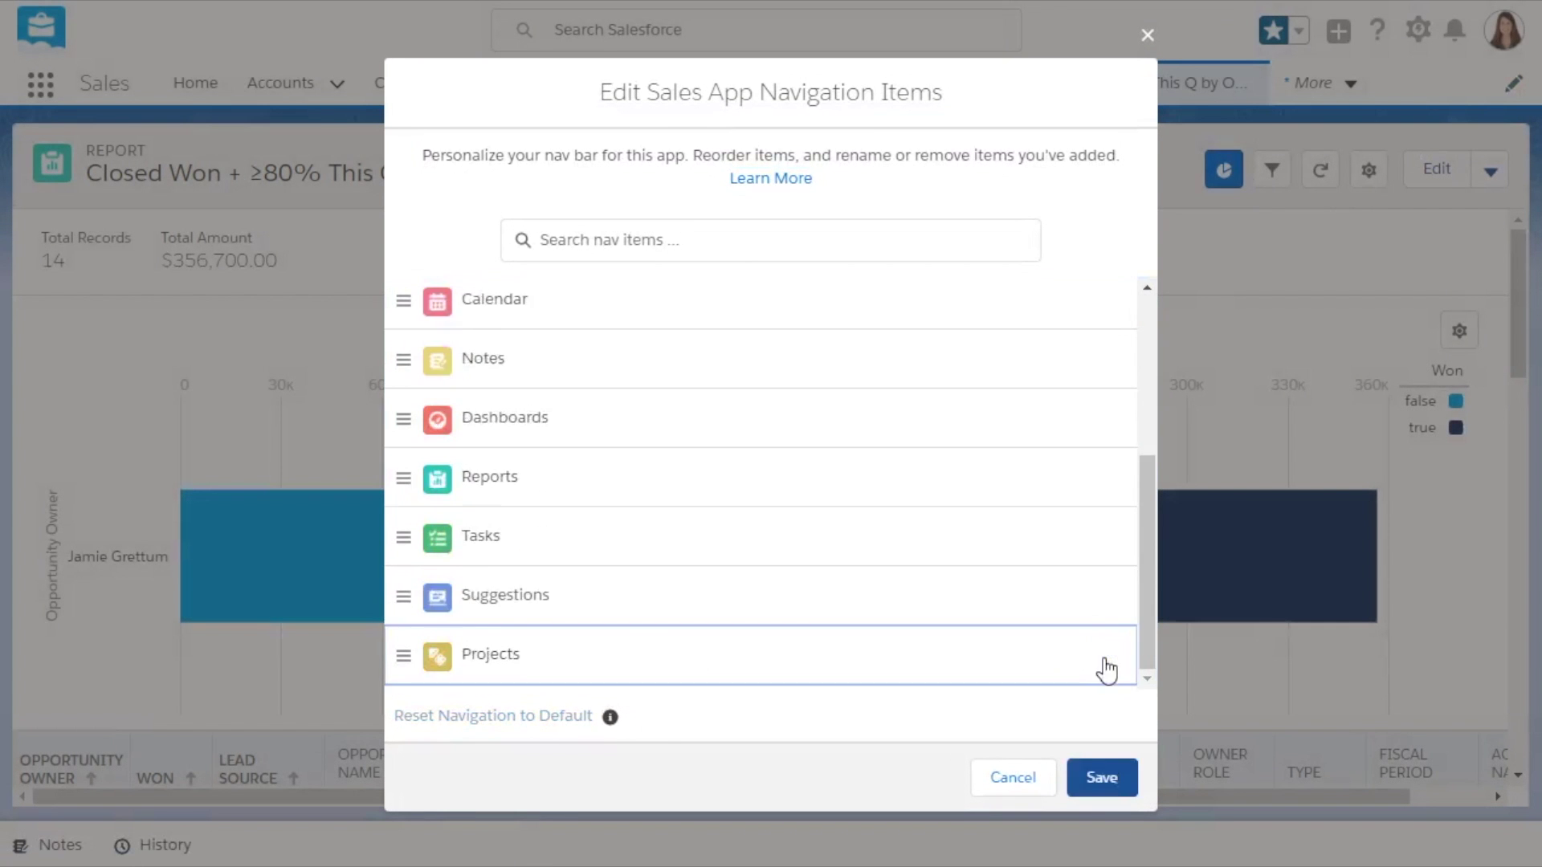
pyautogui.click(1093, 785)
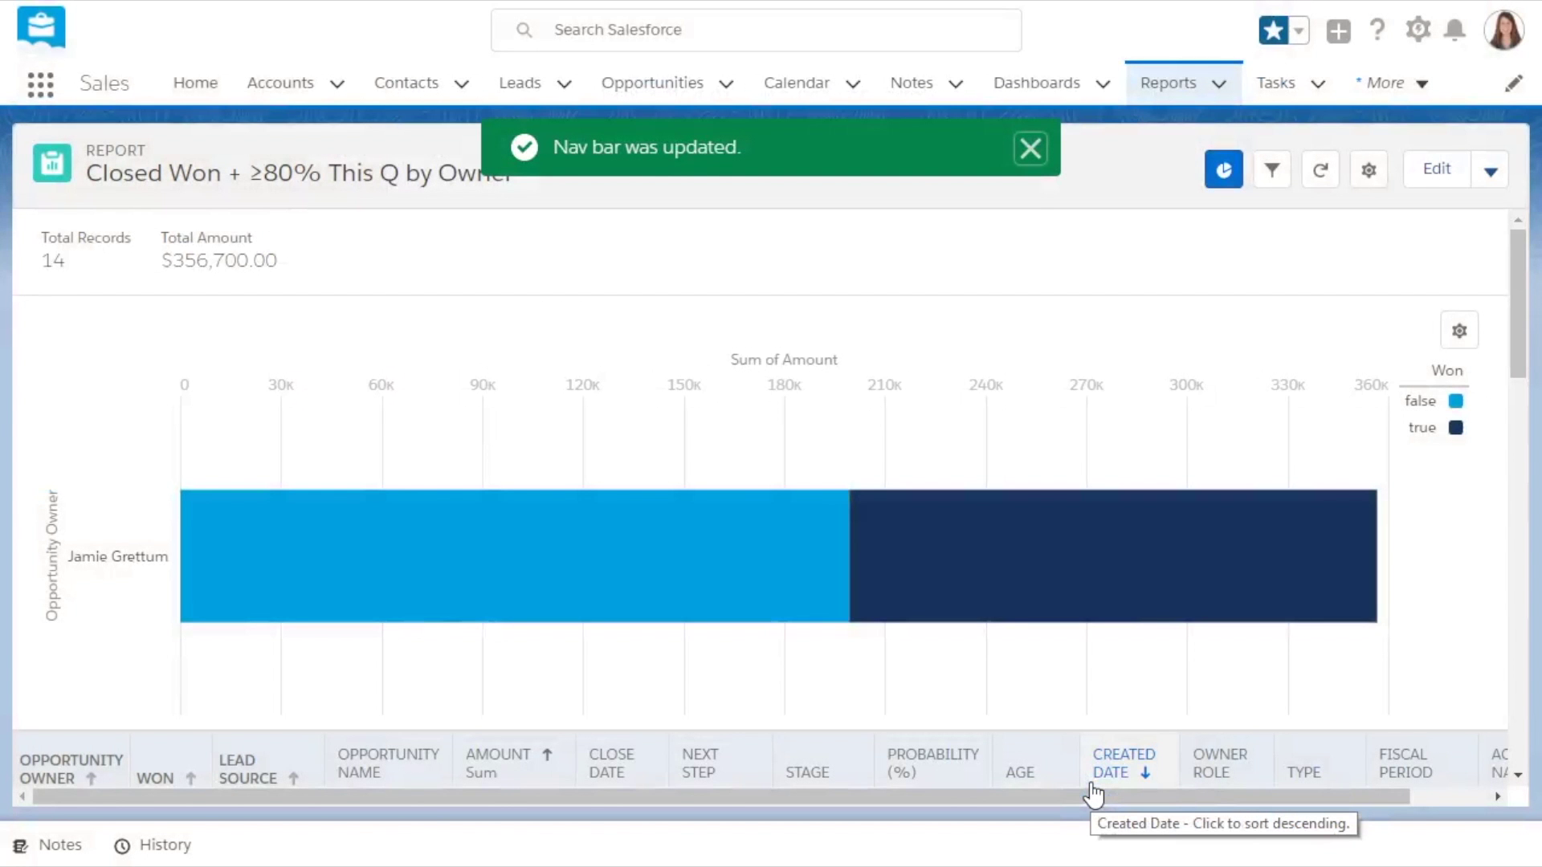
# - Reorder the navigation bar with Suggestions ahead of Tasks, save, and return Home
pyautogui.click(1517, 85)
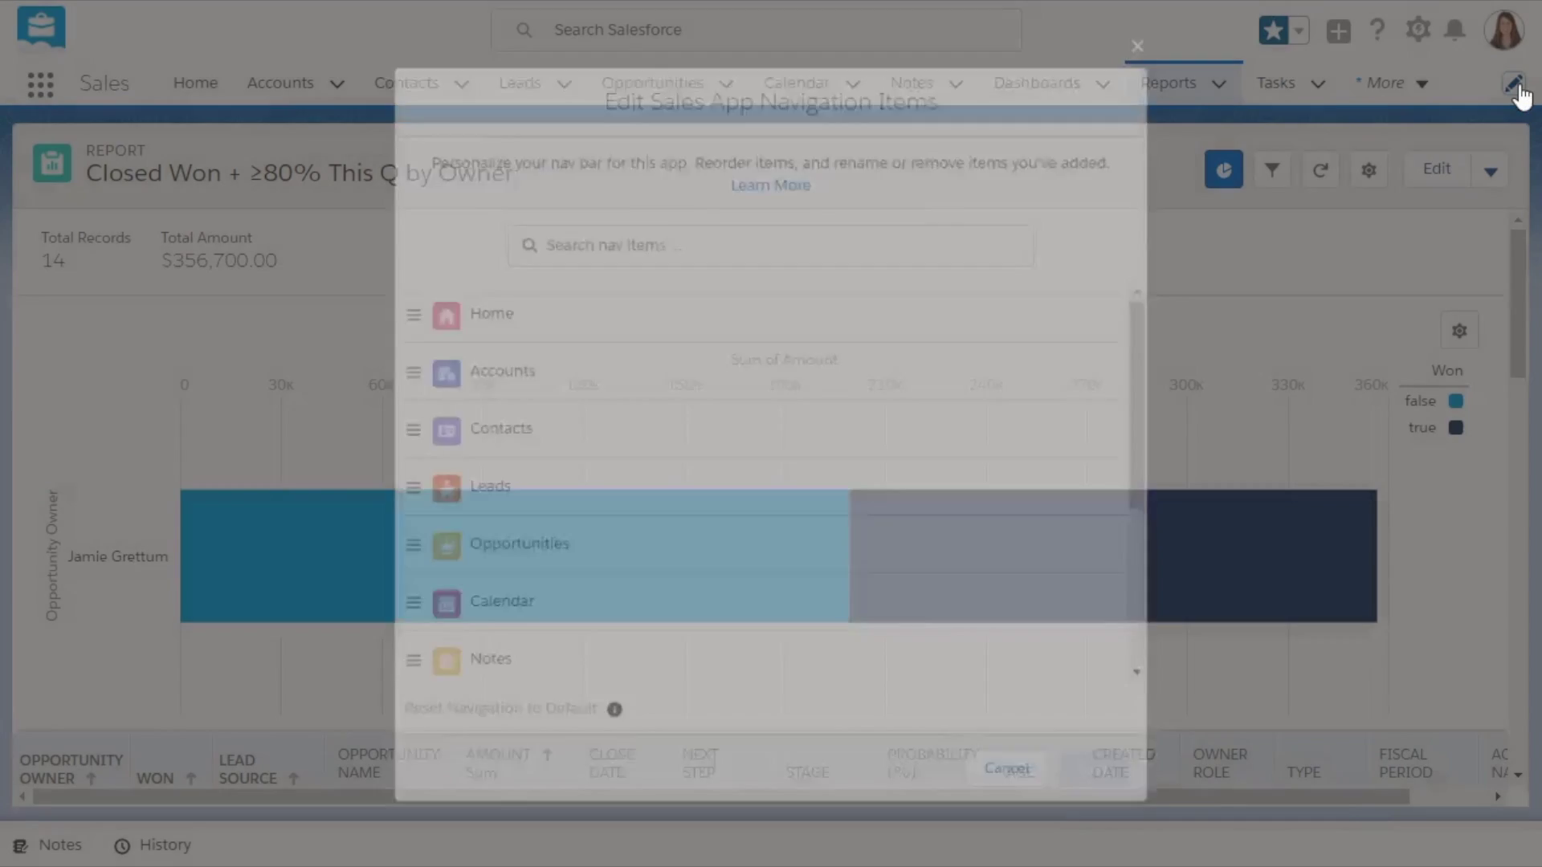
pyautogui.moveTo(1150, 373); pyautogui.dragTo(1154, 523)
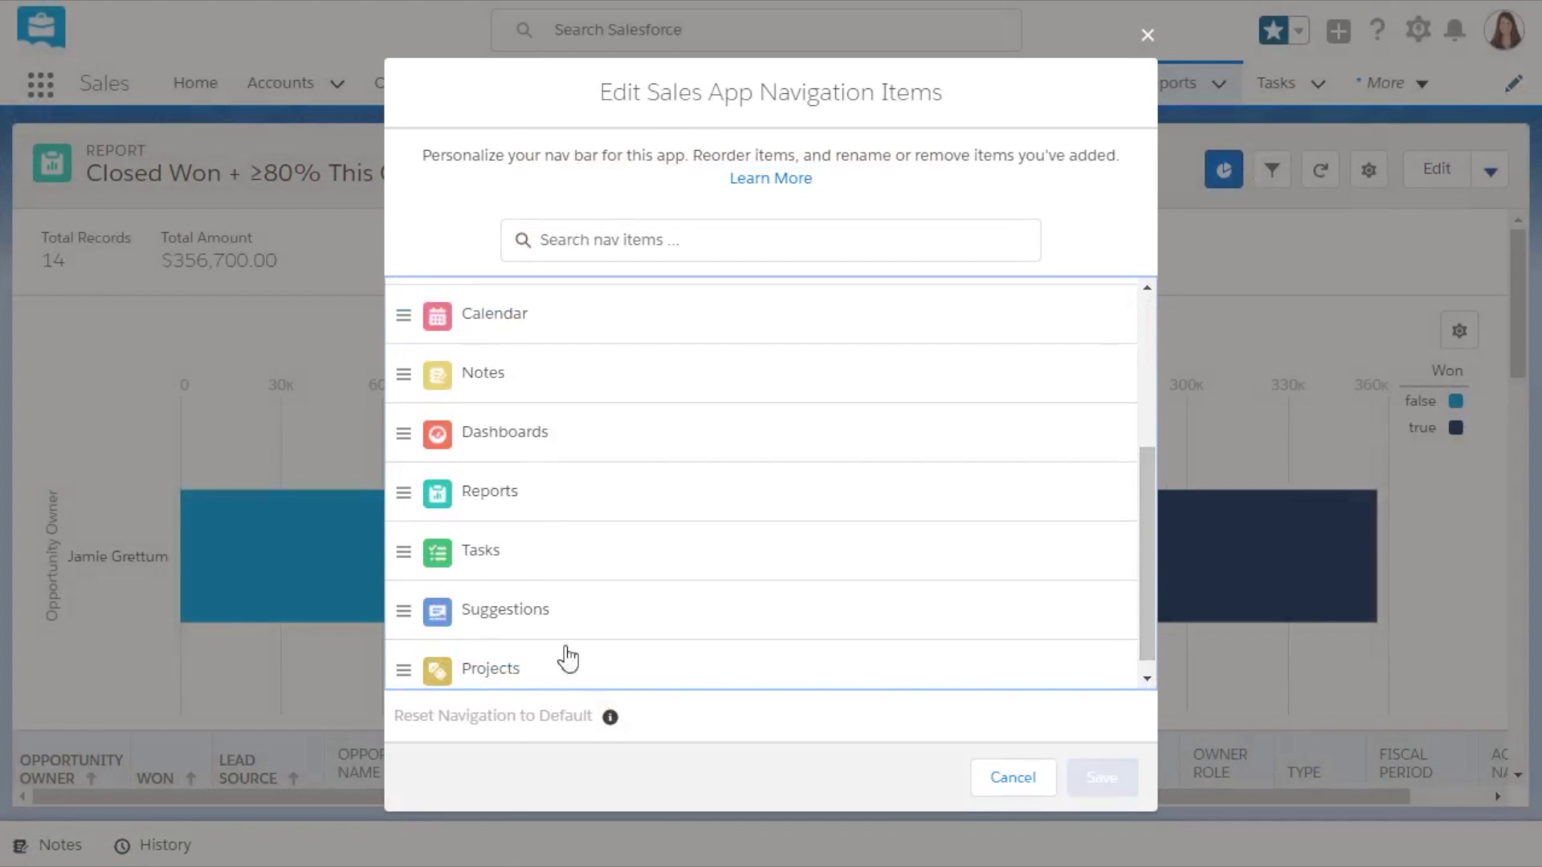
pyautogui.moveTo(557, 603); pyautogui.dragTo(554, 556)
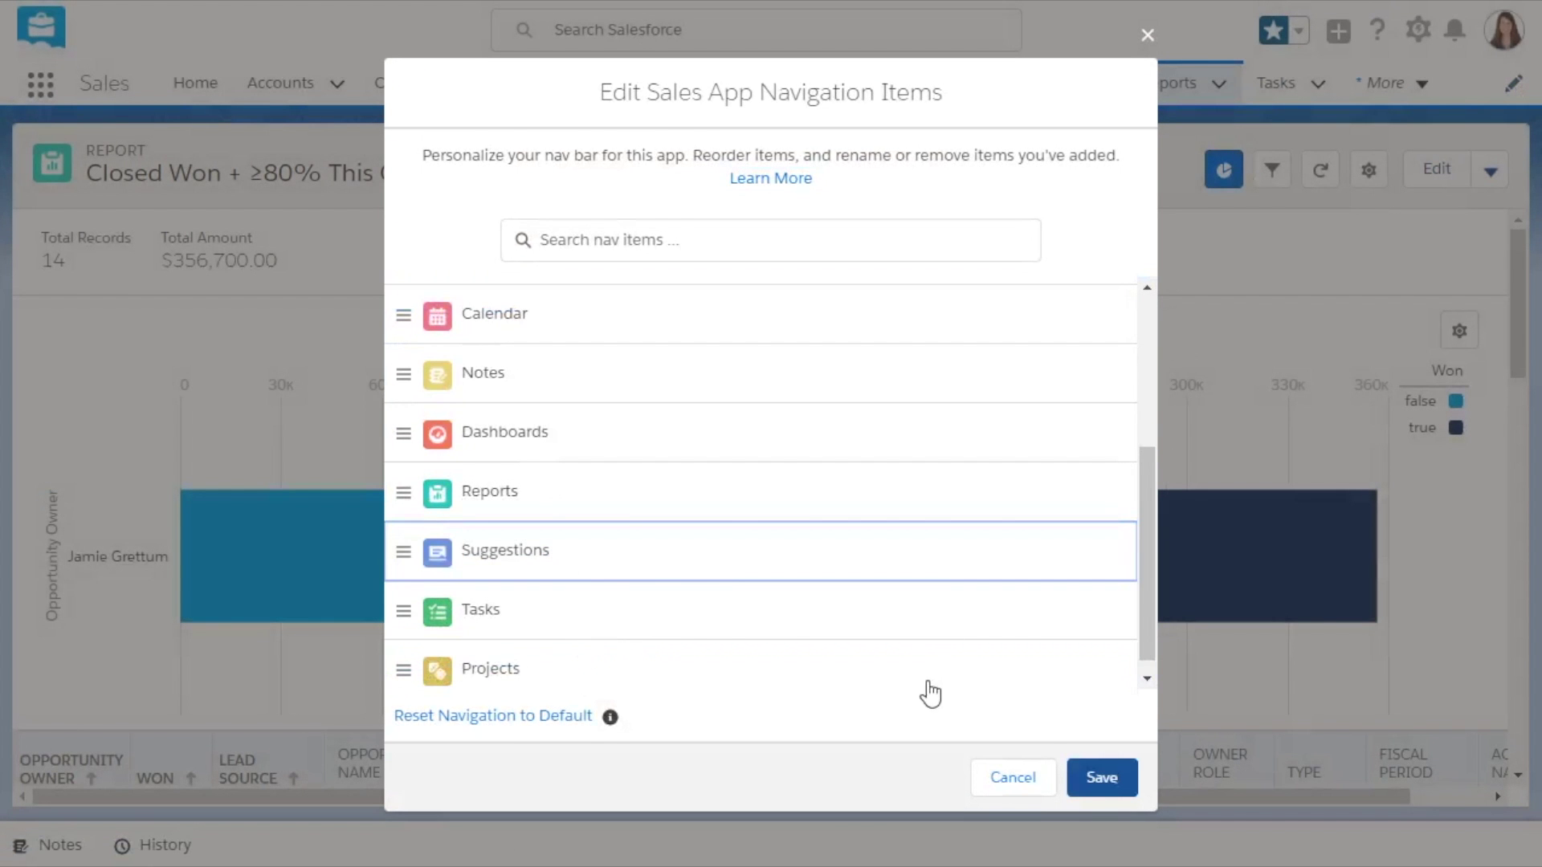
pyautogui.click(1102, 778)
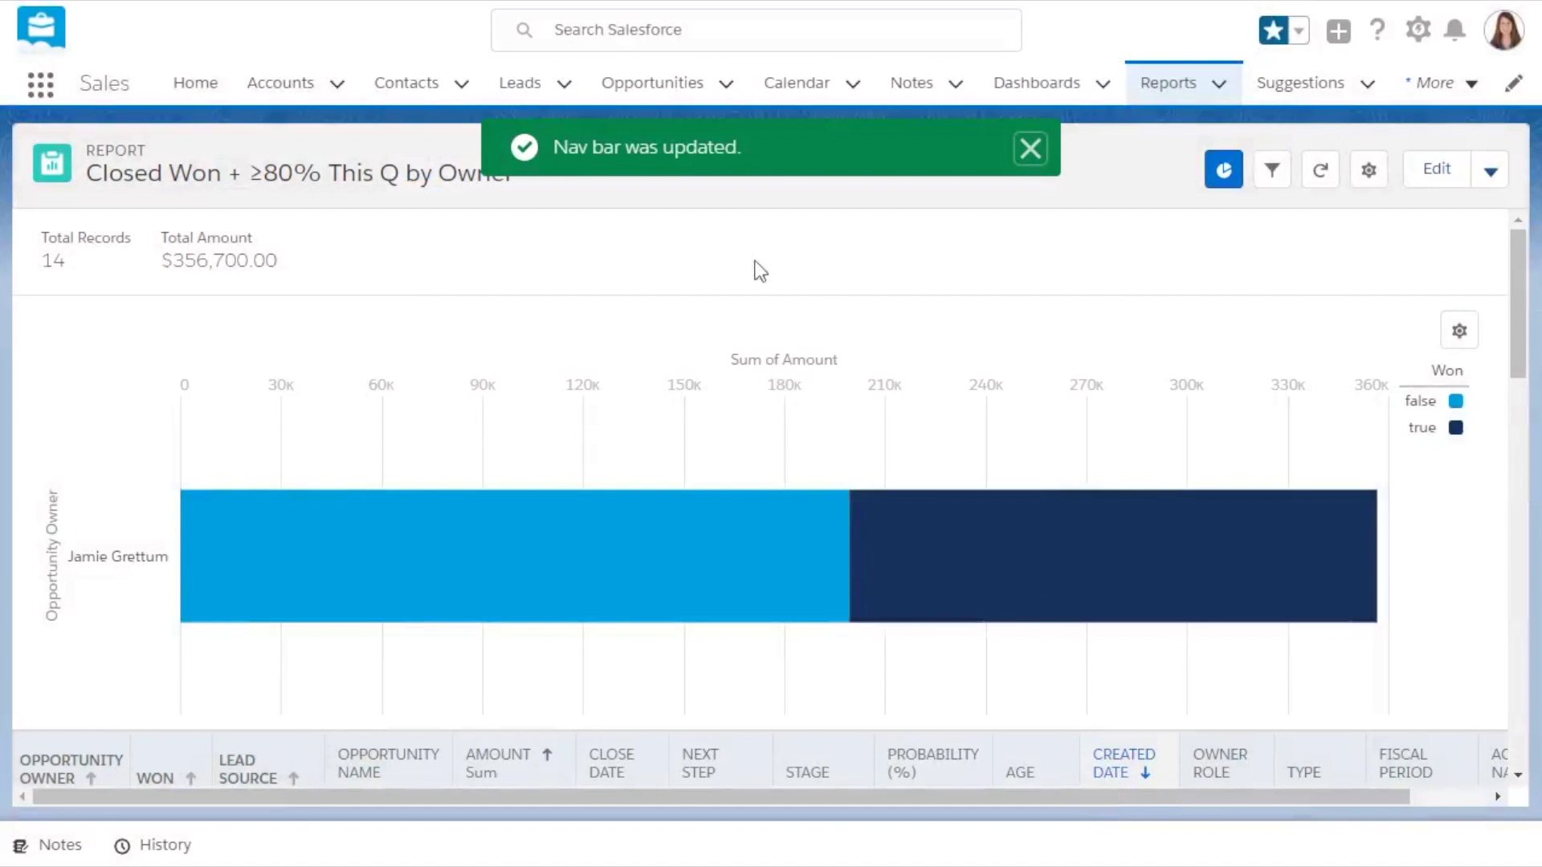
pyautogui.click(197, 83)
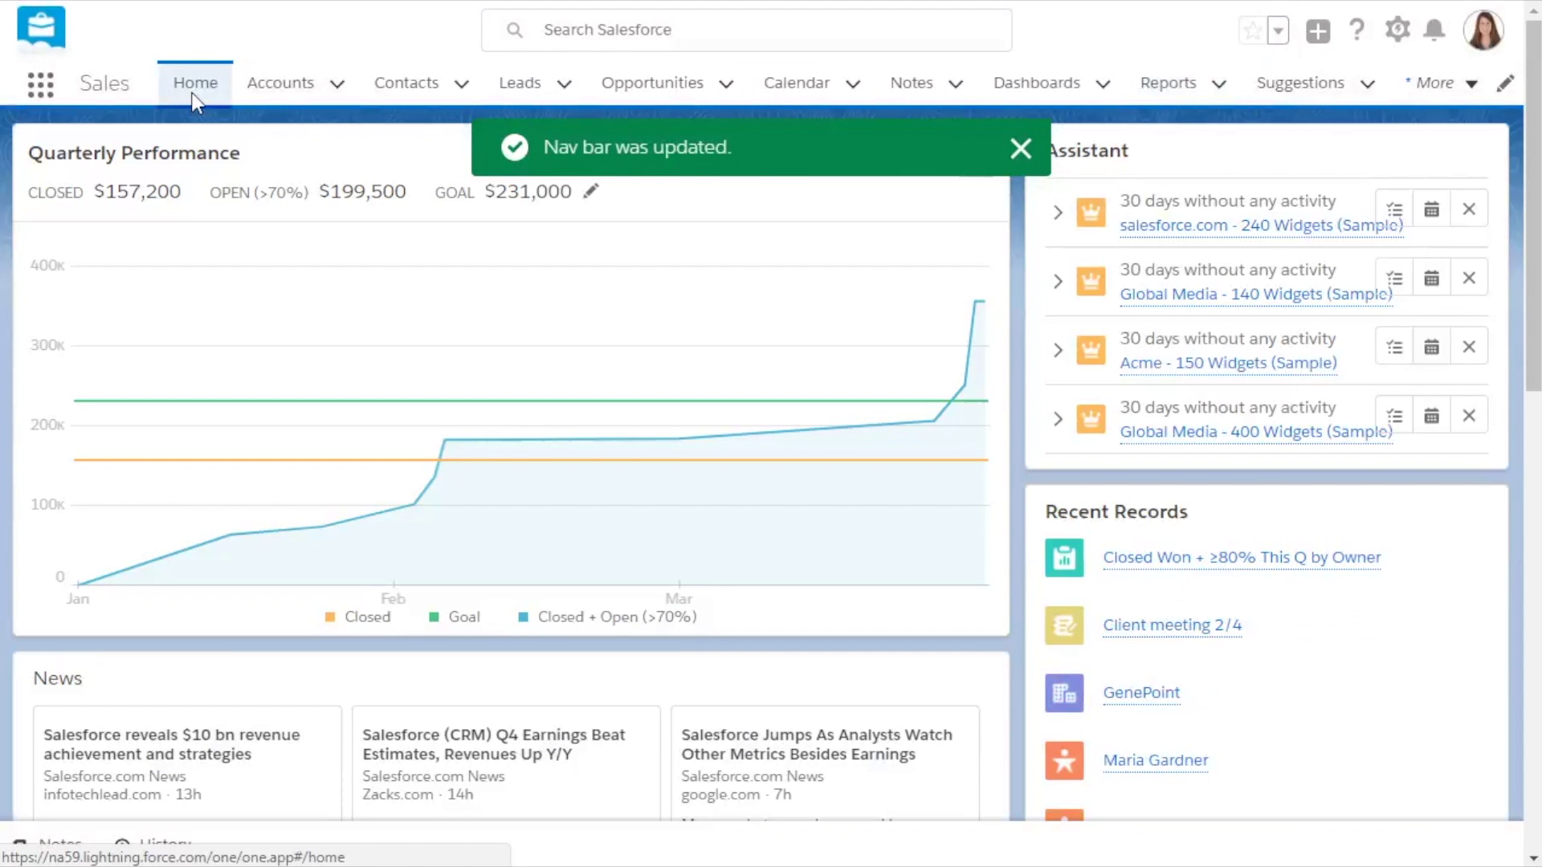